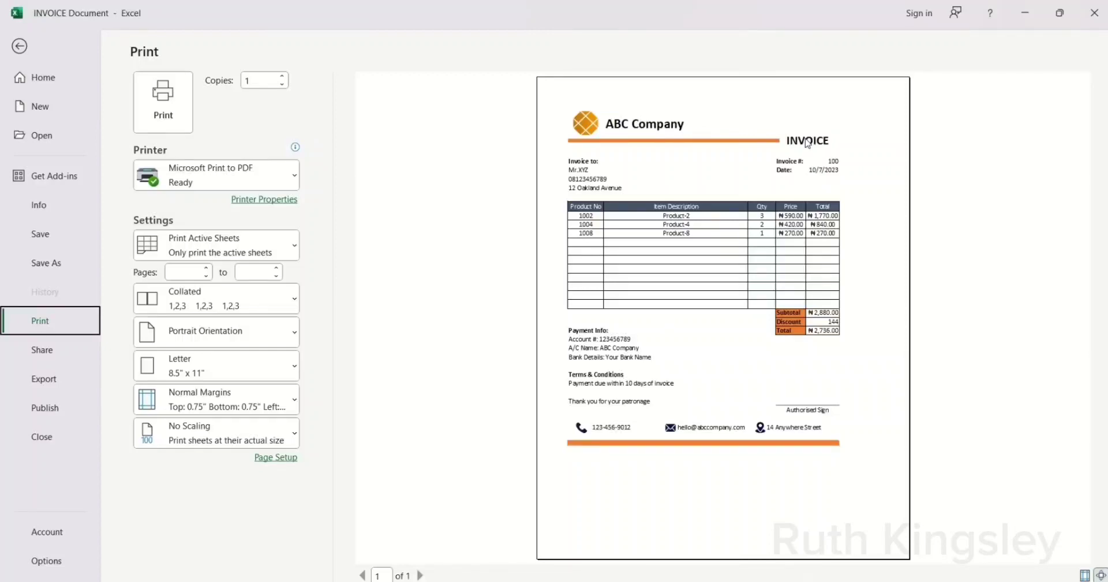
Step: Leave print preview and hide the sheet's gridlines
left_click(20, 46)
left_click_drag(1104, 289, 1104, 290)
left_click(566, 465)
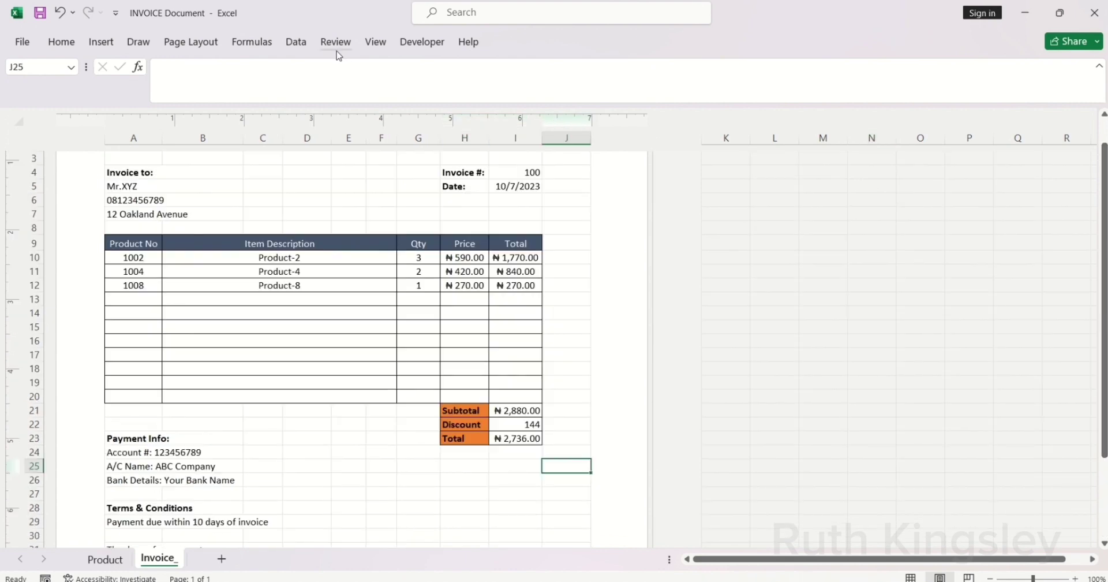
left_click(375, 42)
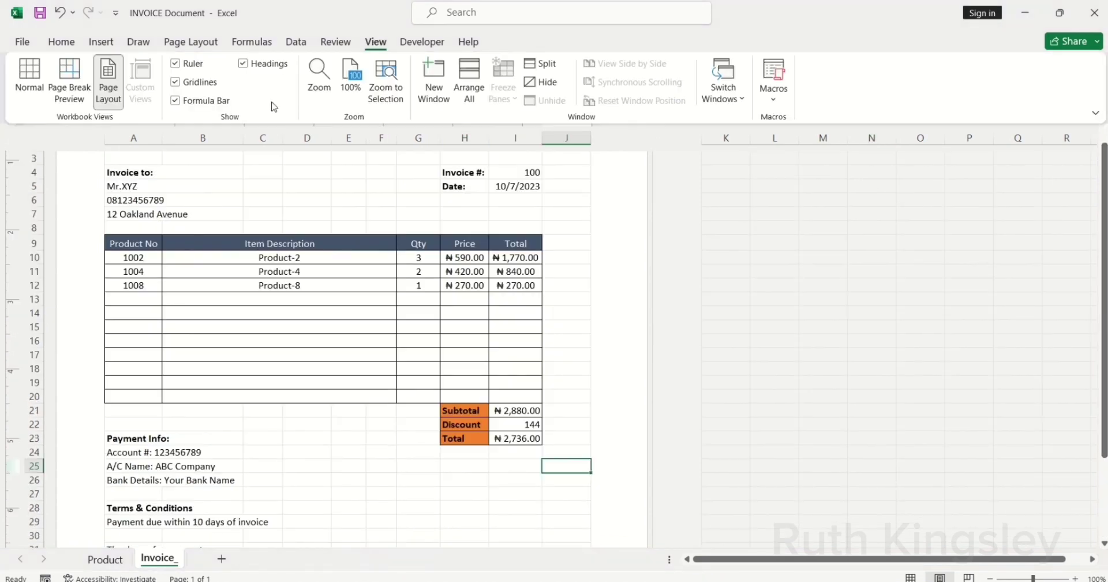
left_click(174, 82)
Step: Try products 1005 and 1003 in the A10 dropdown, settling on 1004
left_click(147, 261)
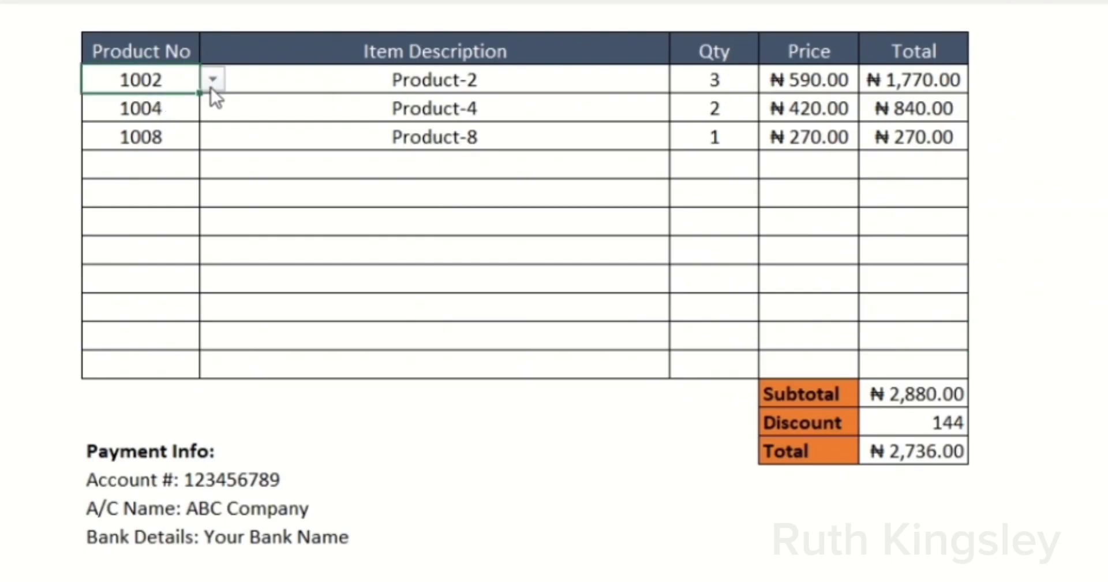
left_click(169, 257)
left_click(151, 168)
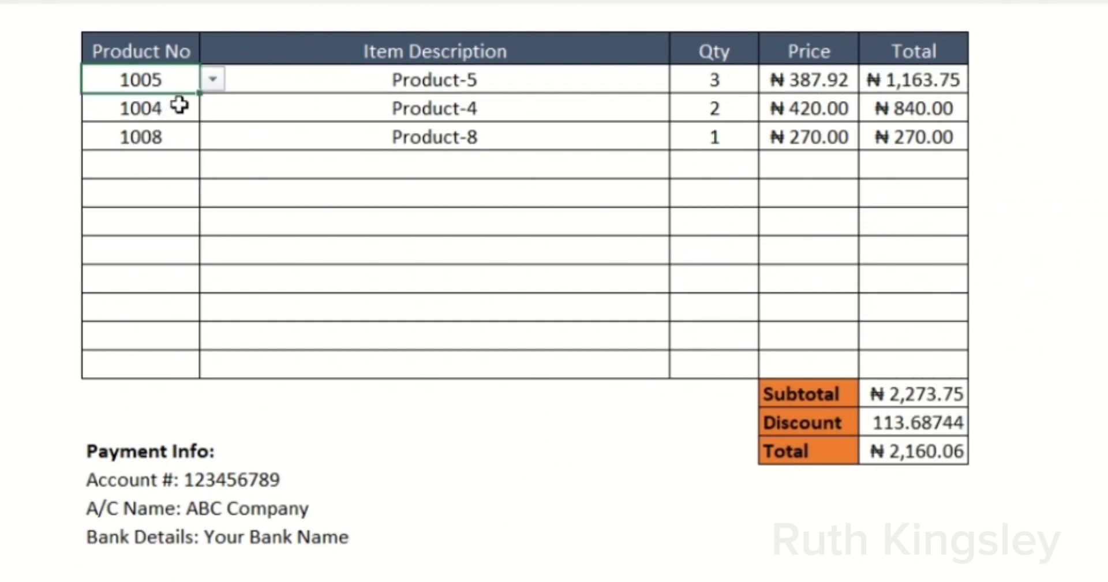
left_click(211, 81)
left_click(163, 106)
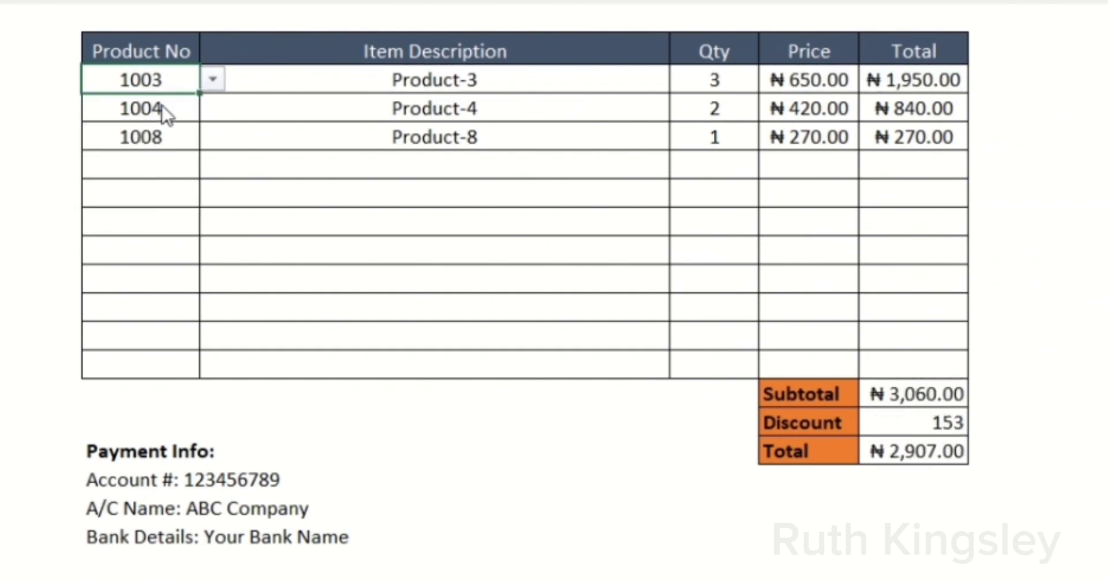
left_click(208, 83)
left_click(164, 121)
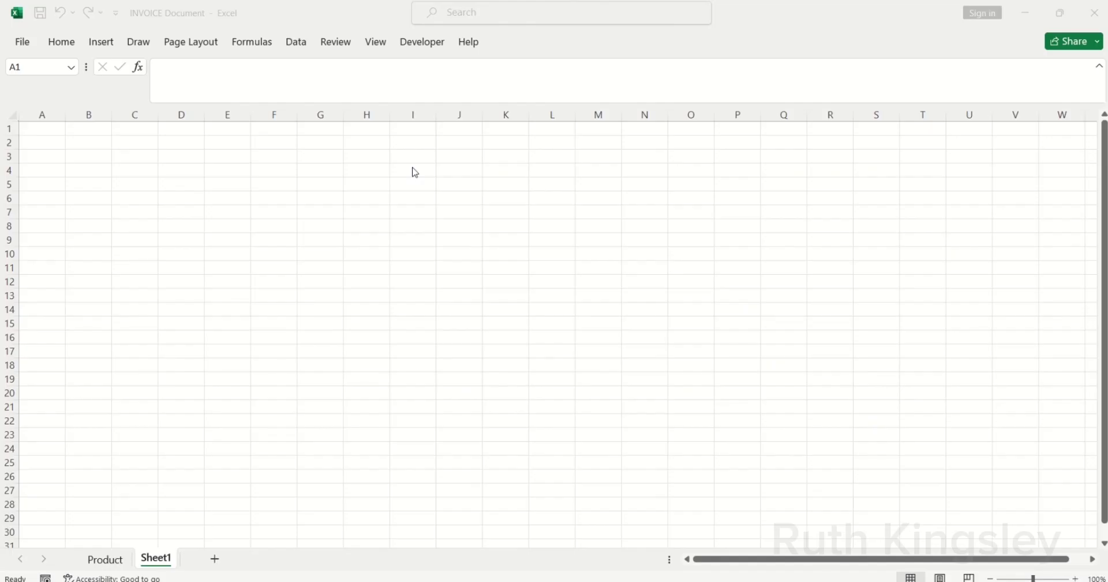
Step: Rename Sheet1 to 'Invoice' and switch it to Page Layout view
double_click(159, 558)
type("Invoice")
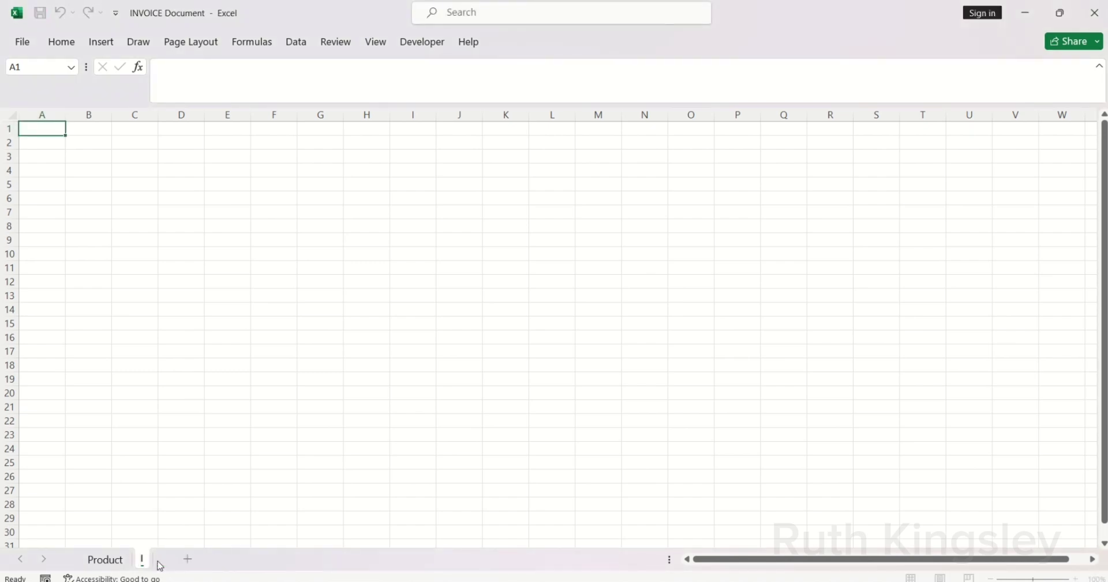
key("Return")
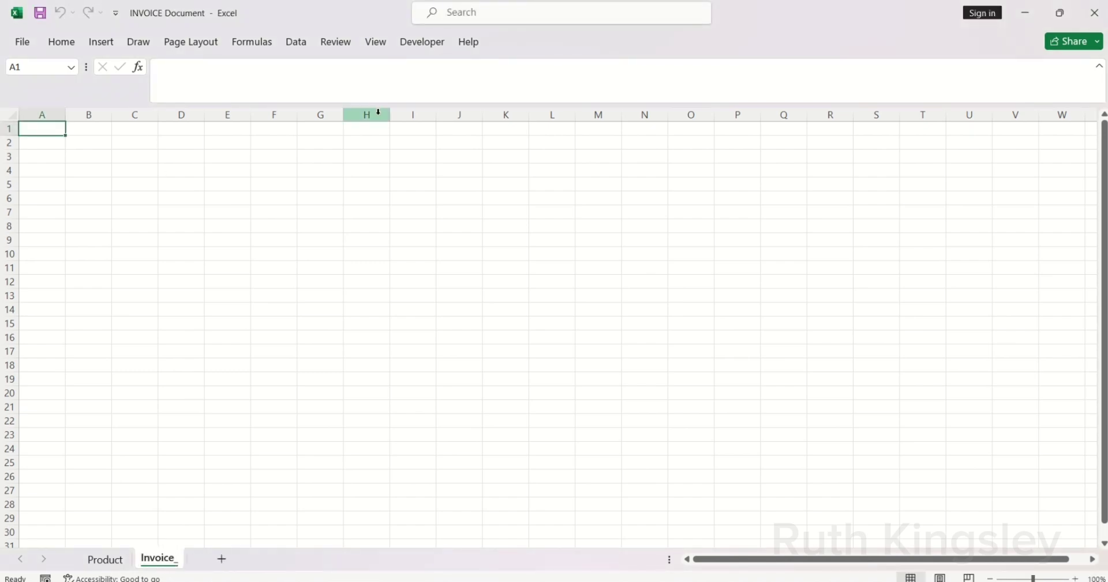
left_click(375, 42)
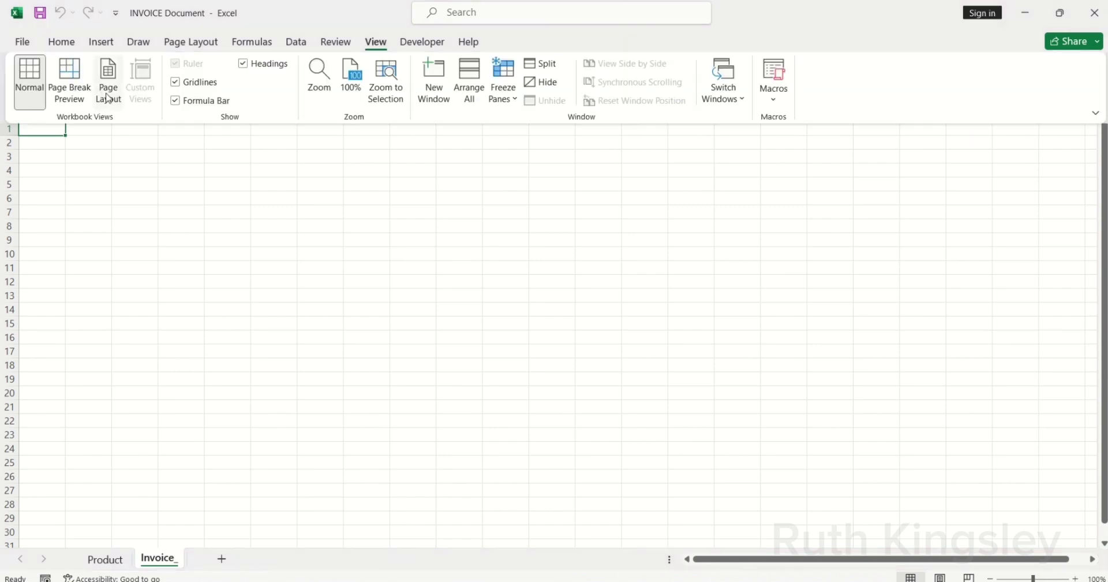
left_click(108, 98)
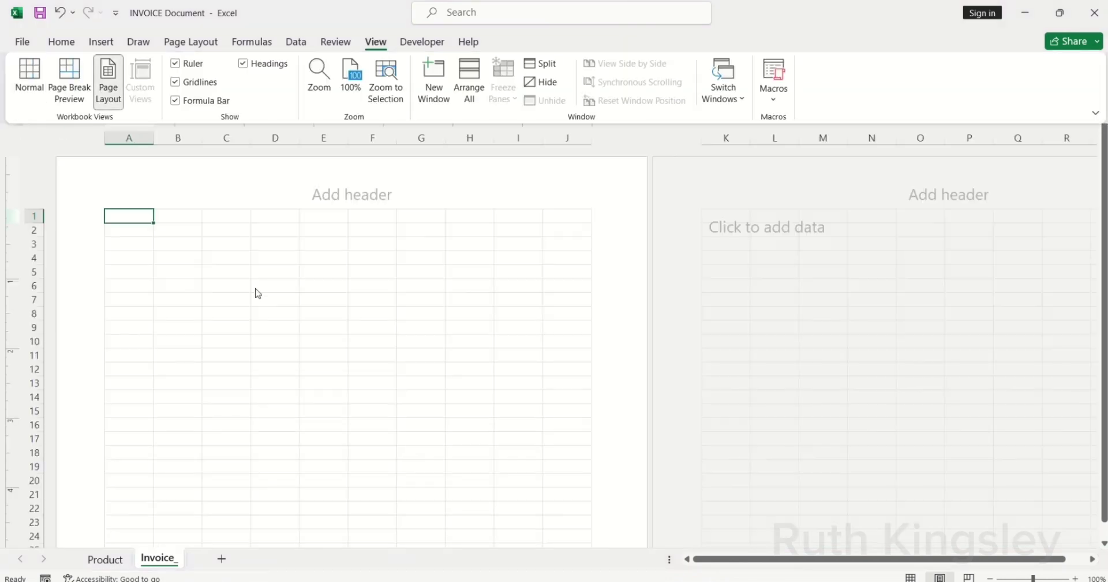
Step: Enter 'ABC Company' in B1 in bold 22-point text
left_click(180, 217)
left_click(178, 215)
type("A")
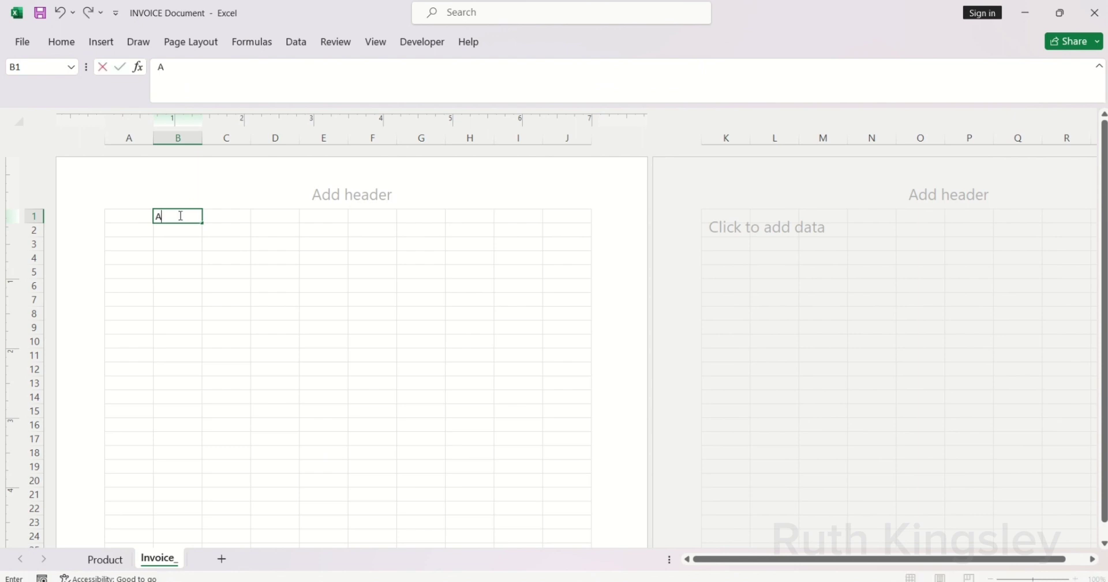
type("BC Company")
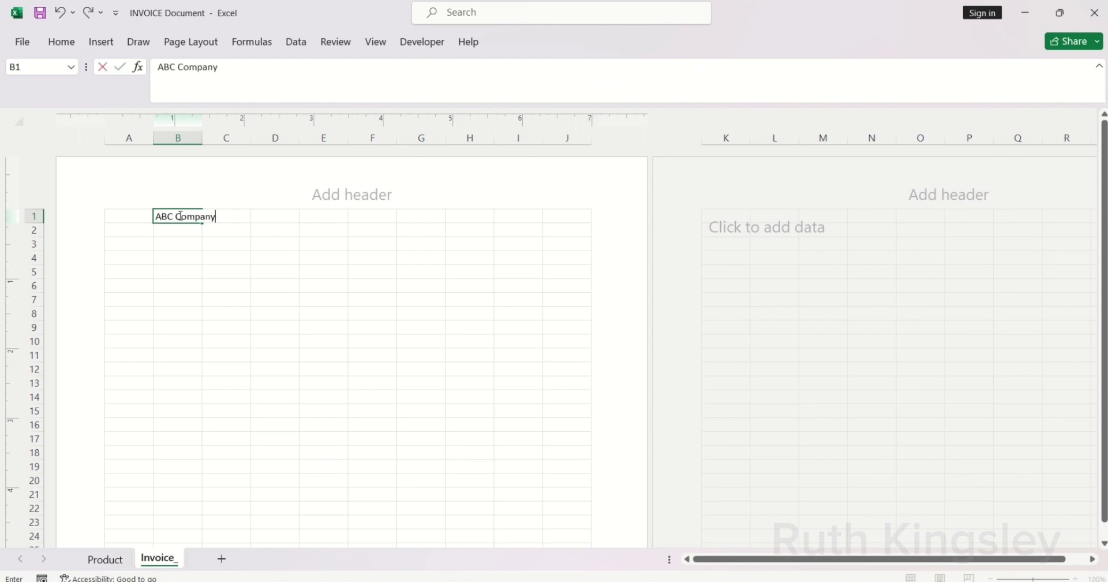
key("ctrl+Return")
key("ctrl+b")
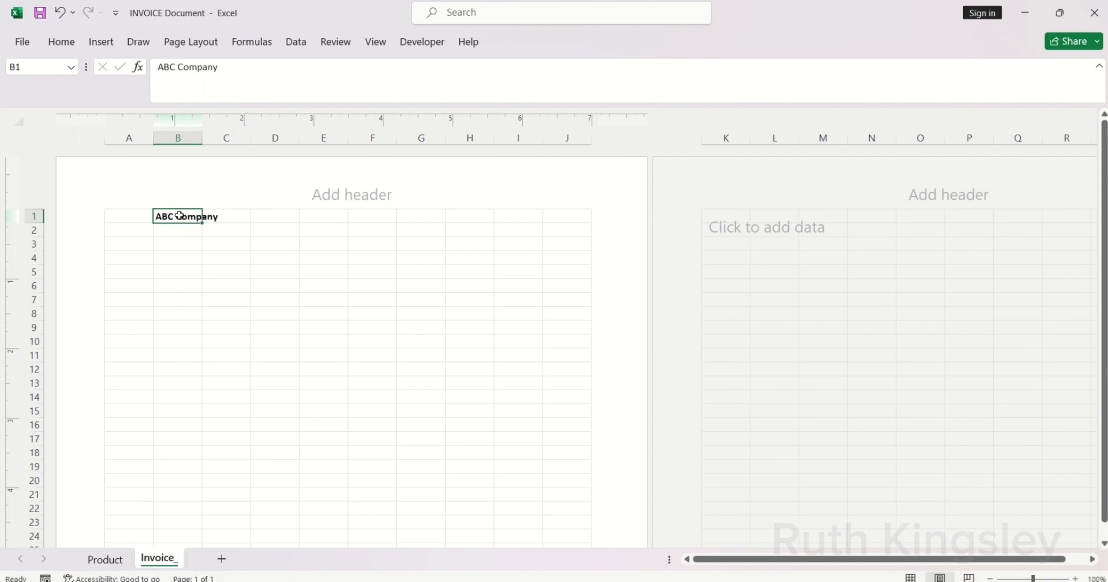
left_click(62, 42)
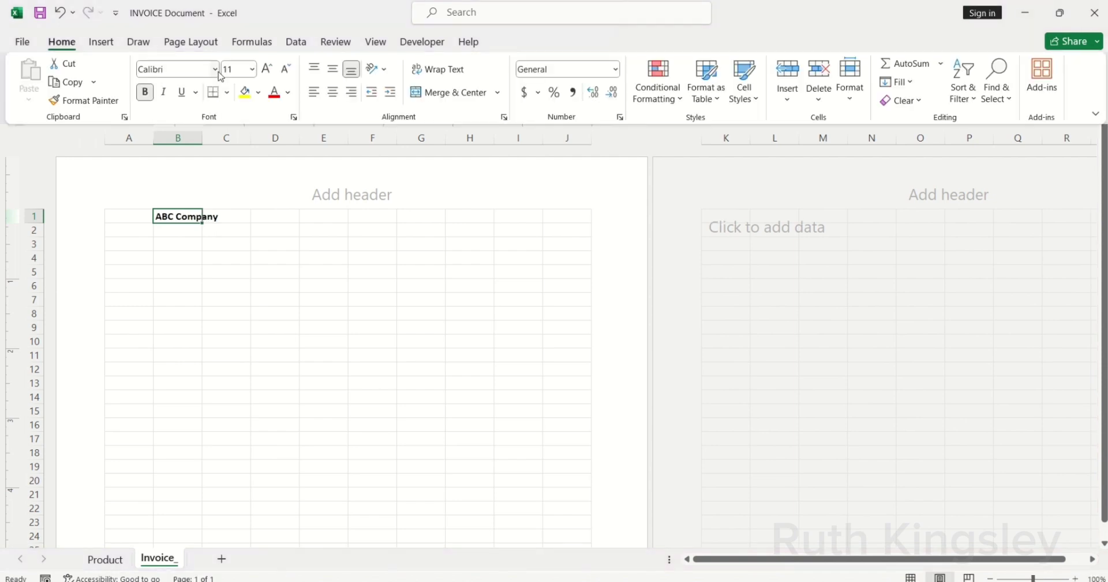
left_click(251, 71)
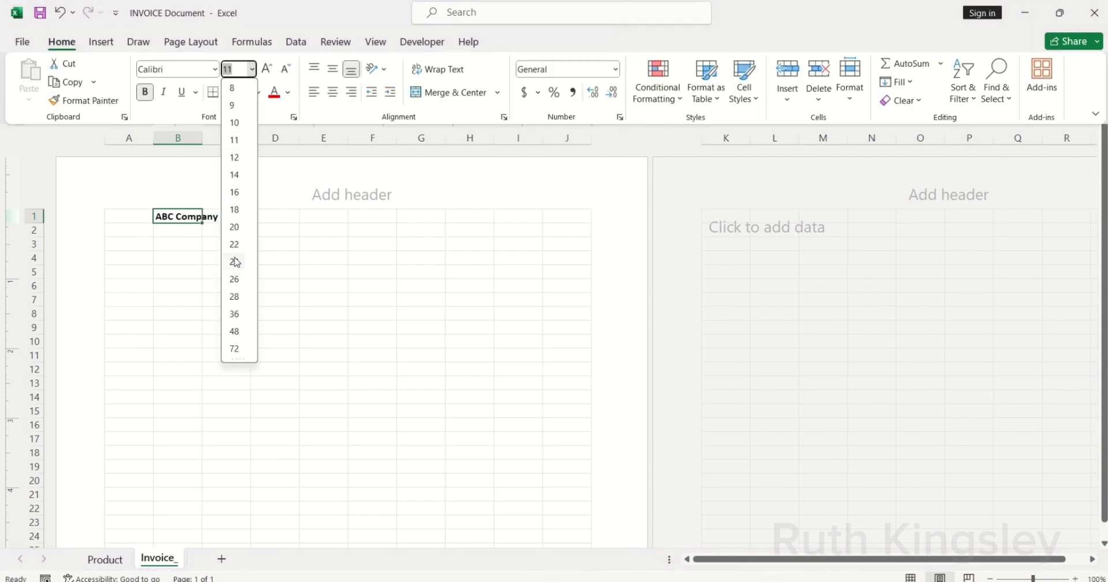
left_click(237, 244)
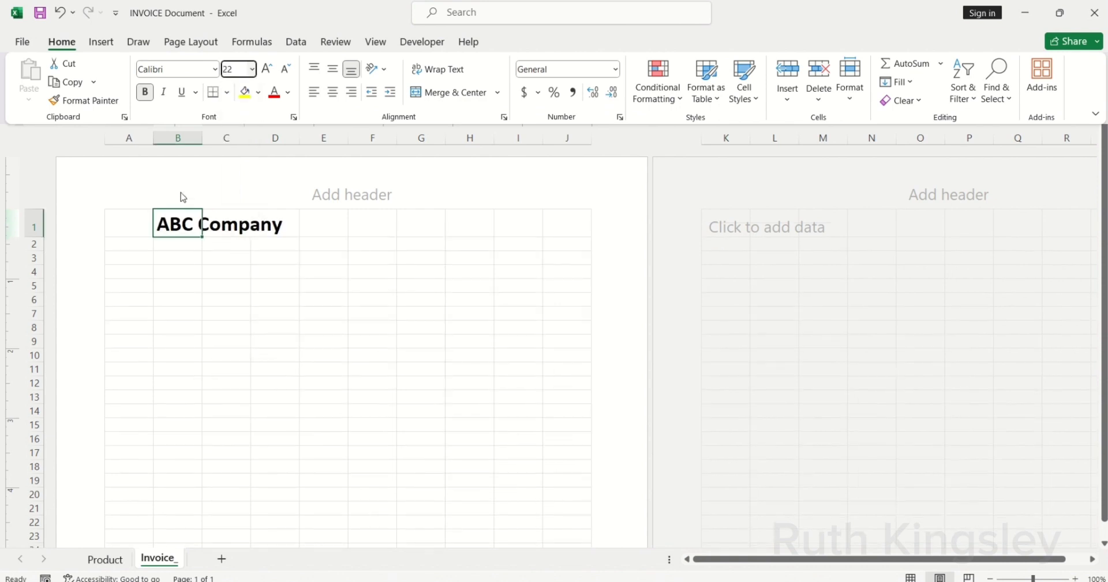
Step: Merge B1:D1 across for the company name
left_click_drag(164, 218, 265, 222)
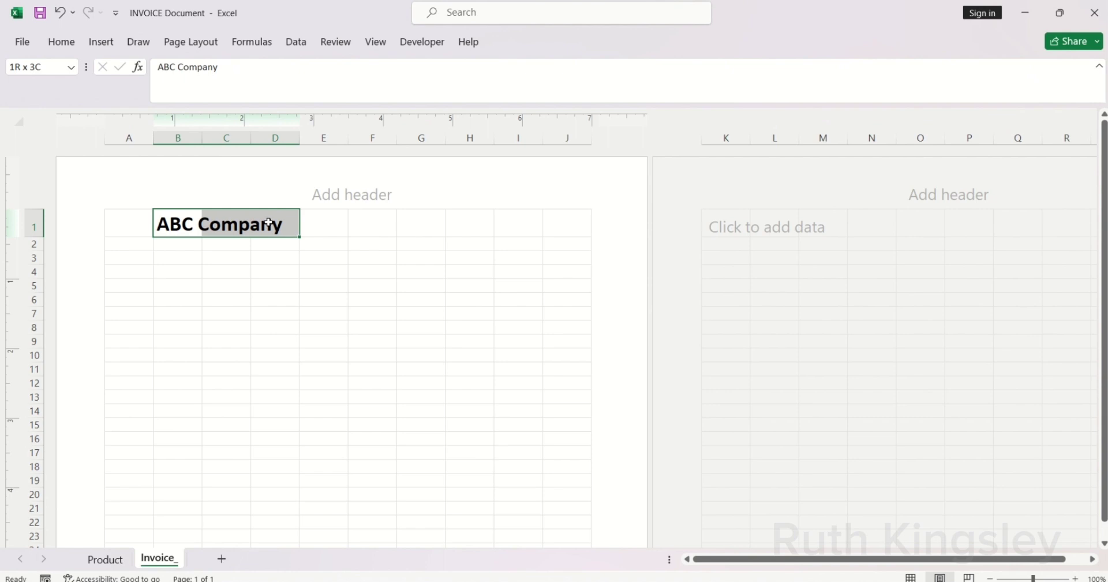
left_click(60, 41)
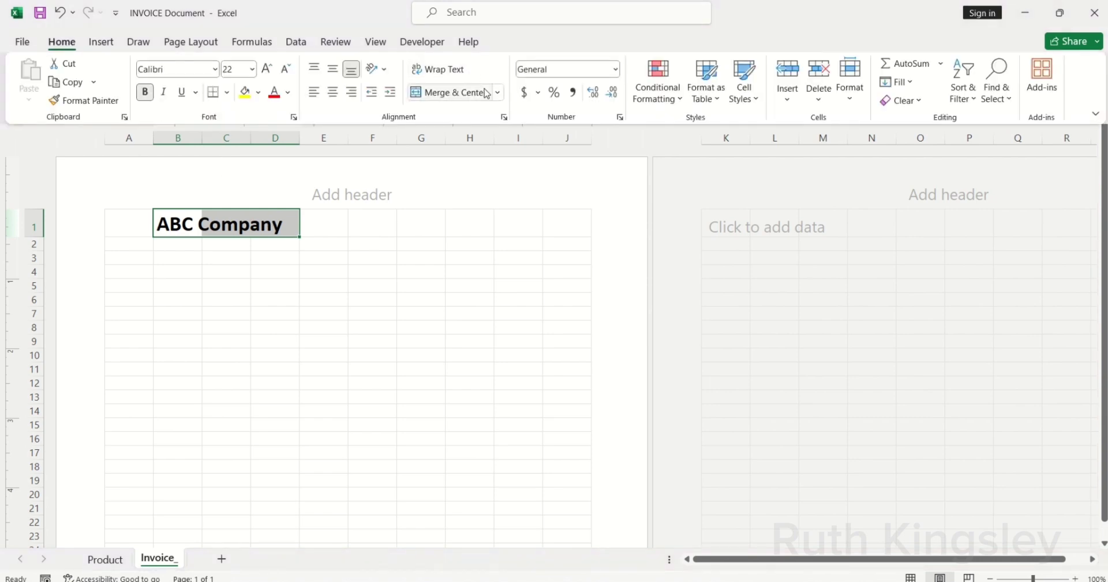
left_click(498, 93)
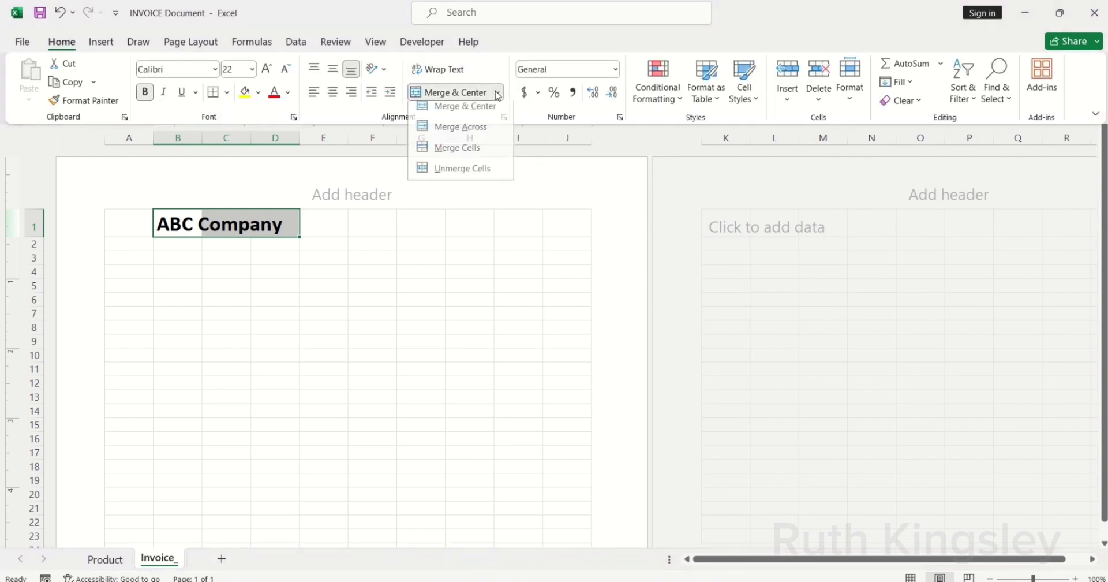
left_click(483, 133)
left_click(133, 225)
Step: Merge A1:A2 across to make room for the logo
left_click(124, 229)
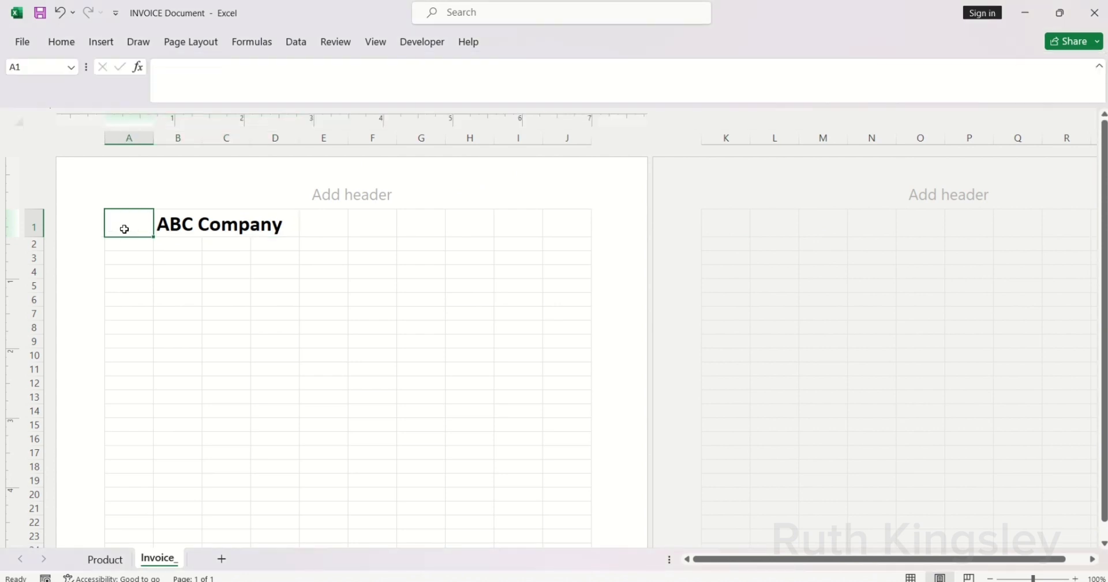
left_click_drag(124, 229, 125, 241)
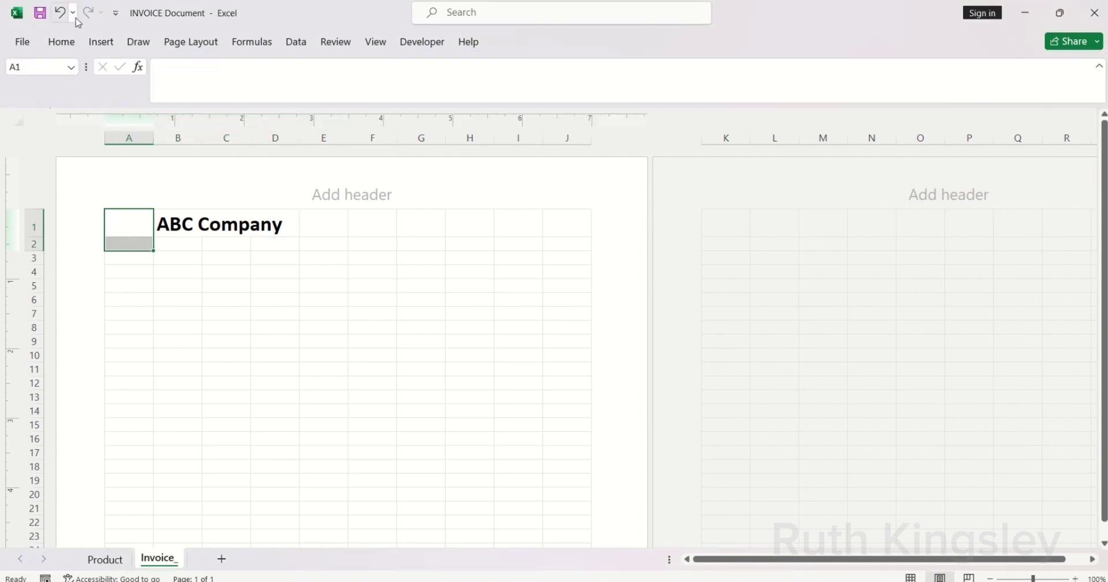
left_click(64, 42)
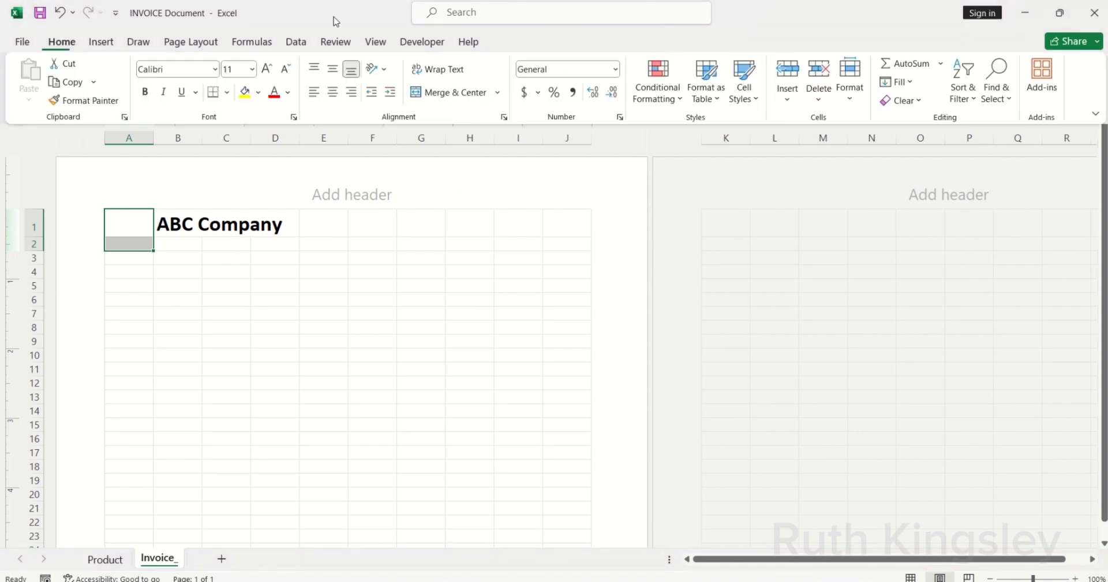
left_click(498, 93)
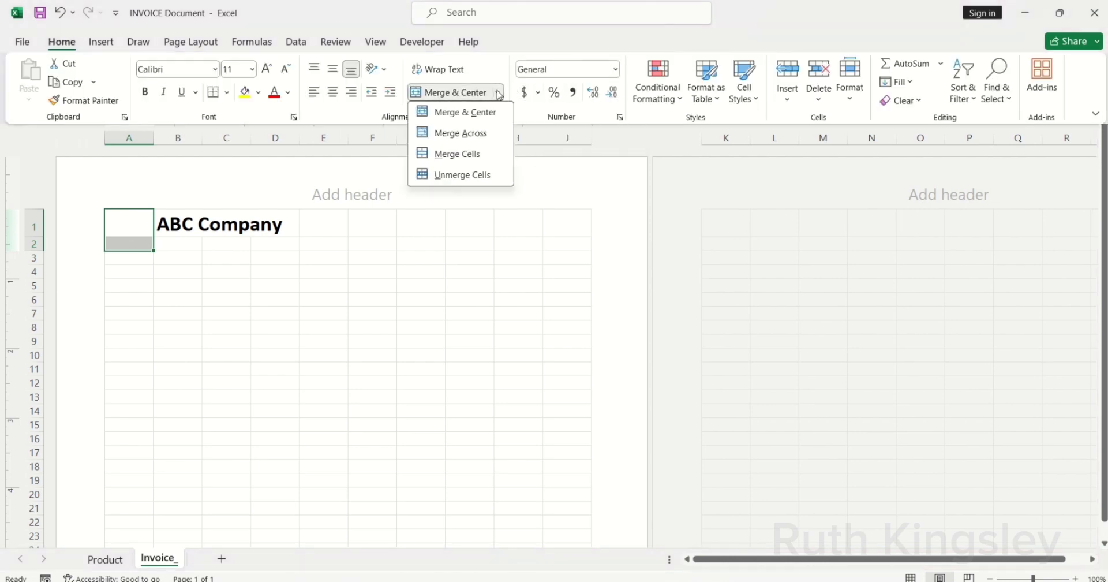
left_click(481, 133)
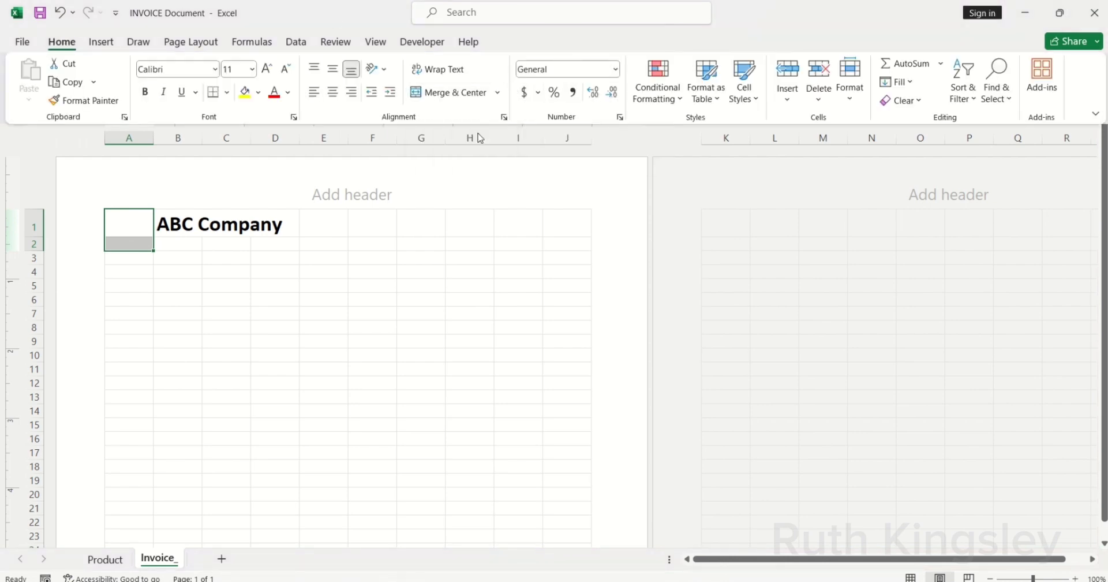
left_click(137, 243)
Step: Insert the diamond picture from the Invoice_100 folder
left_click(102, 42)
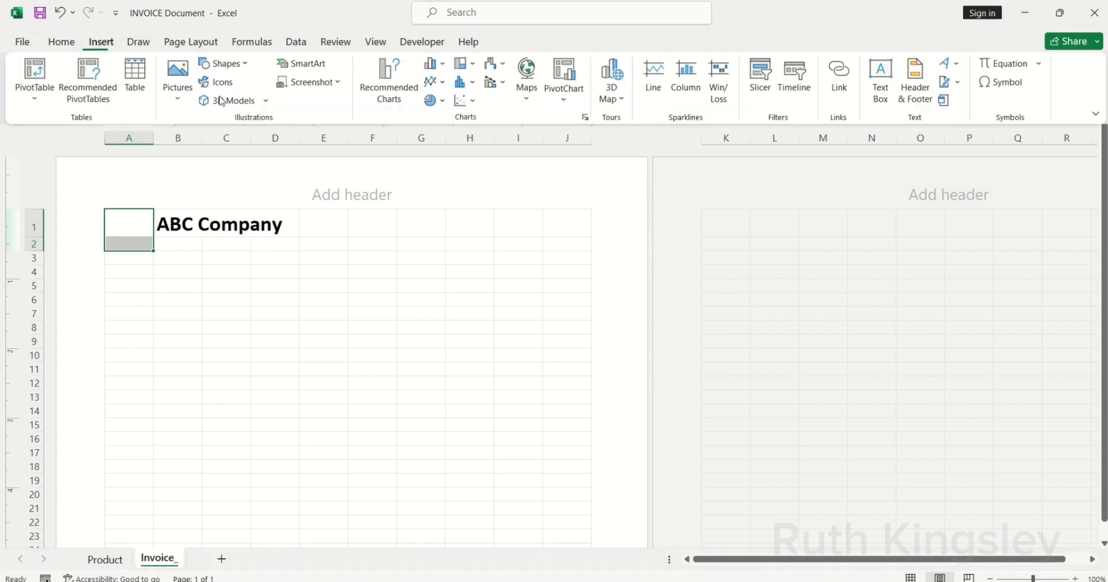
left_click(178, 93)
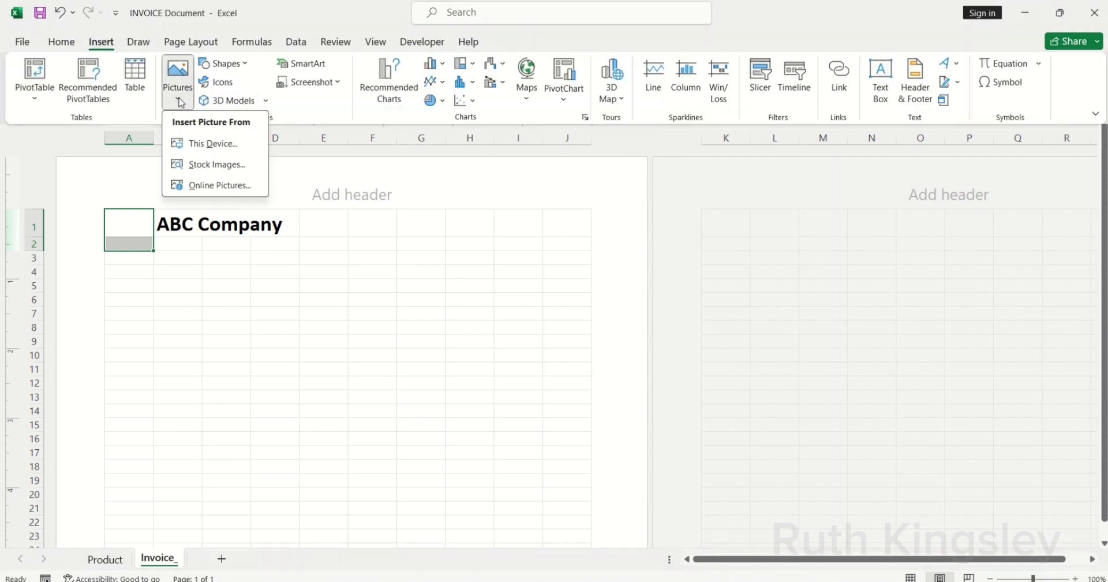
left_click(205, 144)
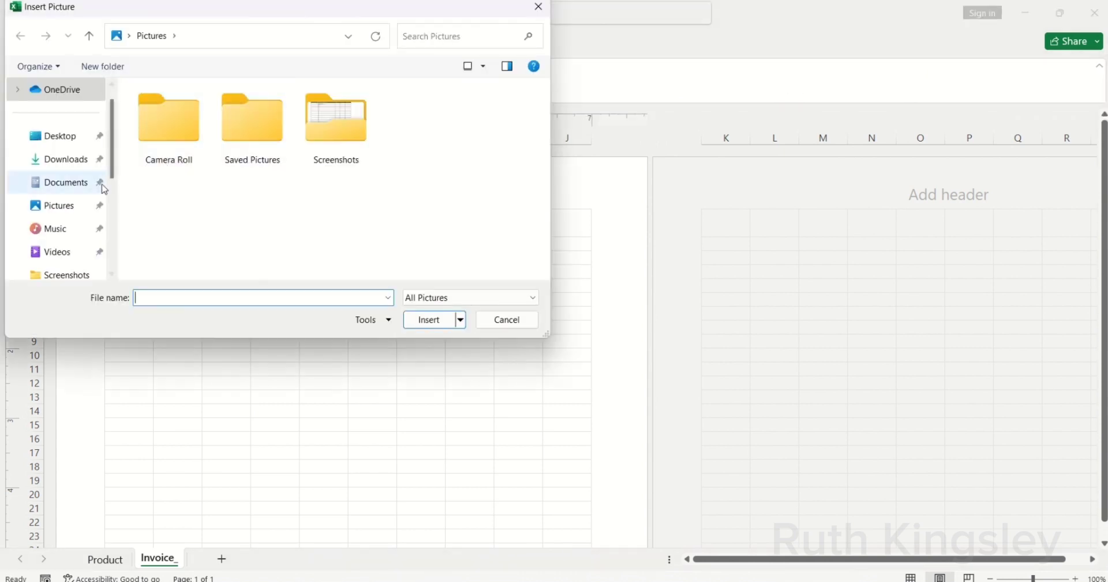
left_click_drag(112, 173, 115, 223)
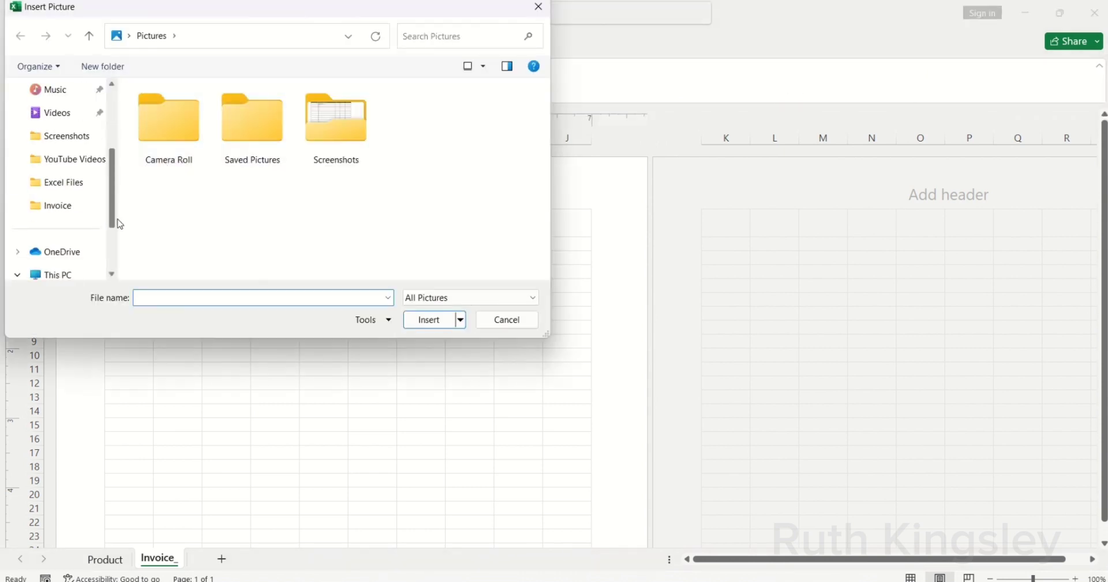
left_click(77, 212)
left_click(166, 155)
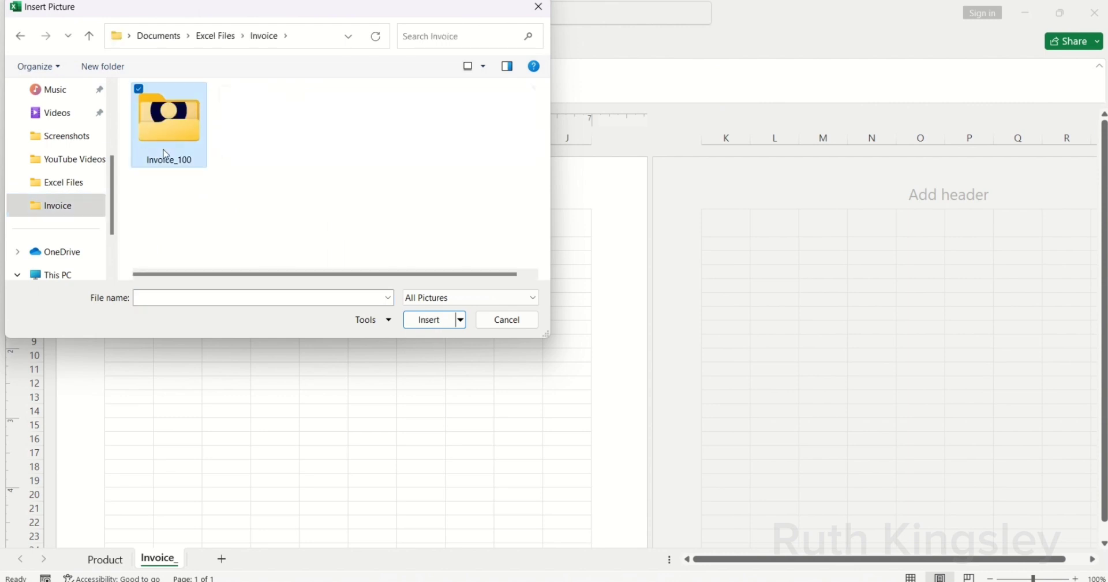
double_click(166, 155)
left_click(180, 146)
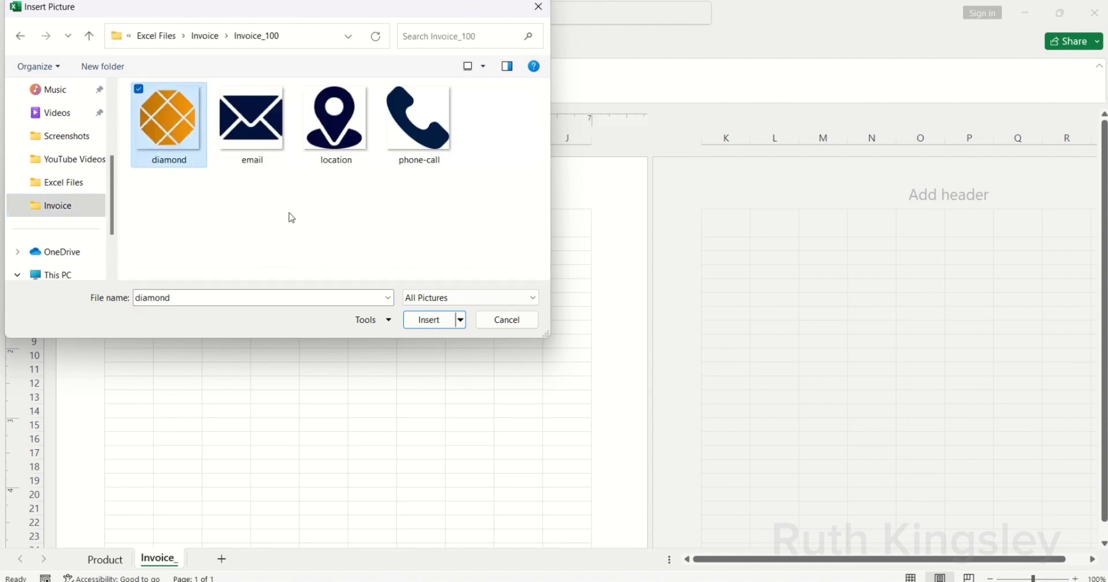
left_click(430, 321)
Step: Shrink the diamond logo into A1 at the top-left and make row 1 taller
left_click_drag(106, 211, 382, 486)
left_click_drag(449, 528, 169, 250)
left_click_drag(197, 301, 137, 225)
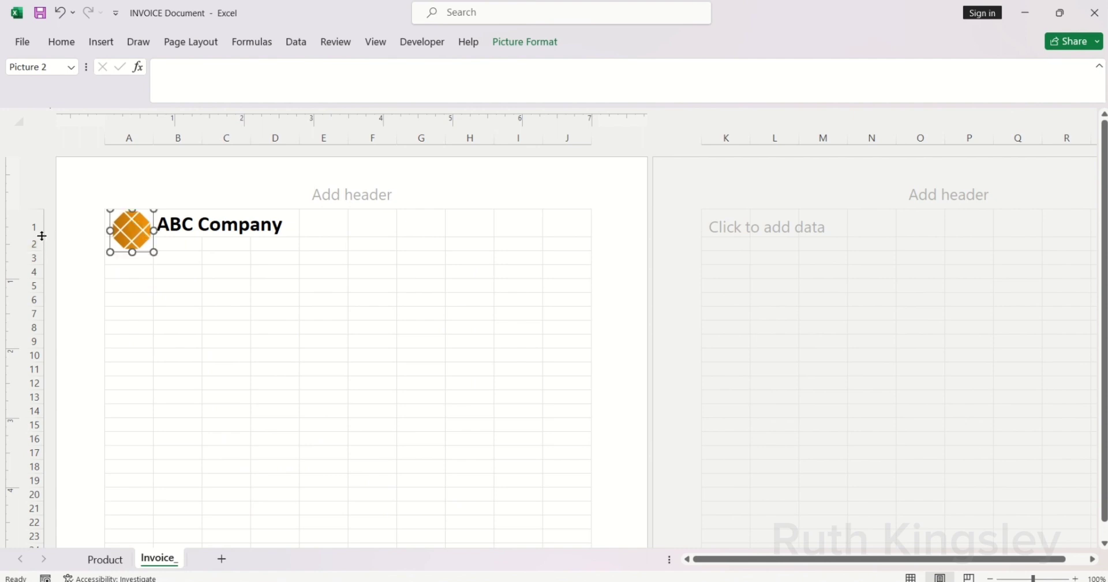
left_click_drag(40, 236, 41, 244)
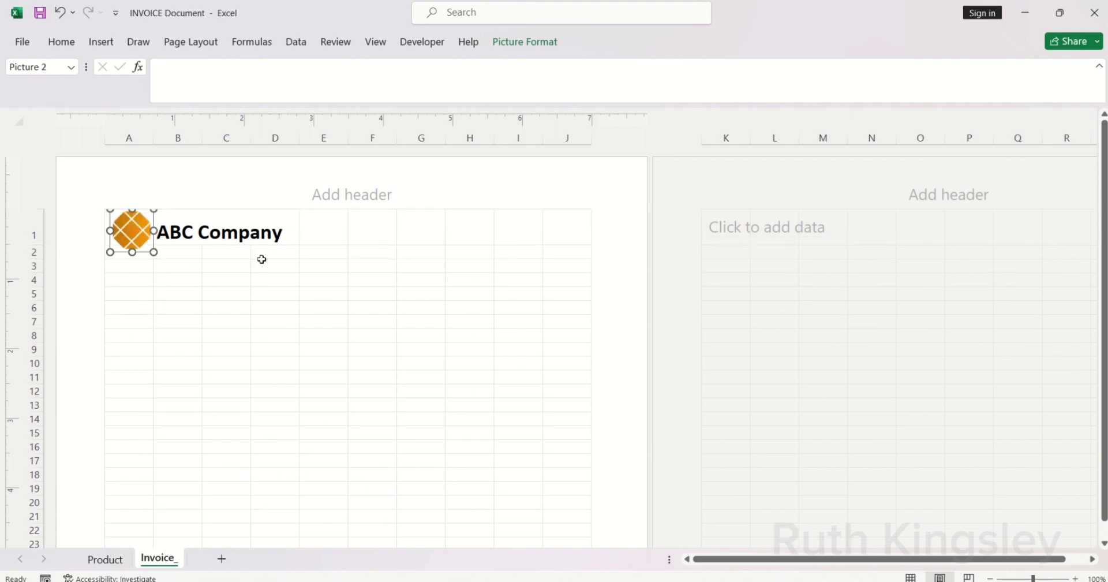
Step: Enter 'INVOICE' in H2 in bold 20-point text
left_click(324, 252)
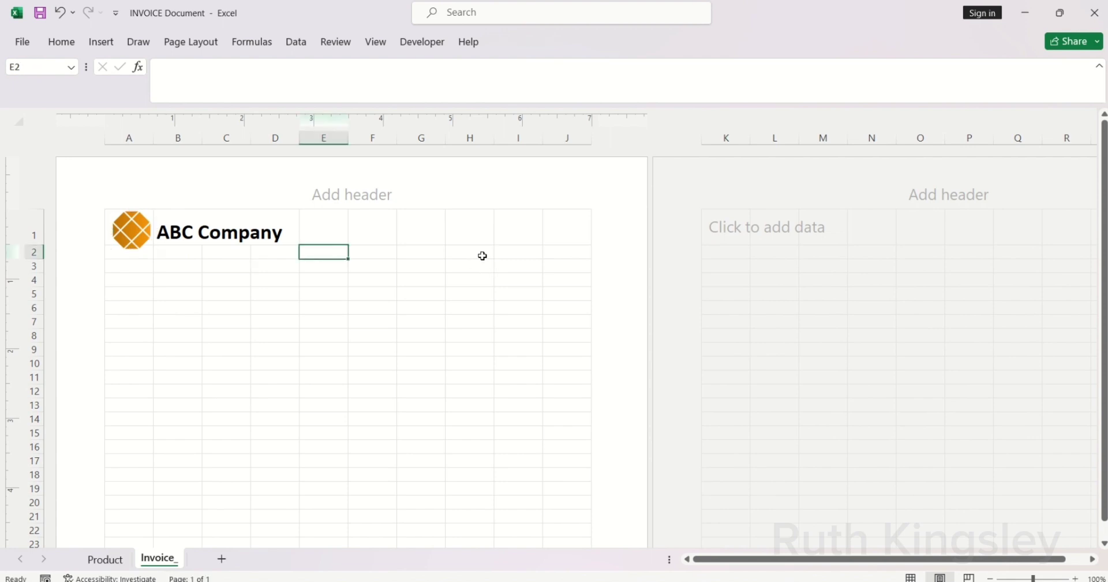
left_click(470, 254)
type("IN")
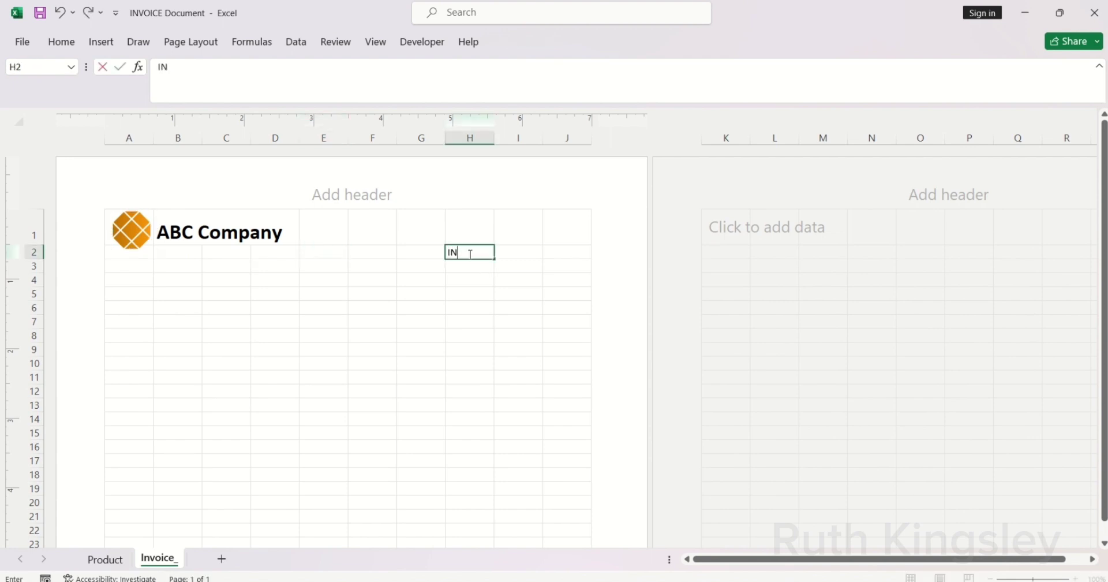
type("VOICE")
key("ctrl+Return")
key("ctrl+b")
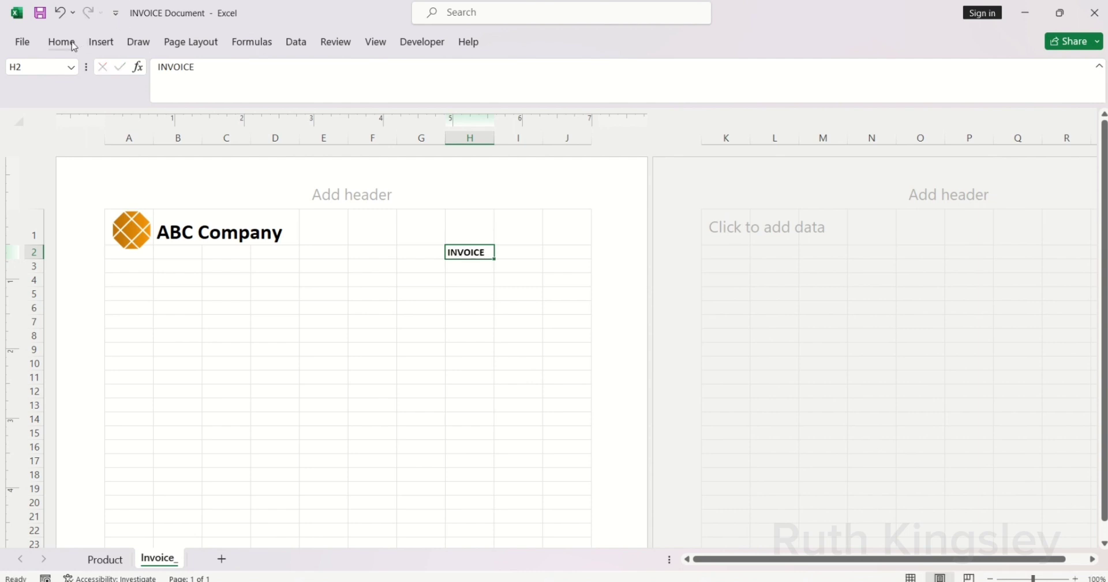
left_click(73, 46)
left_click(251, 69)
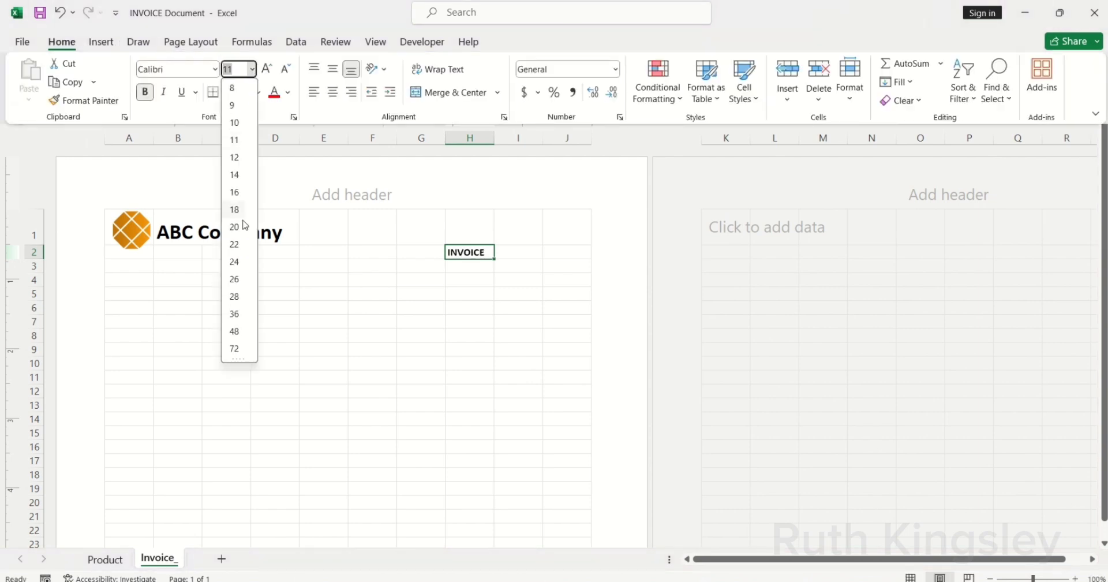
left_click(241, 227)
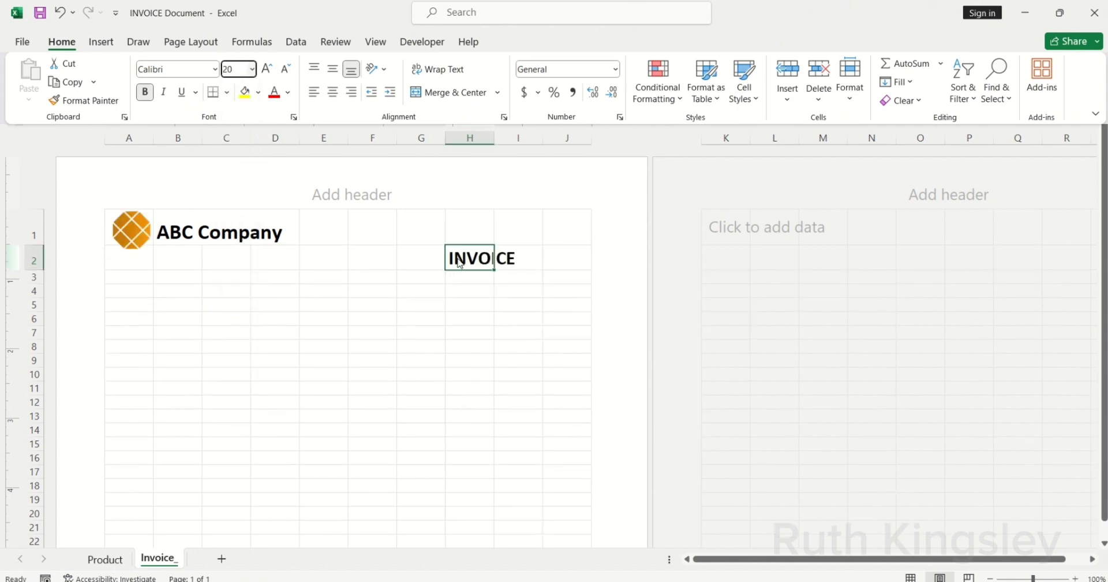
Step: Merge H2:I2 across and center the INVOICE title
left_click_drag(460, 263, 508, 260)
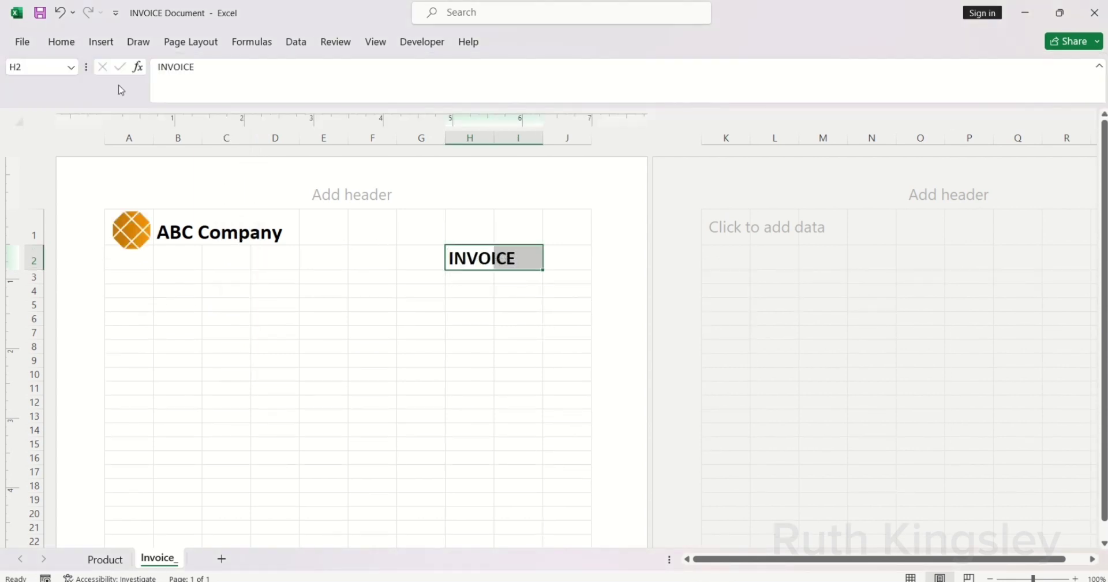
left_click(64, 43)
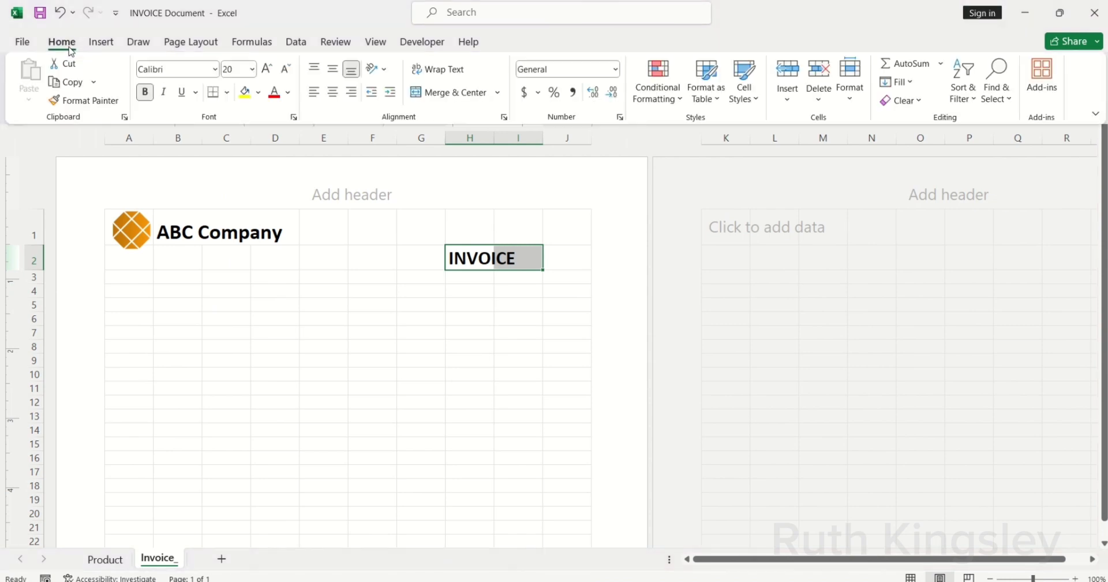
left_click(497, 92)
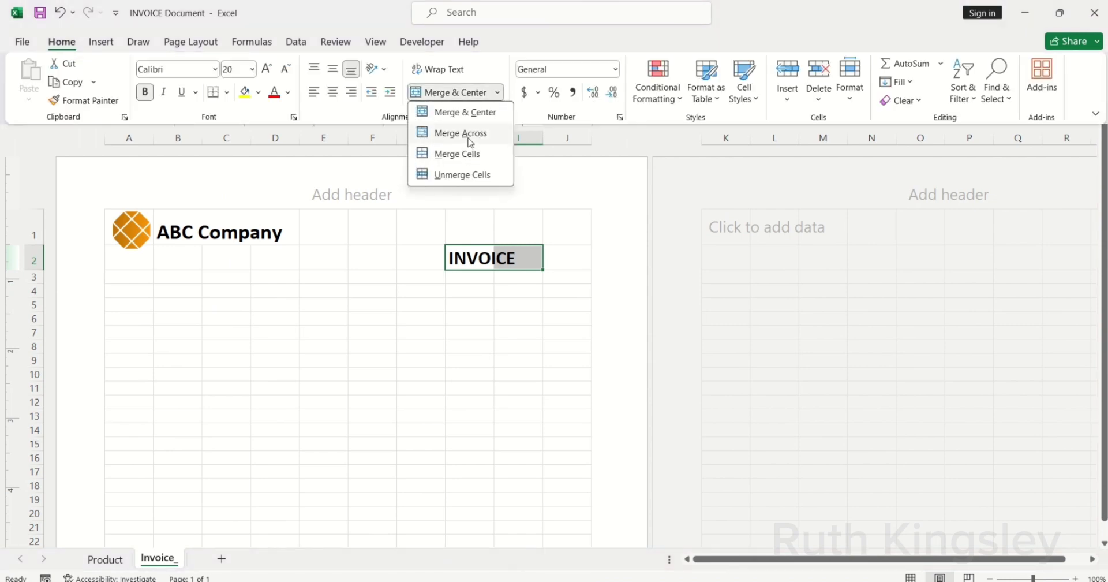
left_click(469, 134)
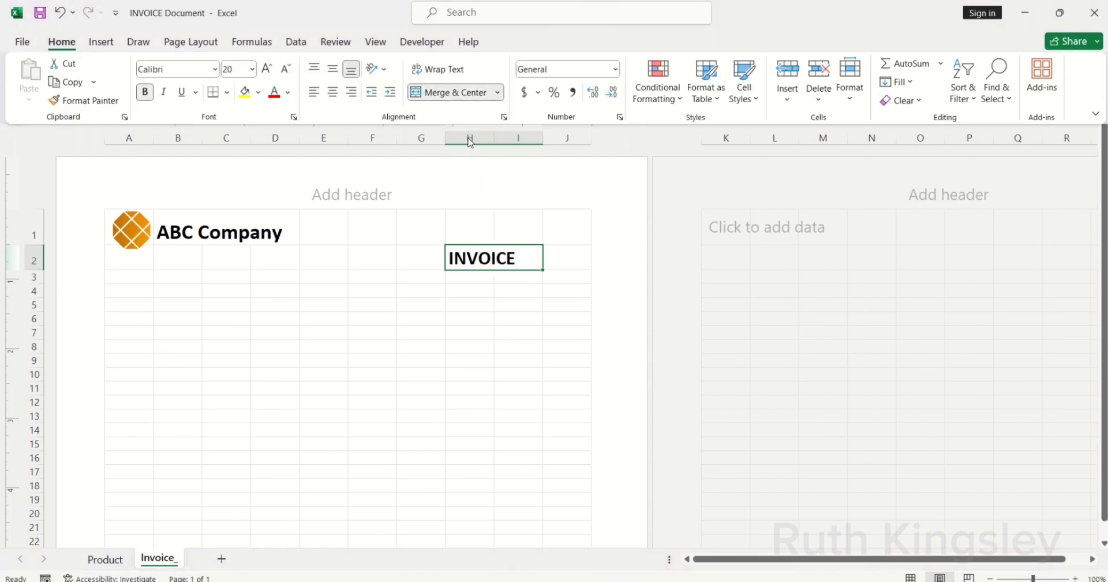
left_click(333, 93)
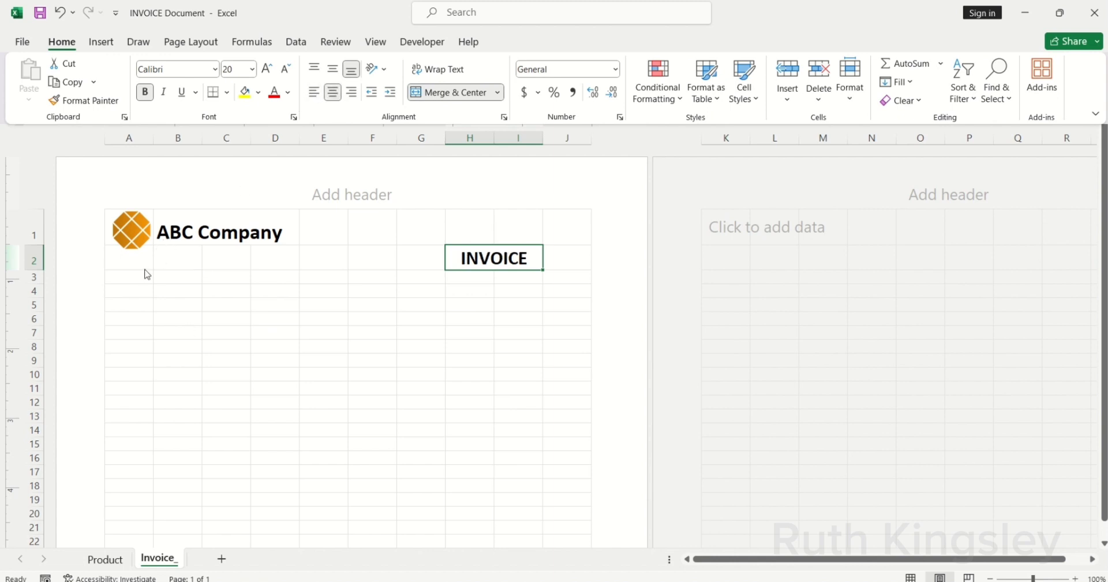
key("ctrl+F1")
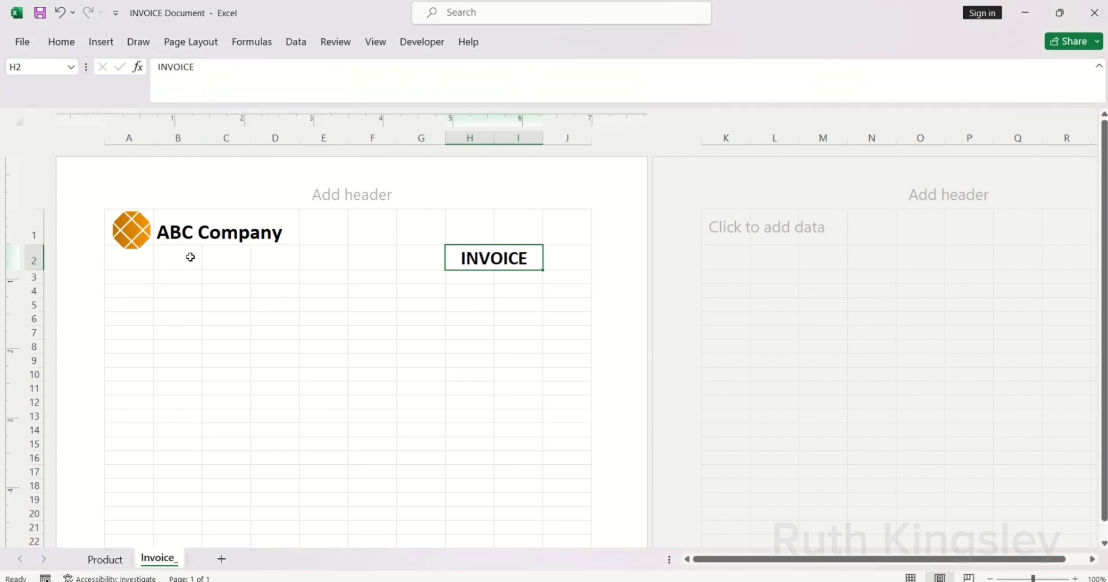
Step: Draw a straight line across row 2 from column A to G and make it orange
left_click(101, 42)
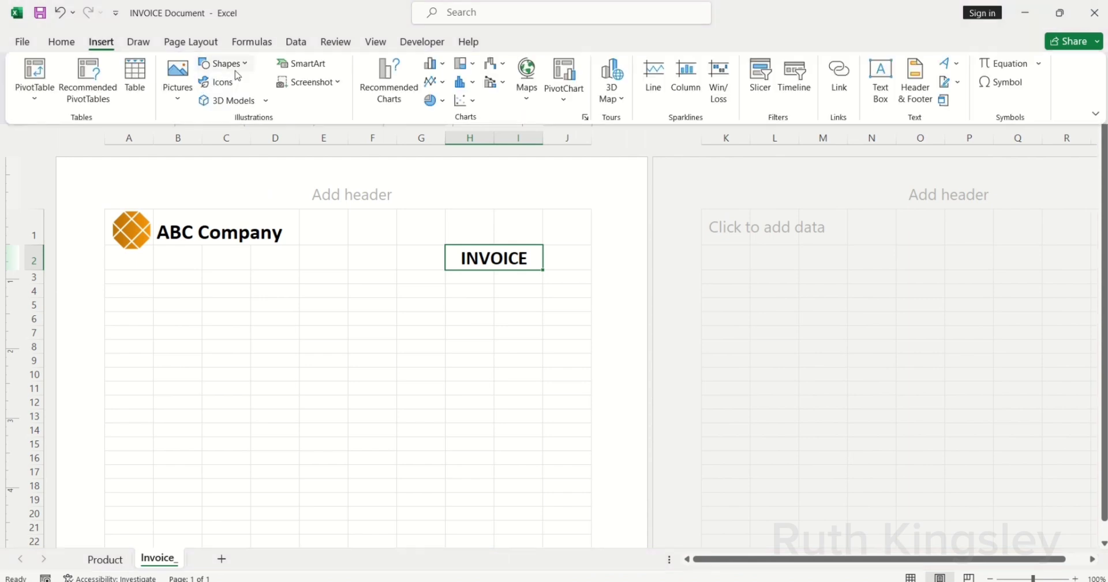
left_click(242, 68)
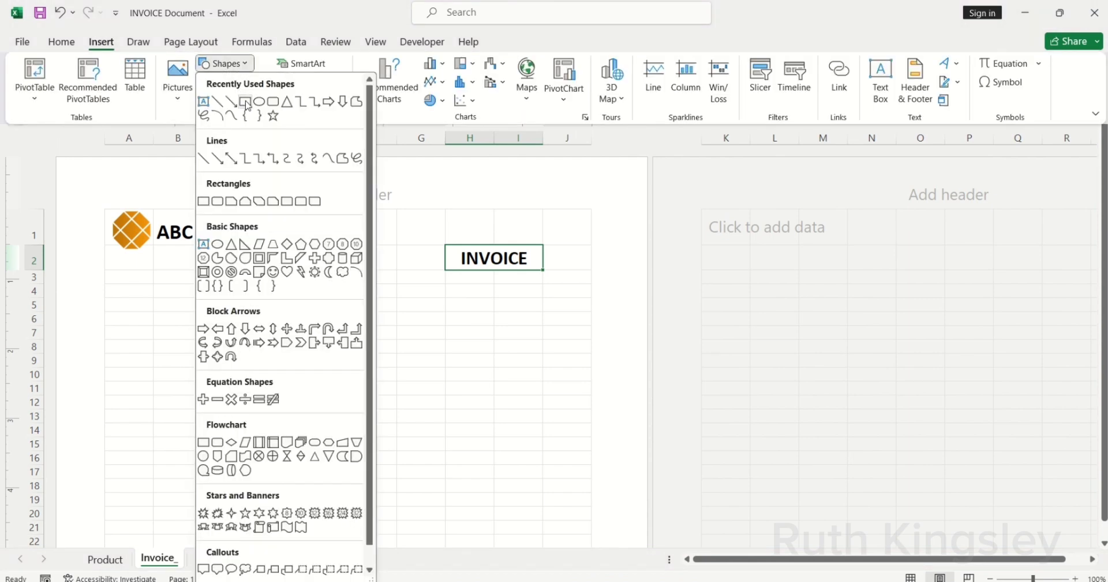
left_click(248, 107)
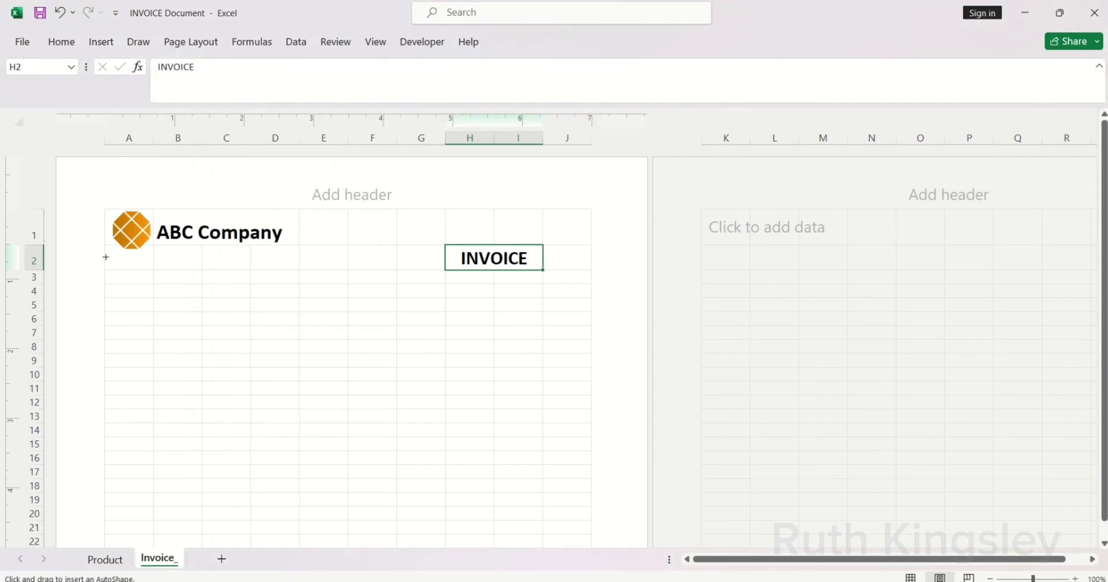
left_click_drag(105, 256, 442, 258)
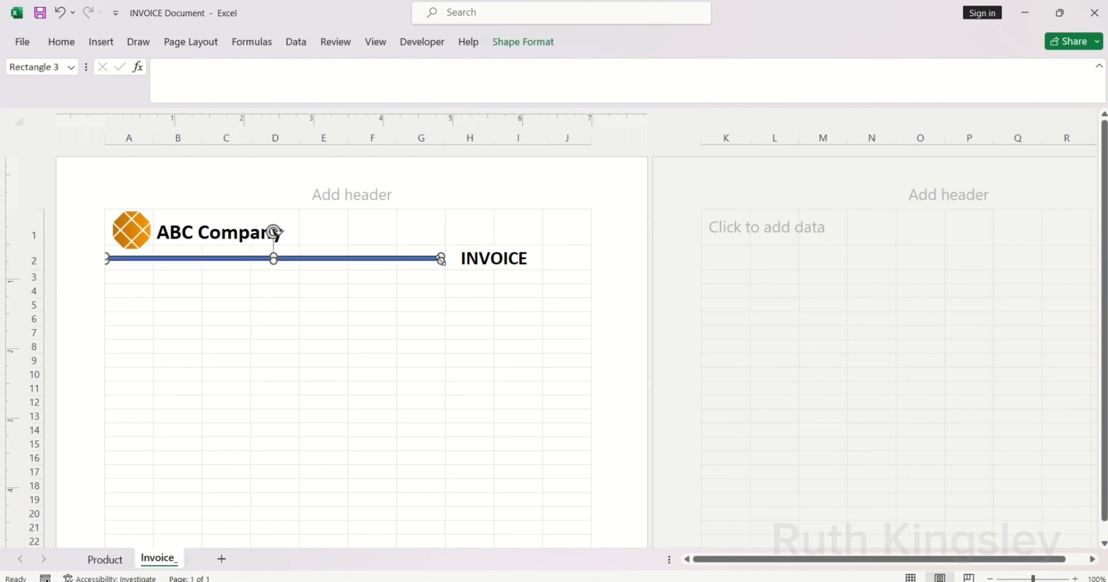
left_click(508, 46)
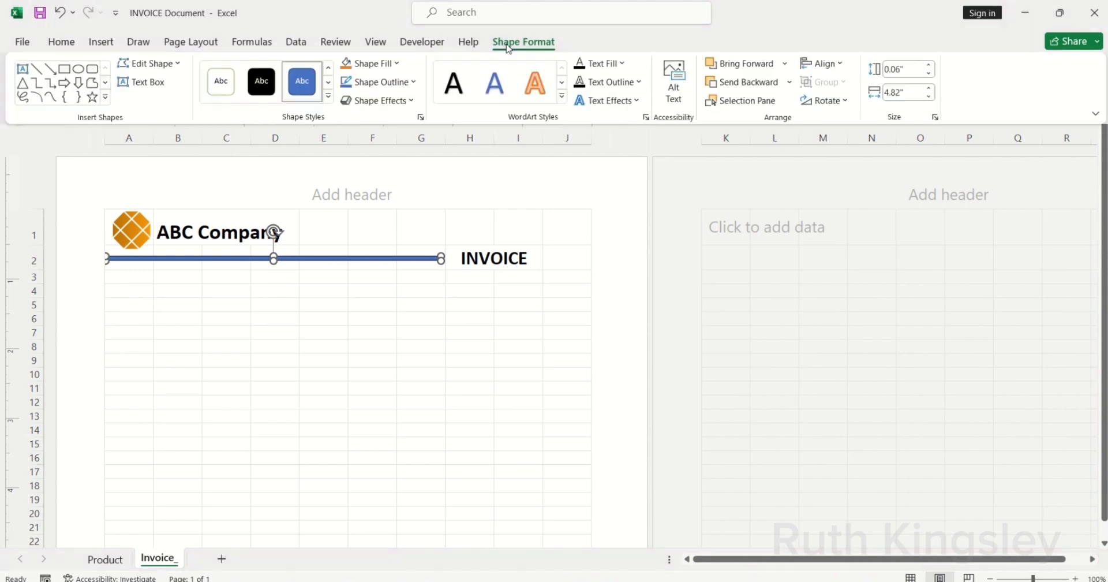
left_click(413, 82)
key("Escape")
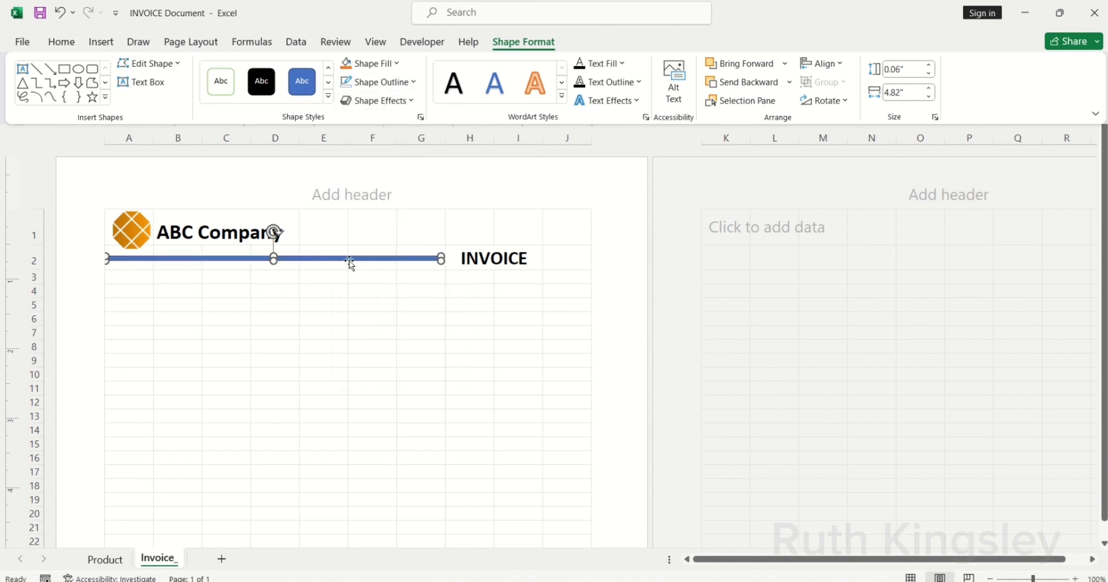
key("F4")
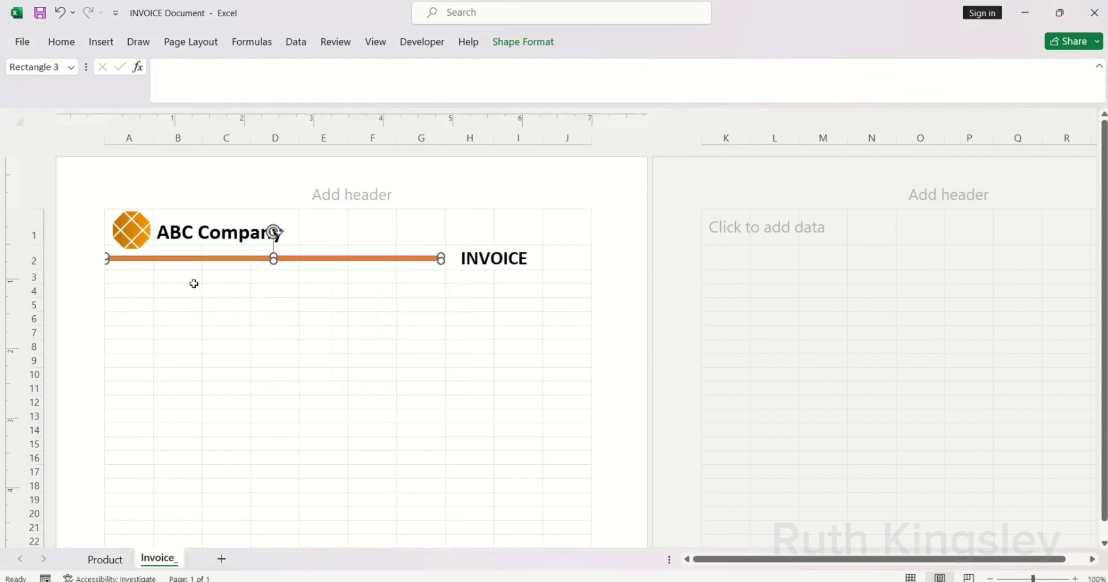
Step: Enter a bold 'Invoice to:' heading in A4
left_click(143, 292)
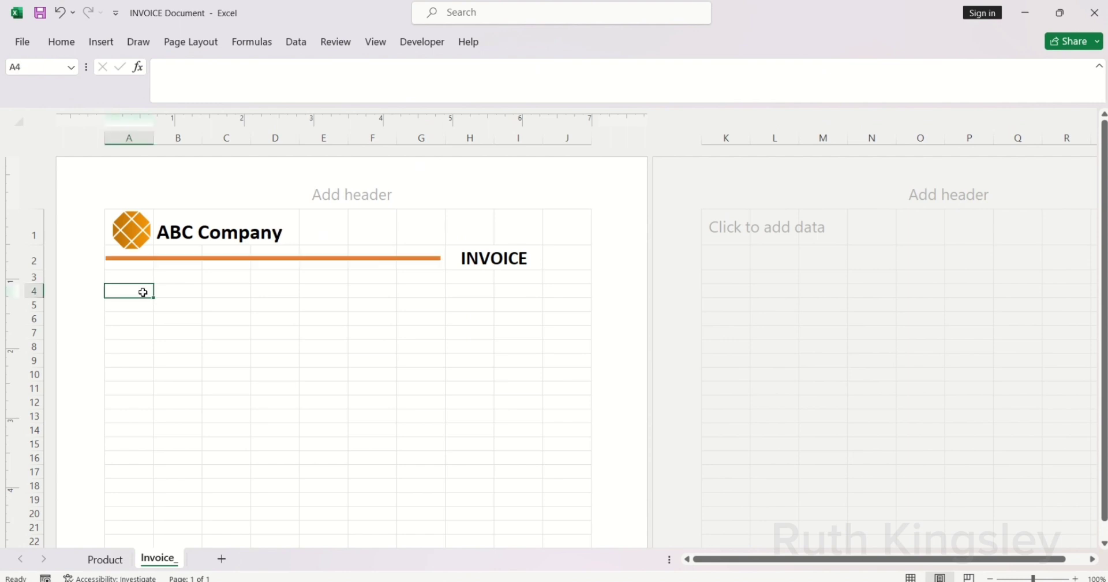
type("Invoi")
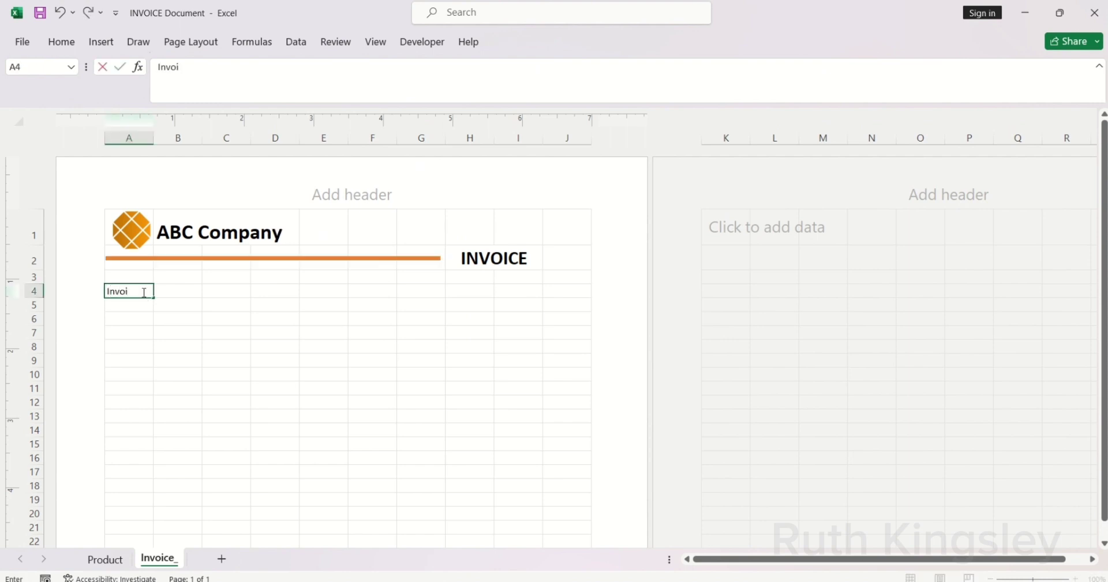
type("ce to:")
key("ctrl+Return")
key("ctrl+b")
key("Return")
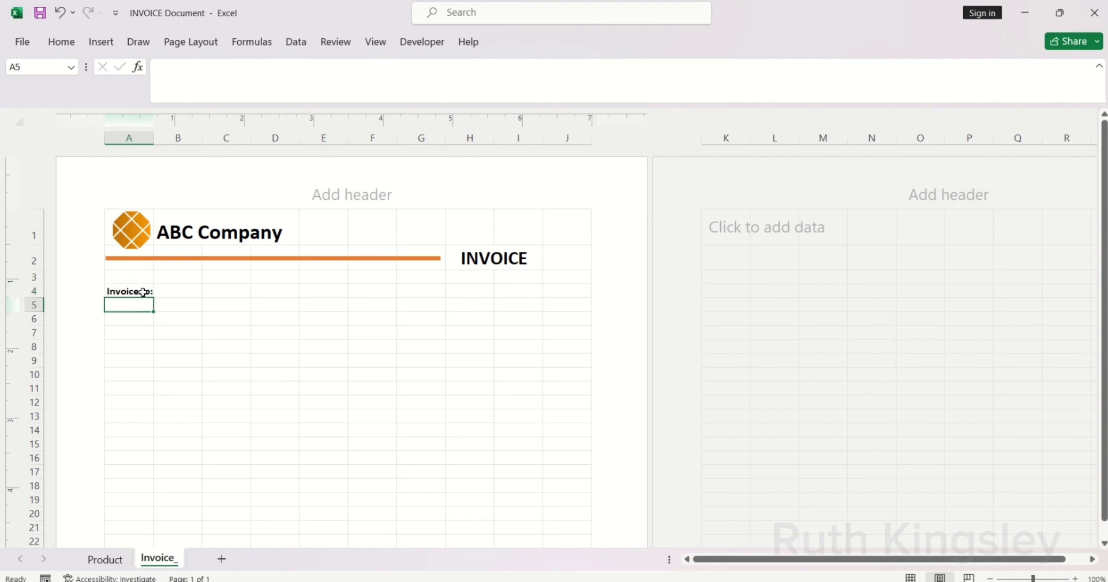
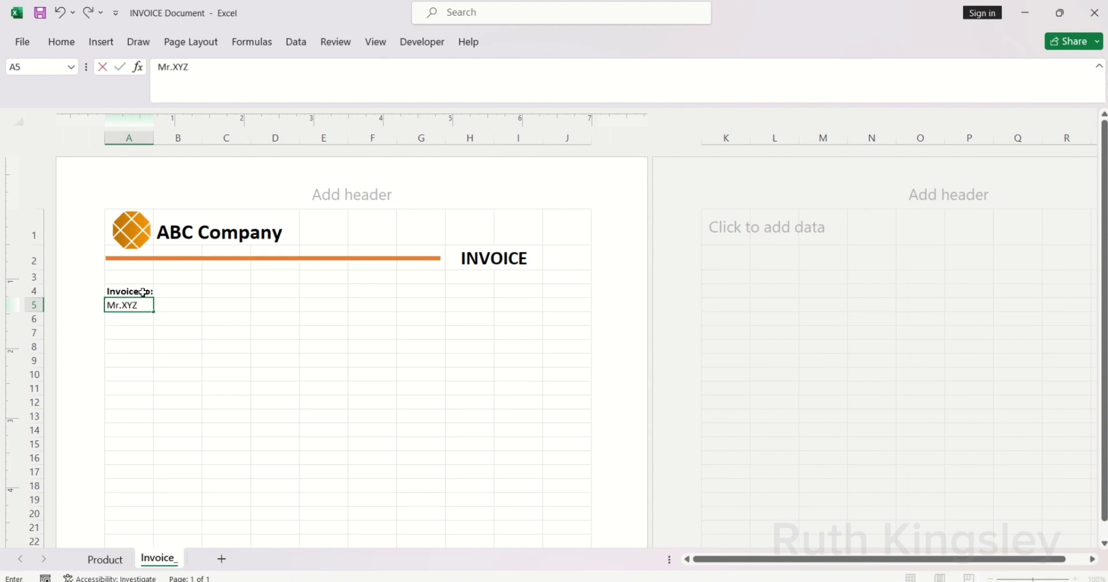
Step: Fill in the customer's name, phone number and street address in A5–A7
key("Return")
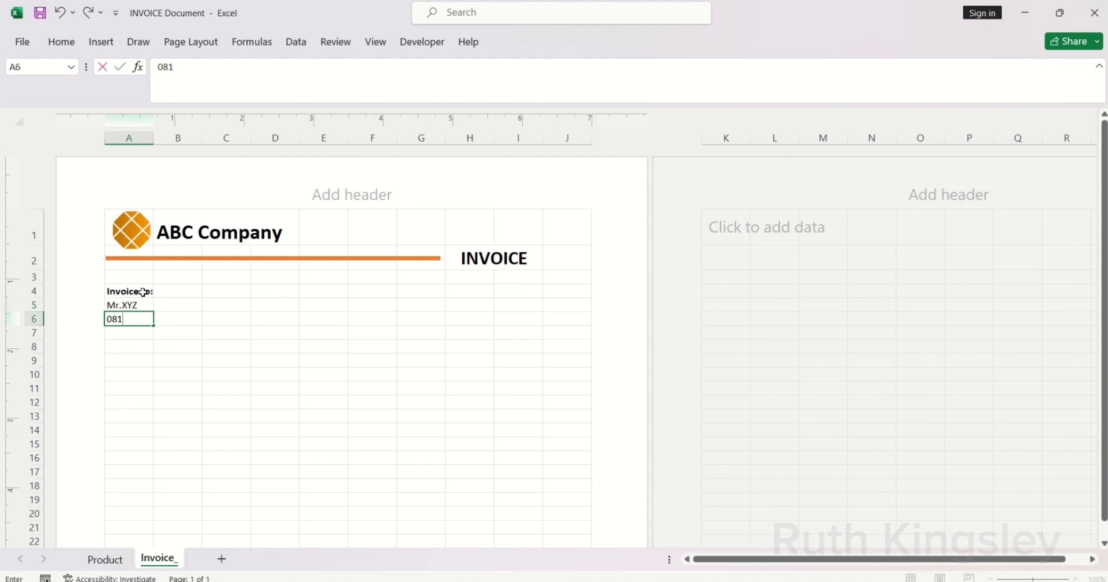
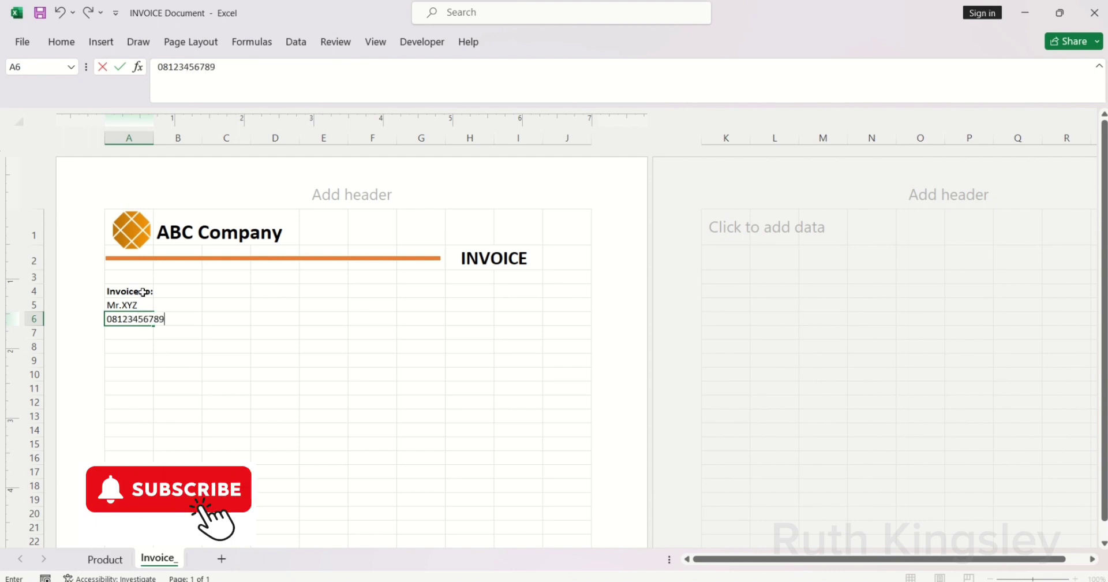
key("Return")
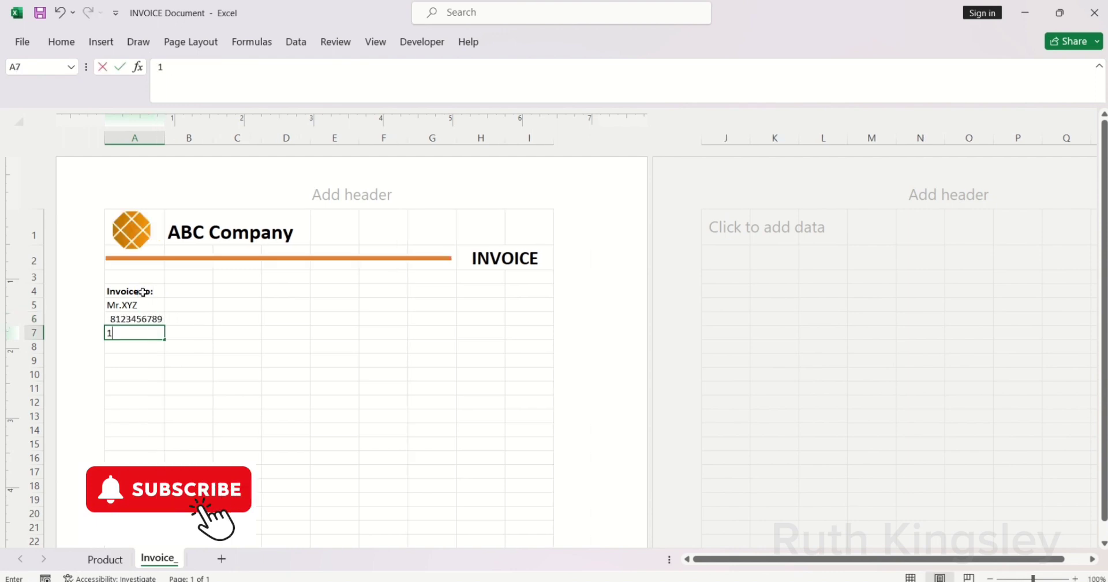
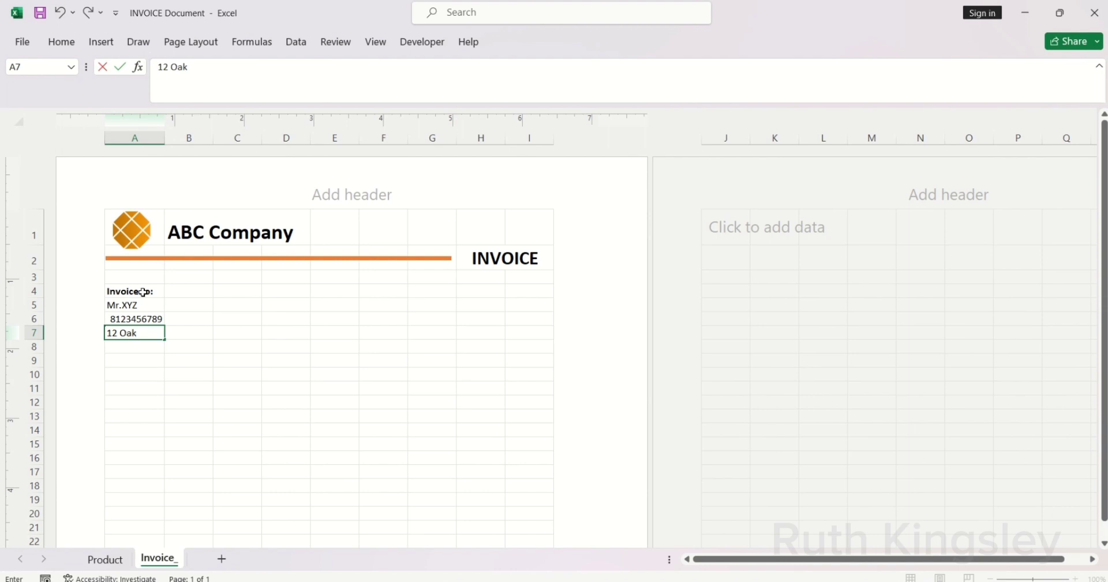
key("Return")
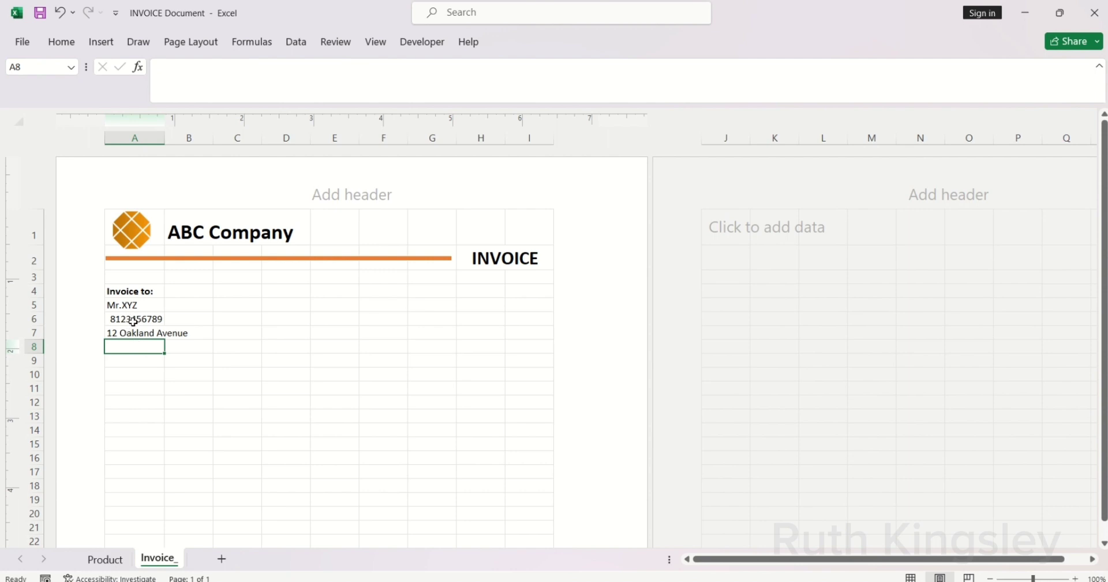
left_click(127, 321)
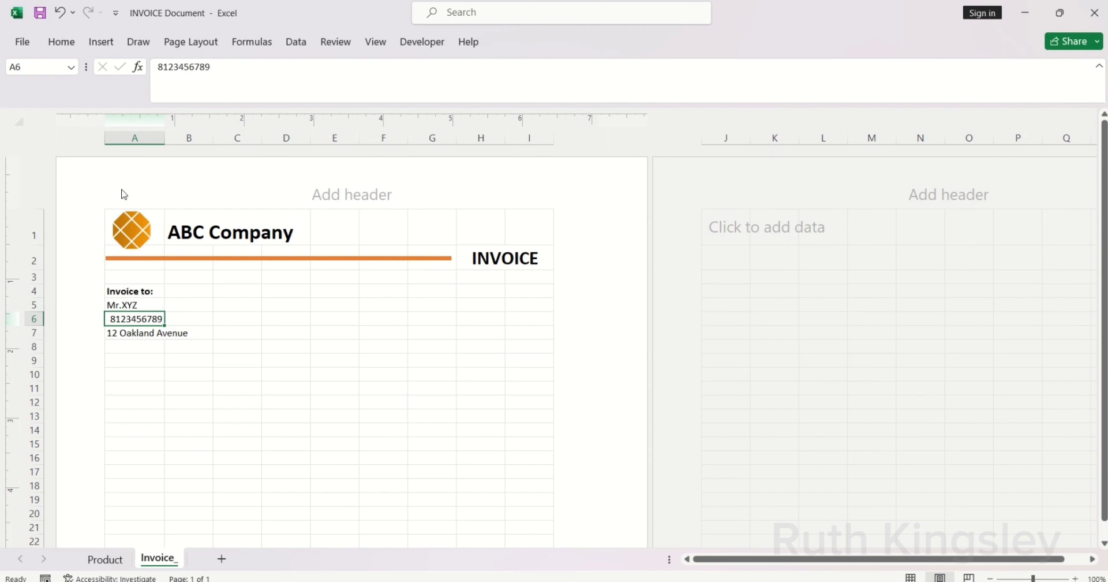
Step: Give the A6 phone number custom format 0########## and left-align it
left_click(64, 42)
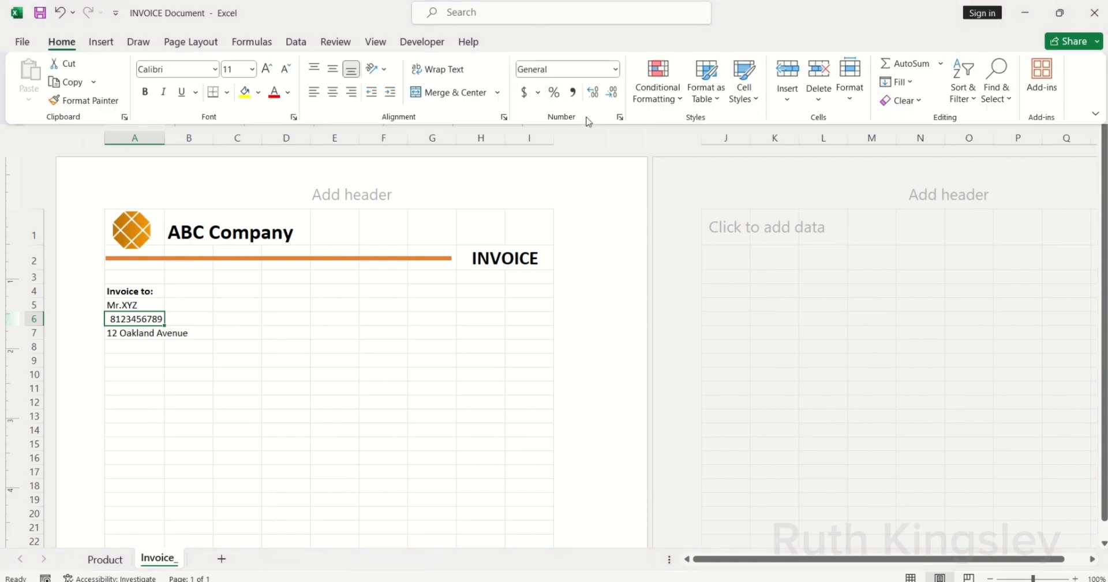
left_click(615, 69)
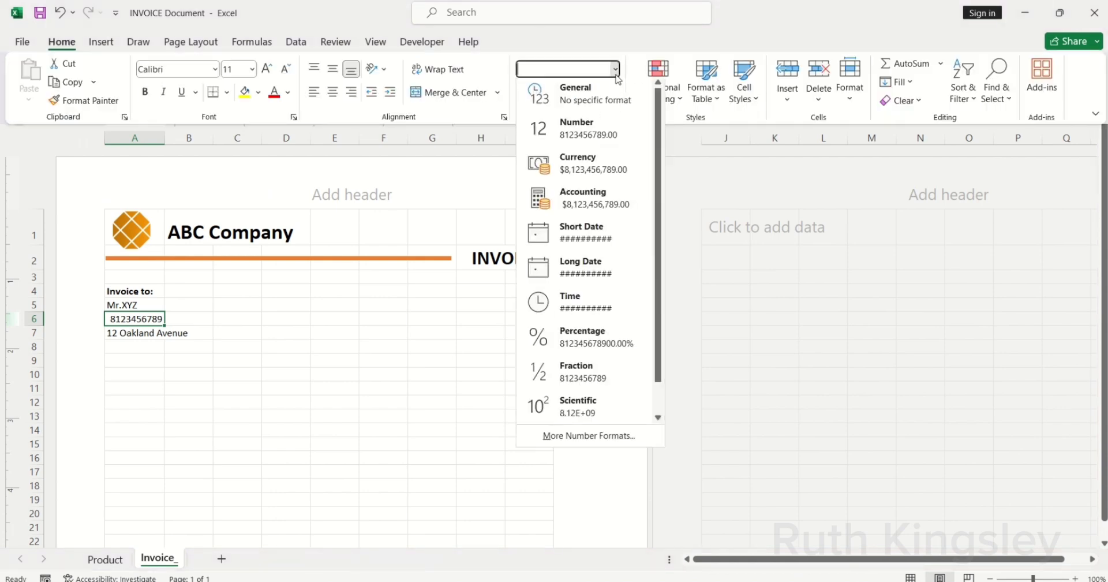
left_click(569, 440)
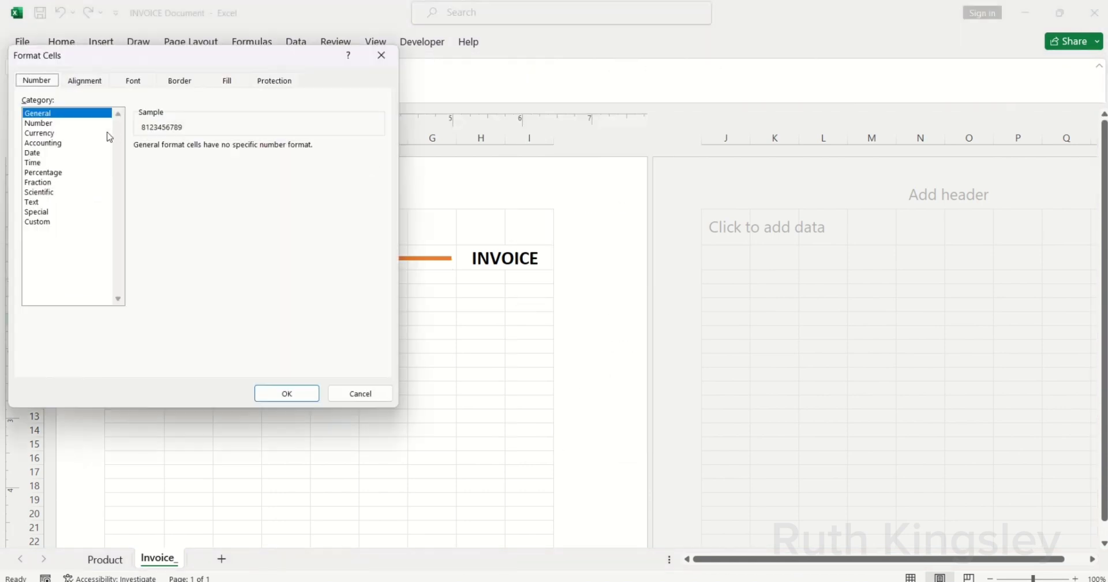
left_click(48, 222)
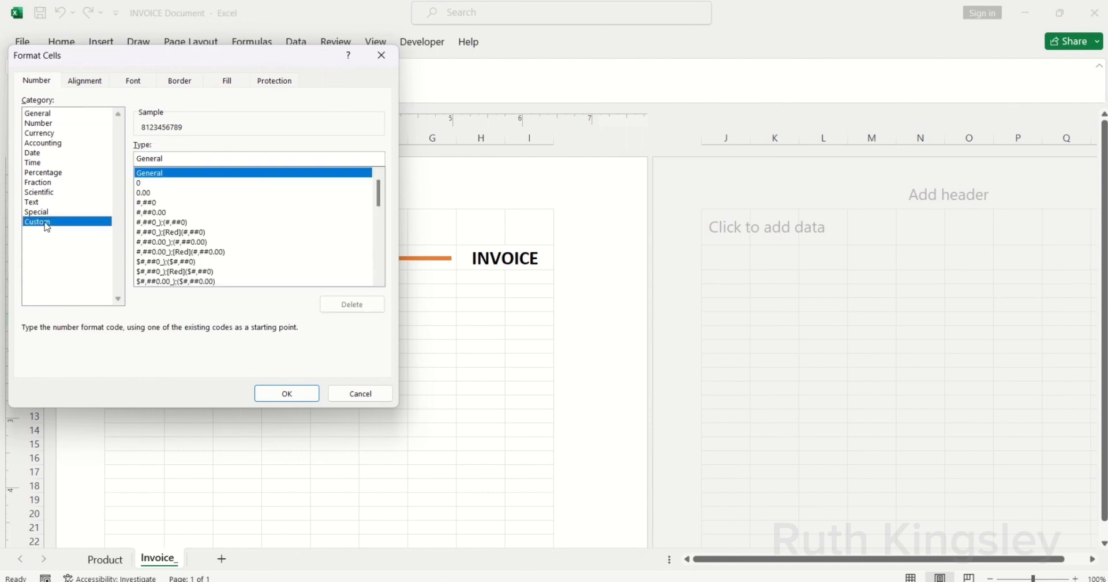
double_click(172, 156)
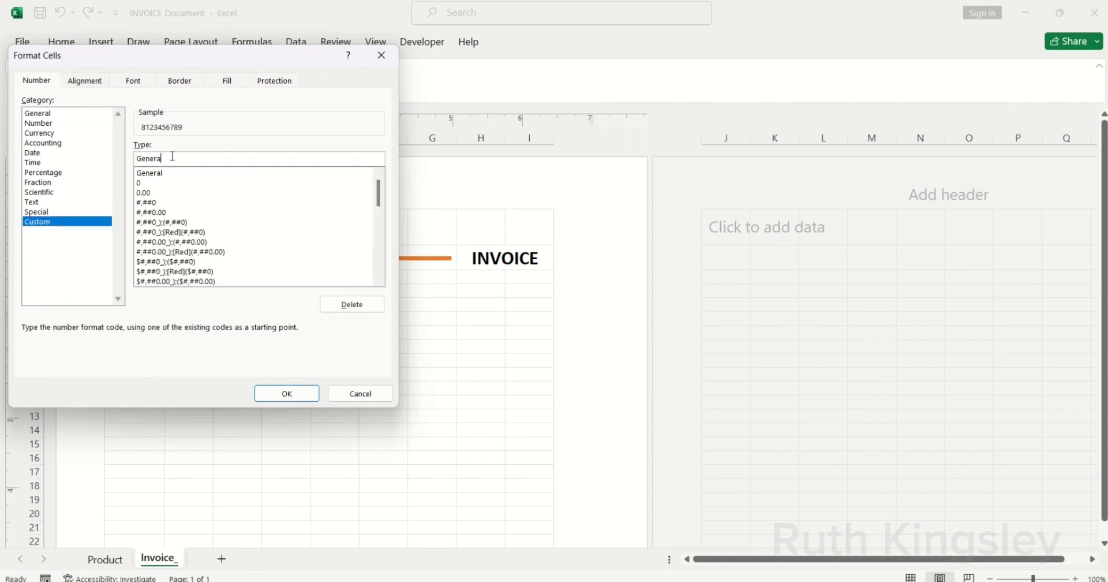
key("BackSpace")
type("0##########")
left_click(277, 396)
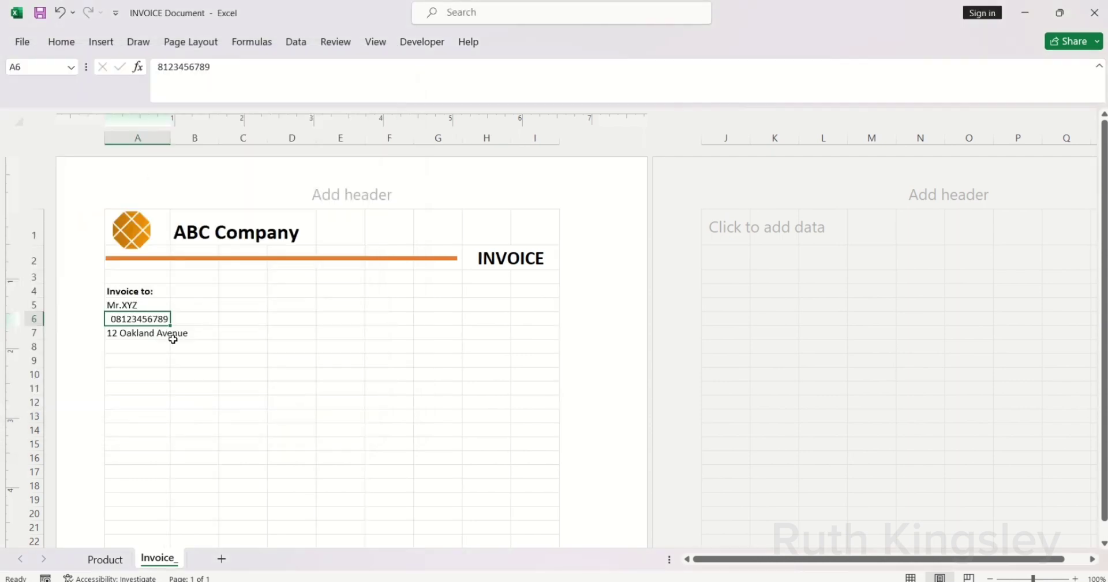
left_click(62, 50)
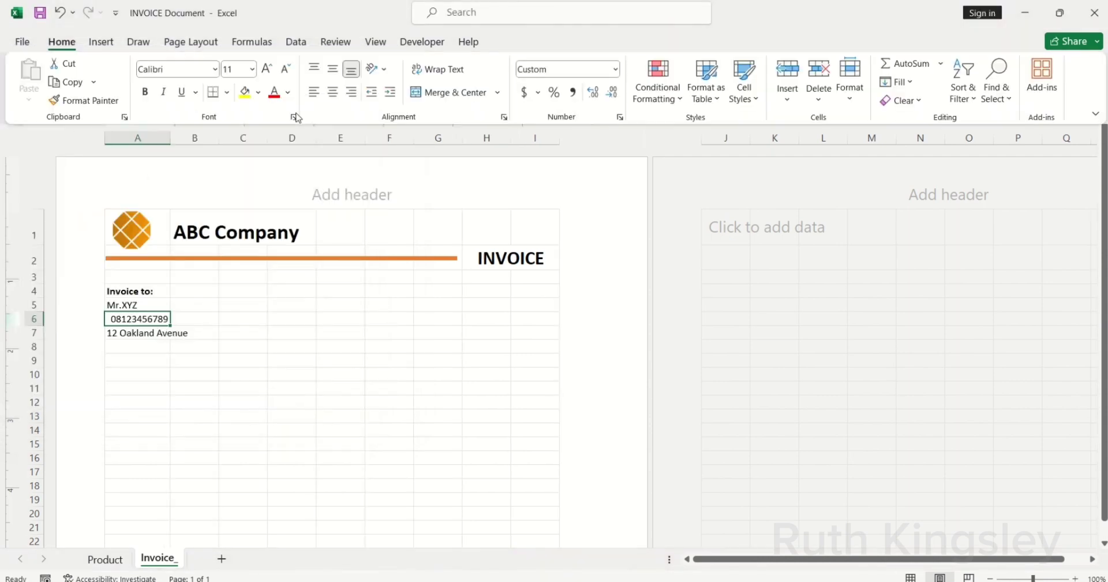
left_click(314, 92)
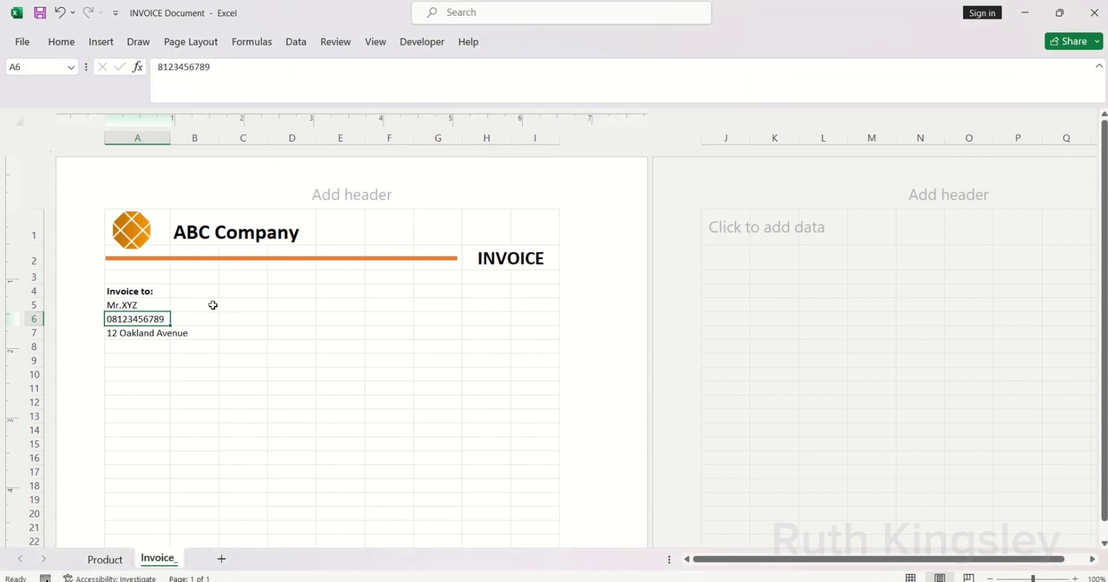
Step: Merge each row of A4:B7 across both columns
left_click(214, 310)
left_click_drag(124, 289, 190, 332)
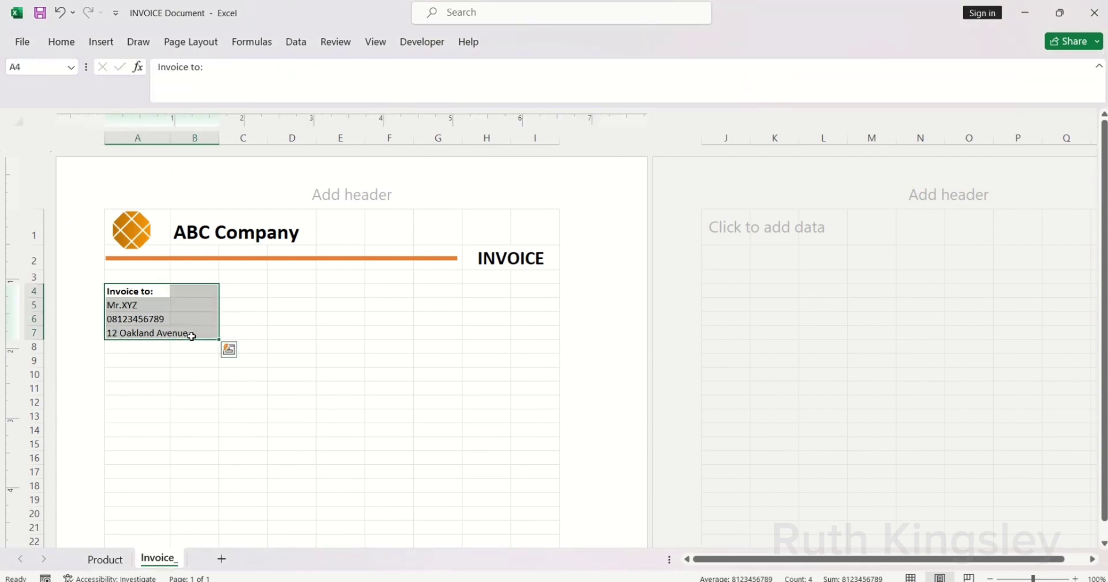
left_click(63, 43)
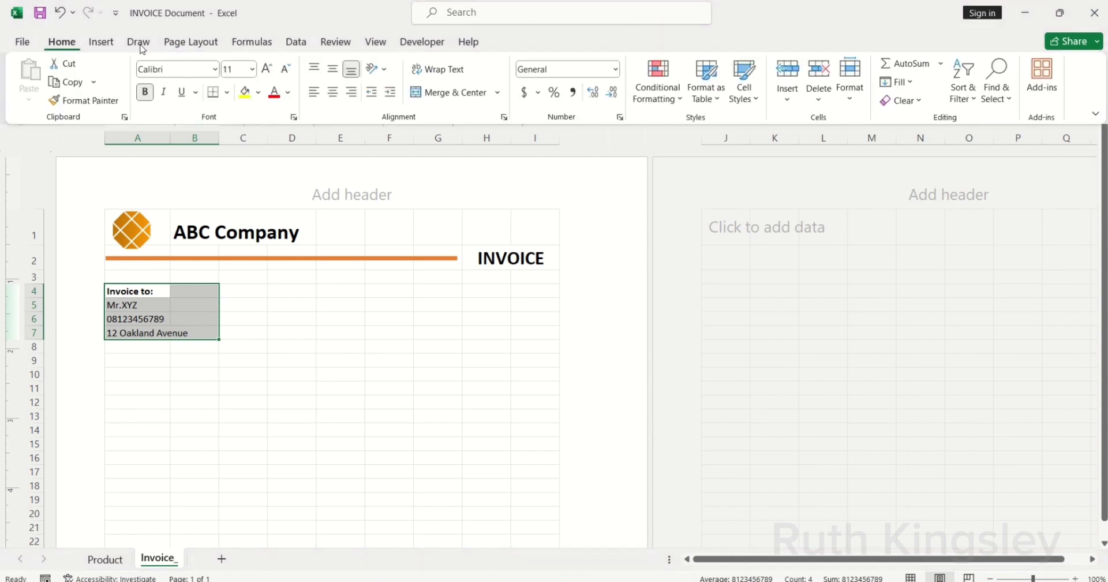
left_click(500, 93)
left_click(477, 135)
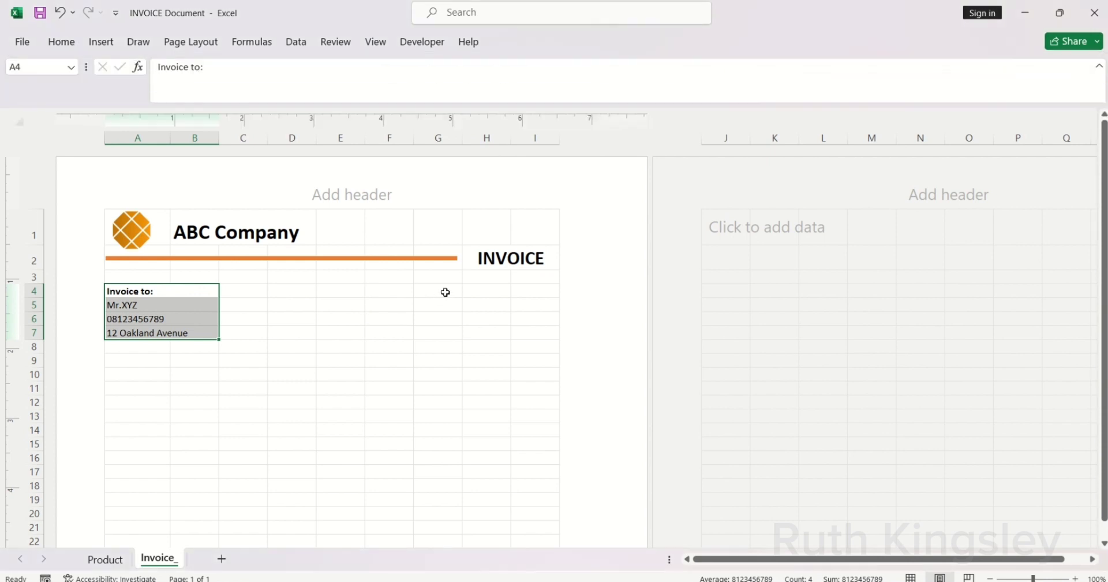
Step: Add a bold 'Invoice #:' label in H4 with invoice number 100 in I4
left_click(468, 293)
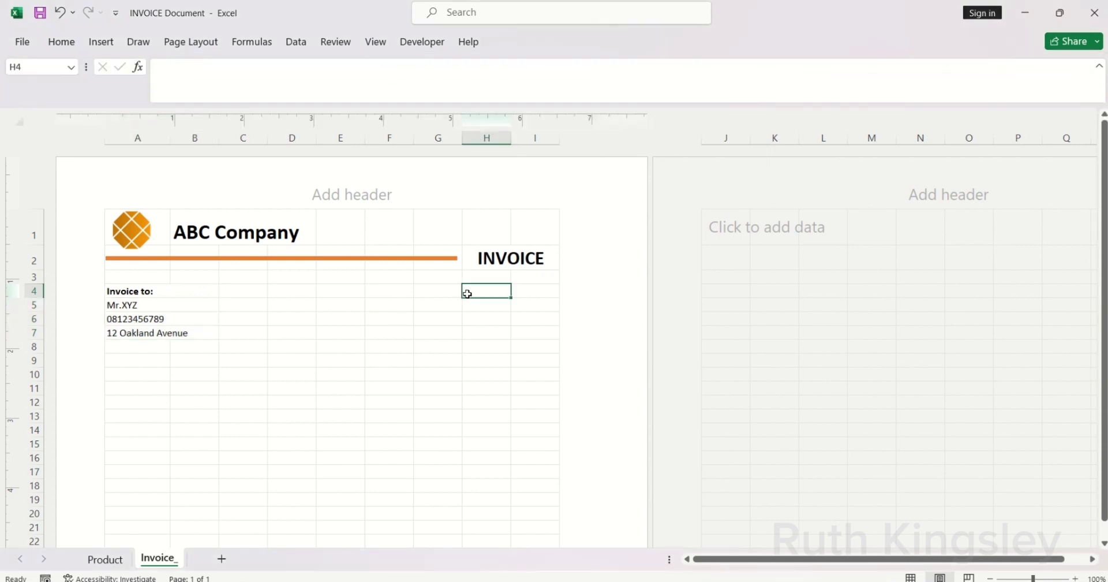
type("Invoice #:")
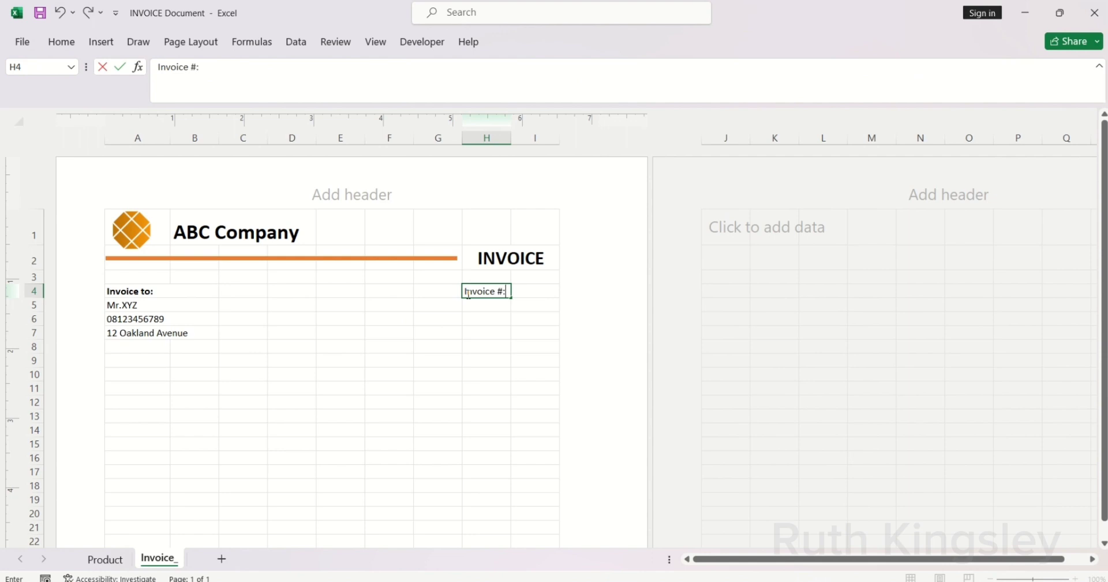
key("ctrl+Return")
key("ctrl+b")
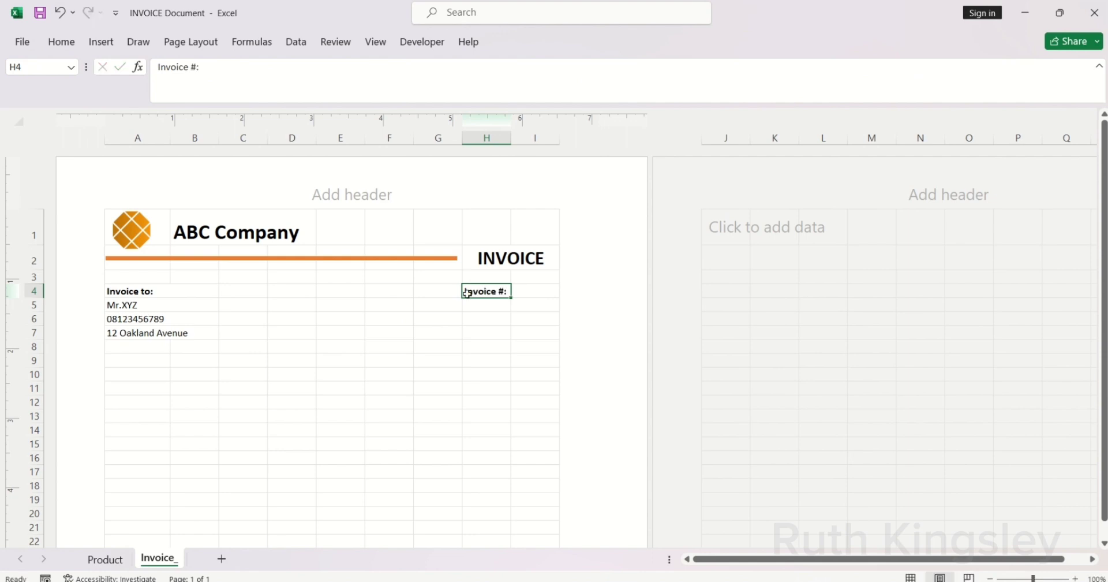
key("Tab")
type("100")
key("Return")
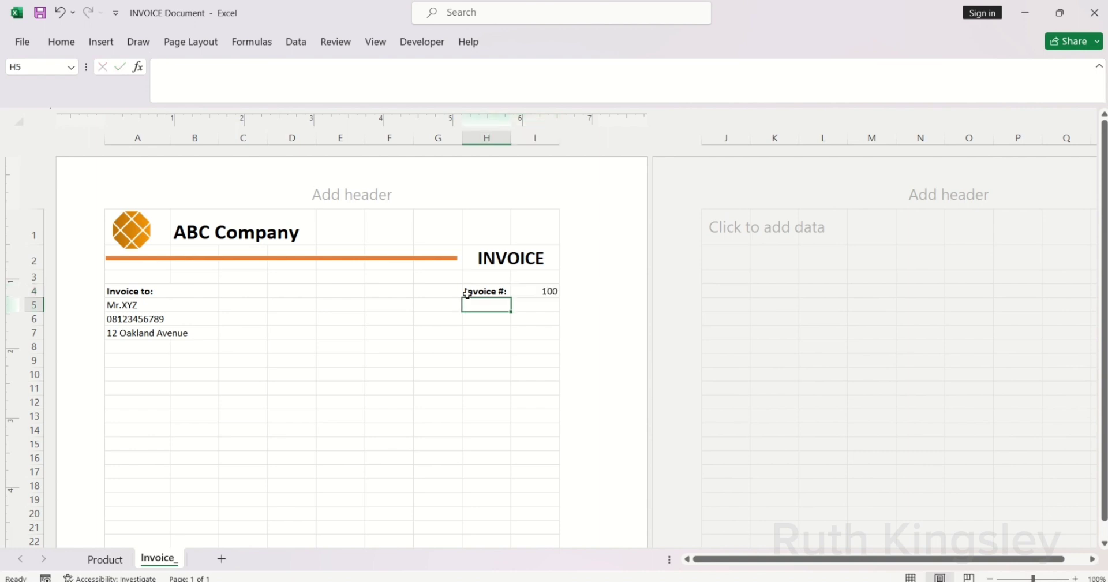
Step: Add a bold 'Date:' label in H5 with =TODAY() in I5
type("Date:")
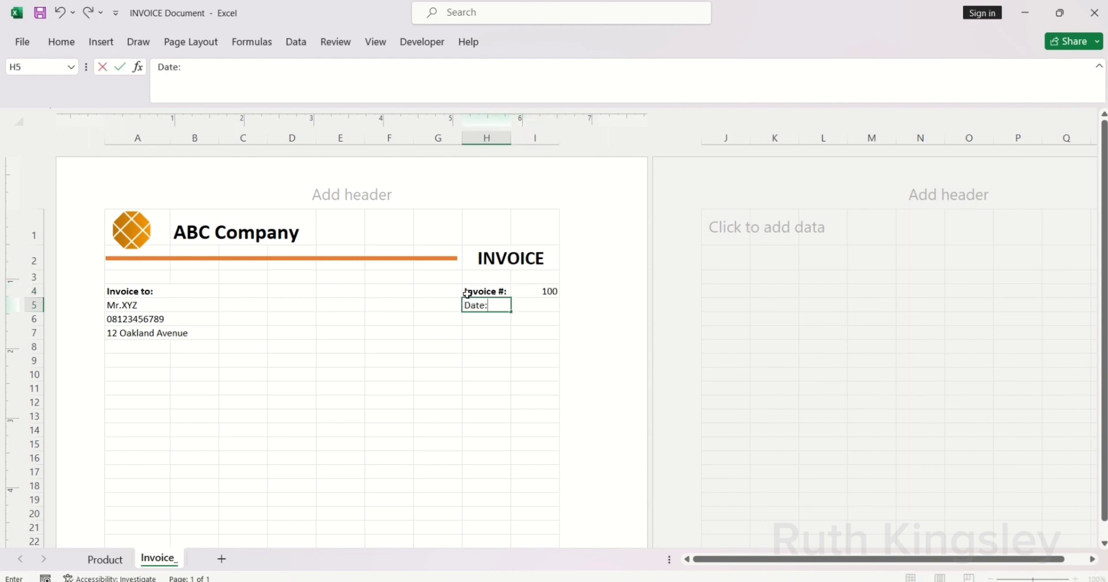
key("ctrl+Return")
key("ctrl+b")
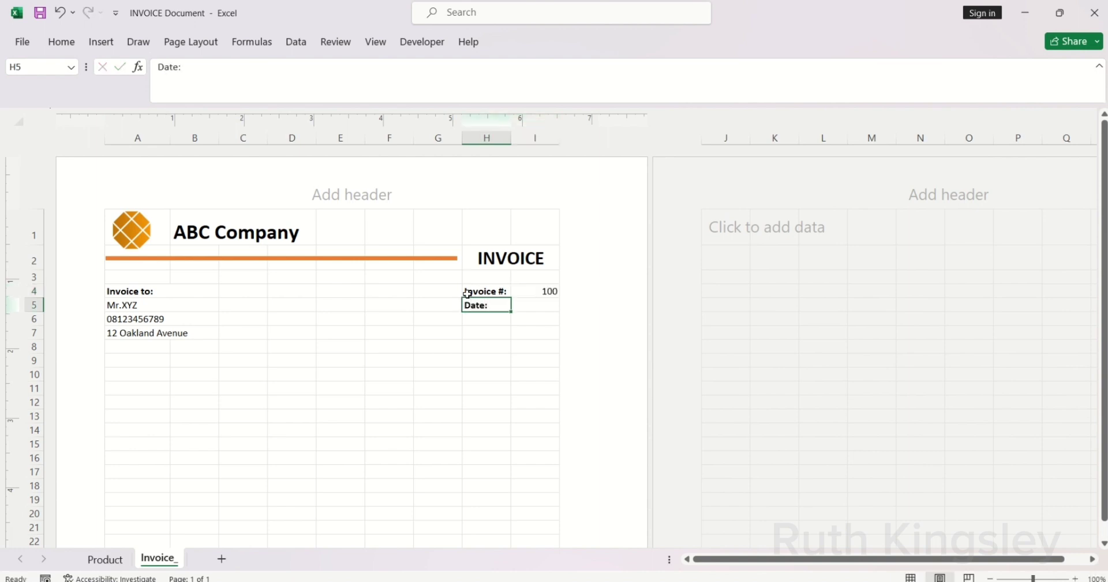
key("Tab")
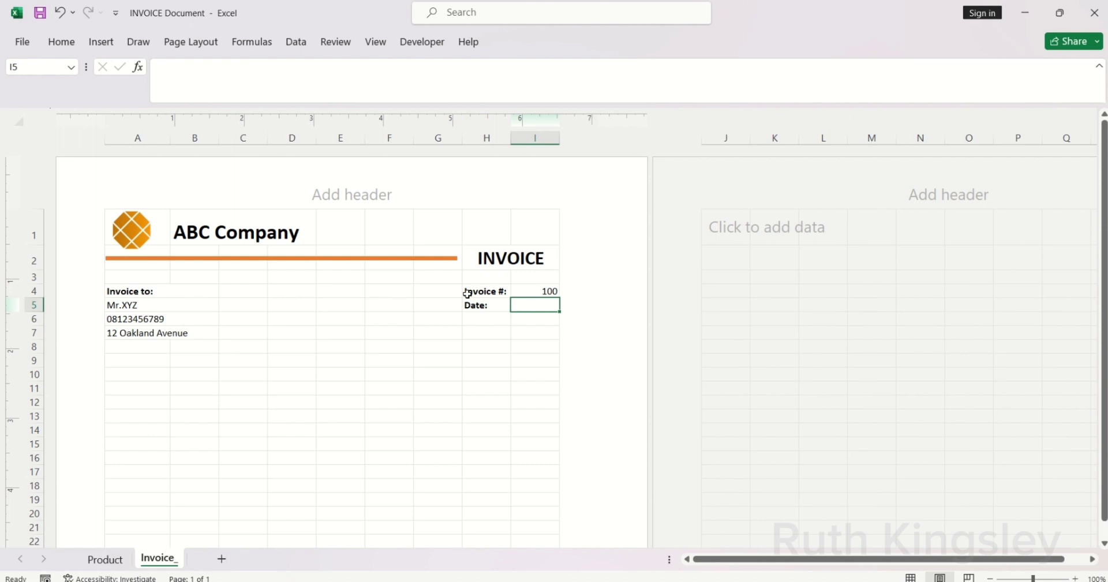
type("=")
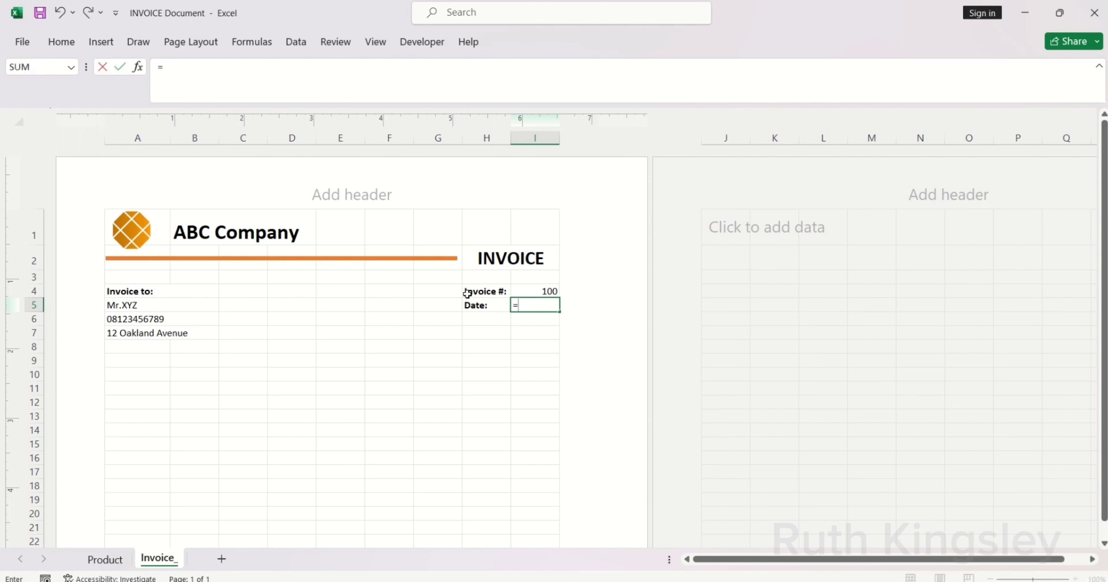
type("TODA")
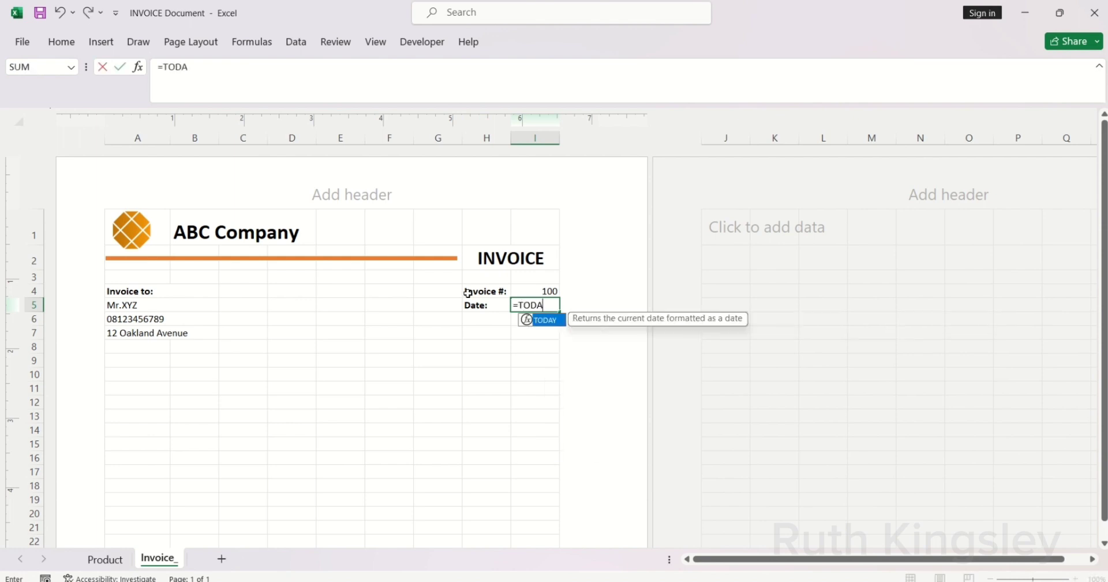
key("Tab")
key("Return")
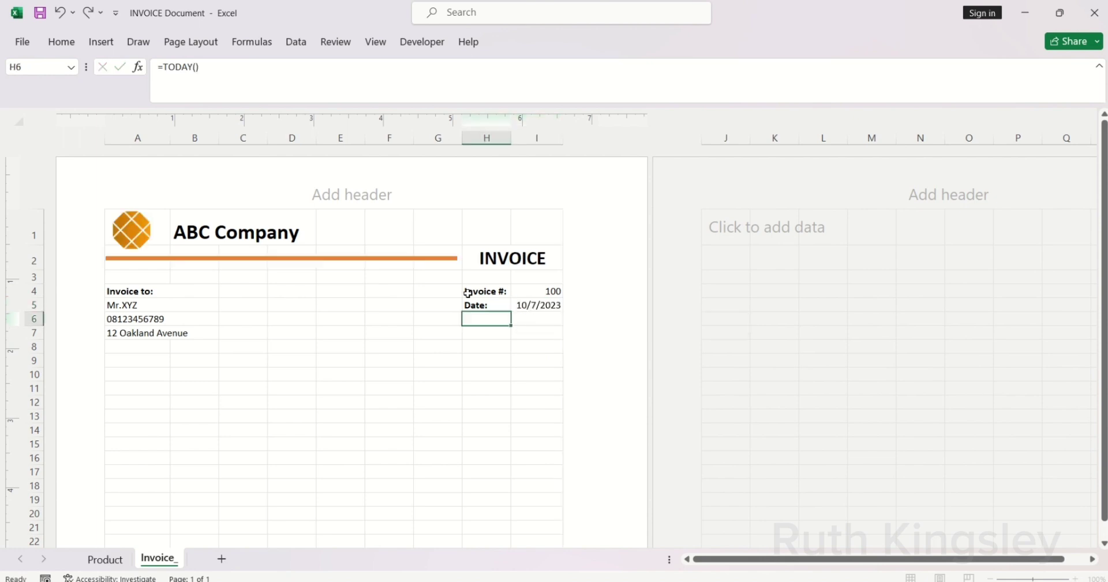
left_click(138, 360)
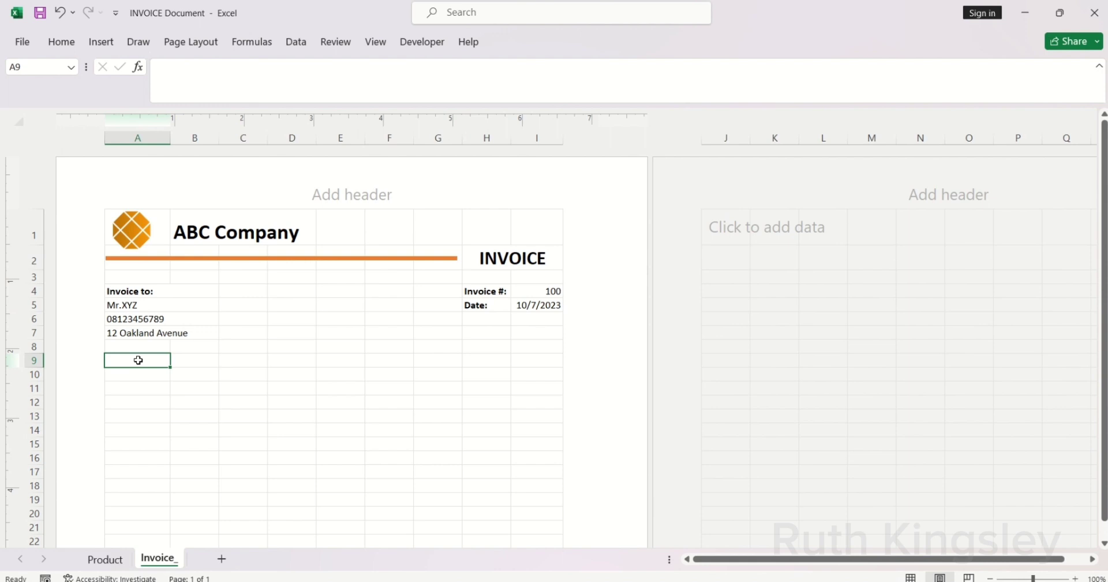
Step: Enter headings Product No, Item Description, Qty, Price, Total in row 9, then select A9:I20
type("Pr")
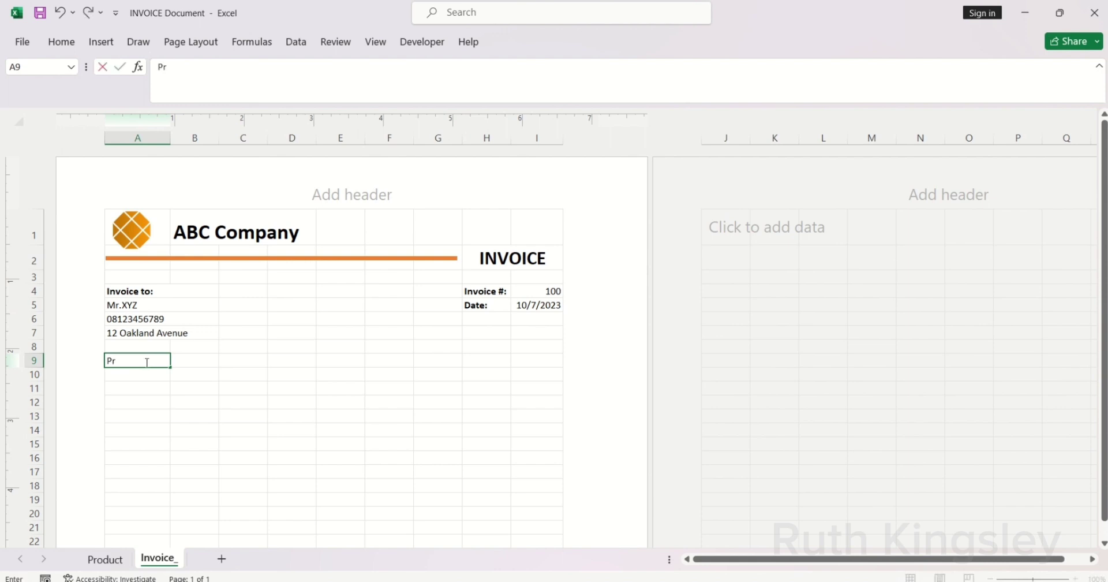
type("oduct No")
key("Tab")
type("Item Des")
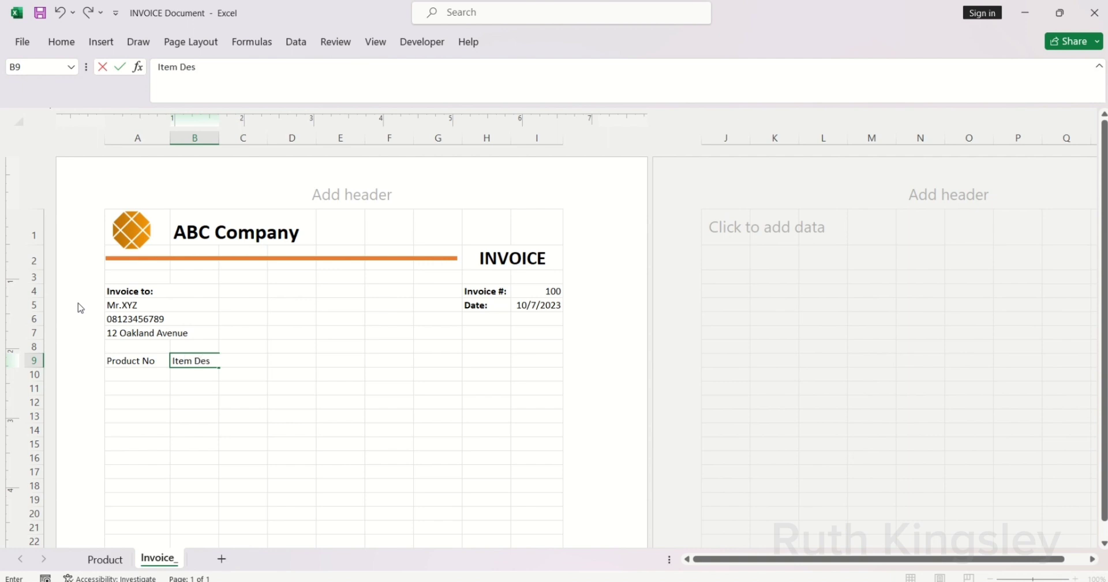
type("cription")
key("Tab")
key("Tab")
key("Tab")
key("Tab")
key("Tab")
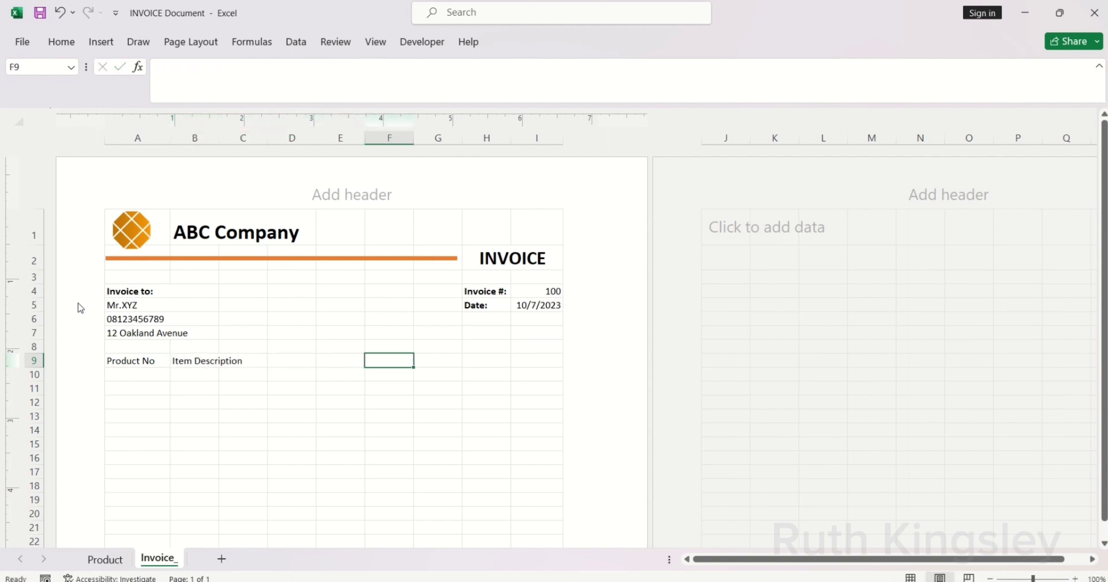
type("Qty")
key("Tab")
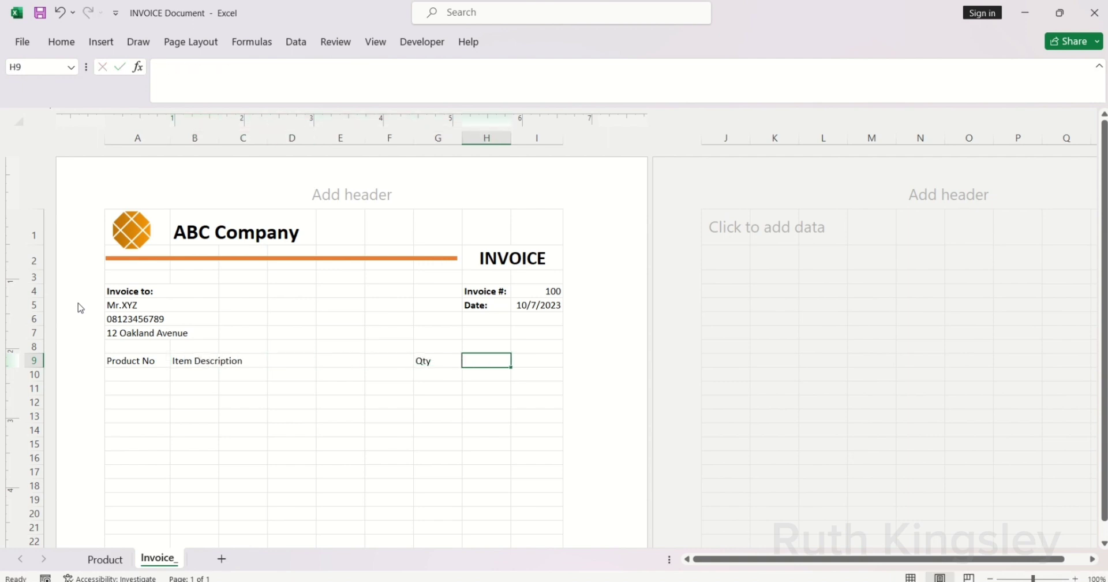
type("Price")
key("Tab")
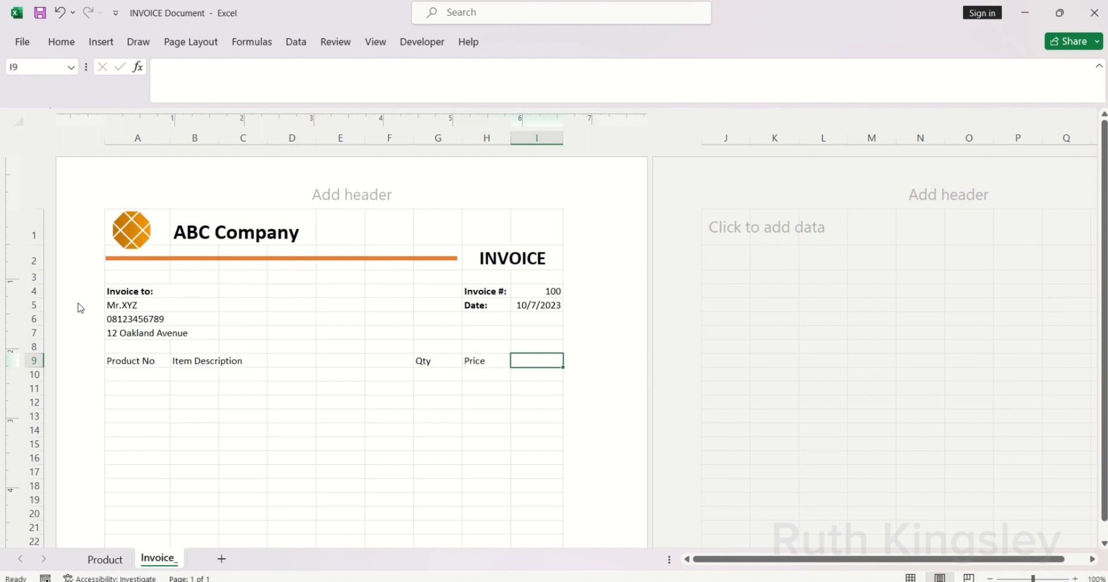
type("Total")
key("Return")
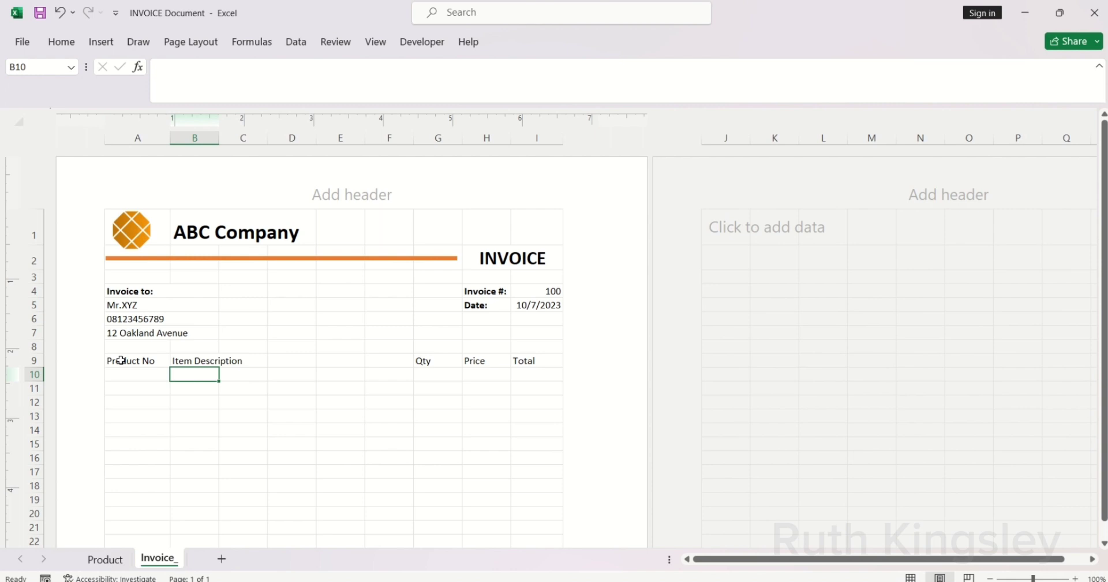
left_click_drag(120, 360, 532, 519)
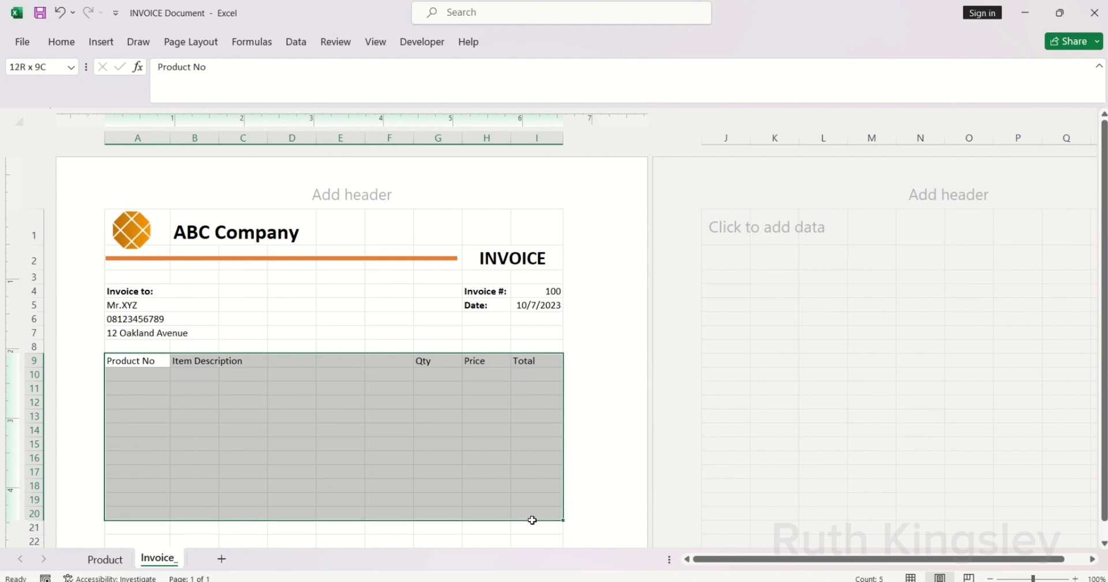
Step: Apply All Borders to every cell of the product table A9:I20
left_click_drag(531, 519, 532, 519)
left_click(63, 43)
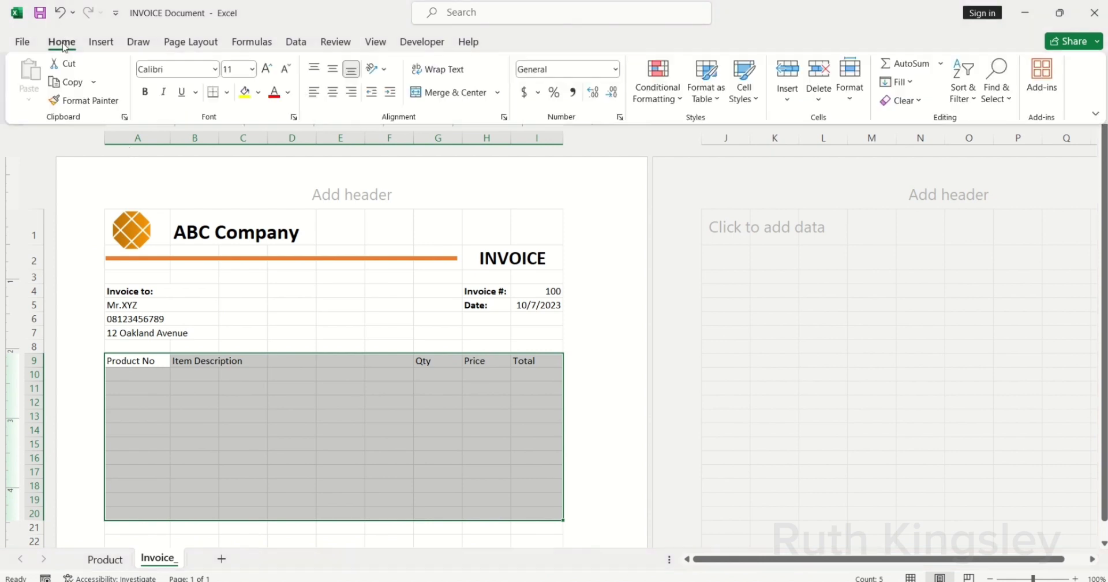
left_click(227, 92)
left_click(221, 239)
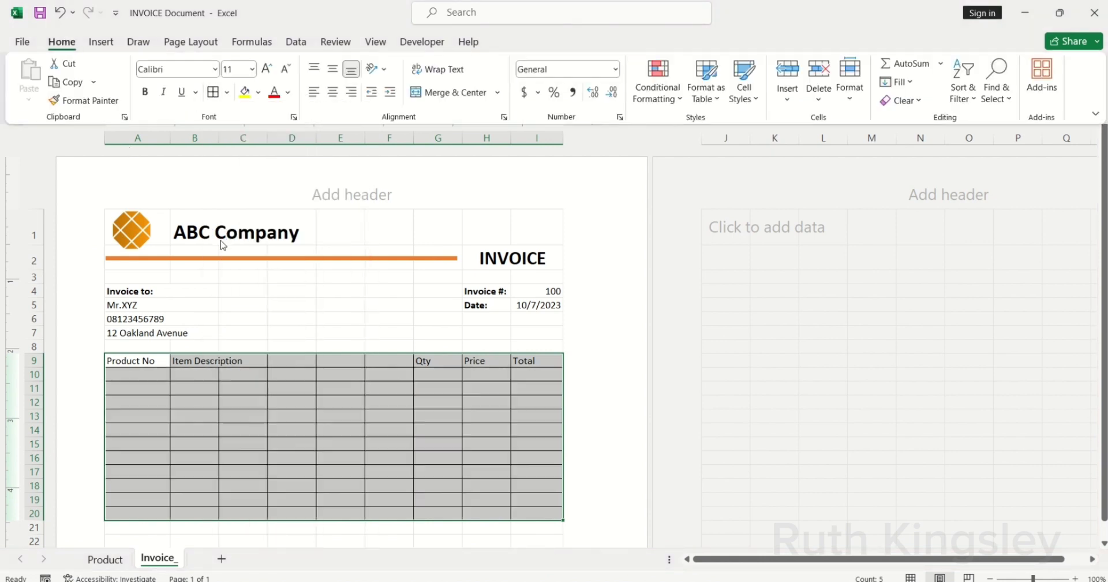
Step: Select the Item Description range B9:F20
left_click(204, 363)
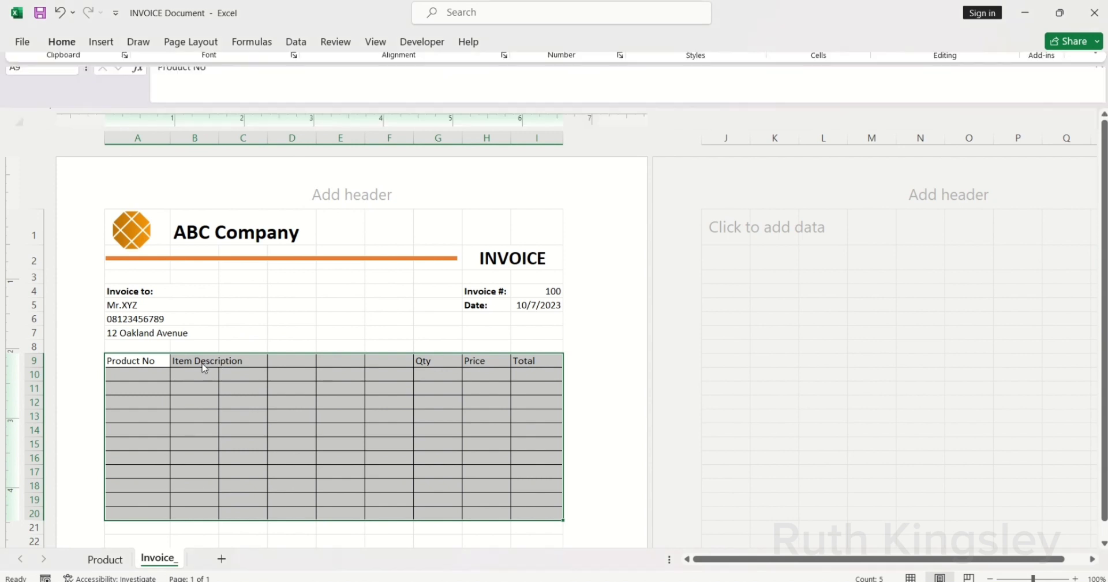
left_click(192, 362)
left_click_drag(192, 362, 379, 509)
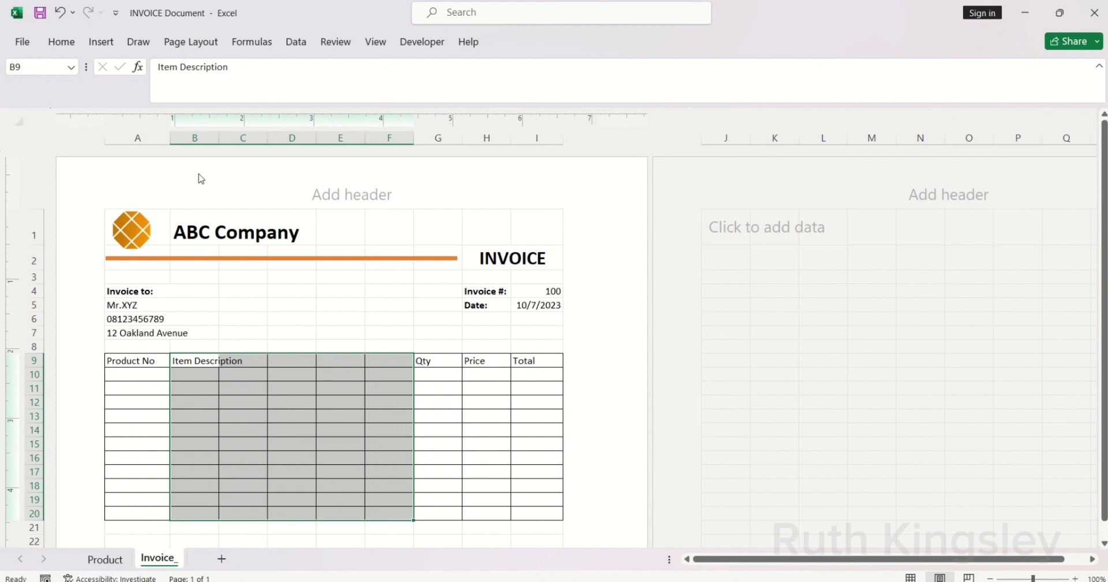
Step: Merge Across B9:F20 so each description row spans columns B to F
left_click(65, 52)
left_click(497, 93)
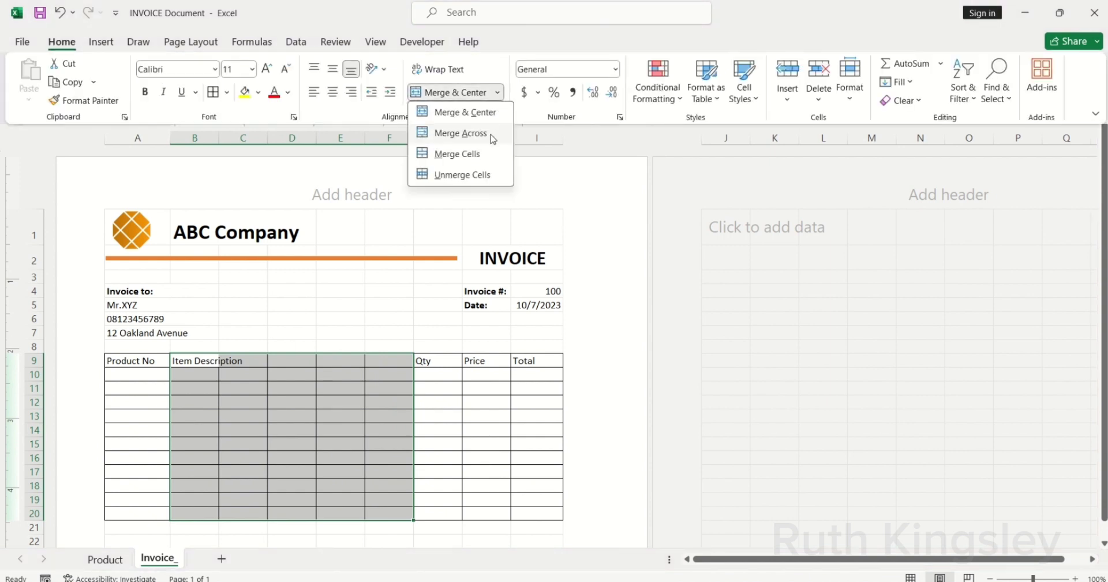
left_click(490, 137)
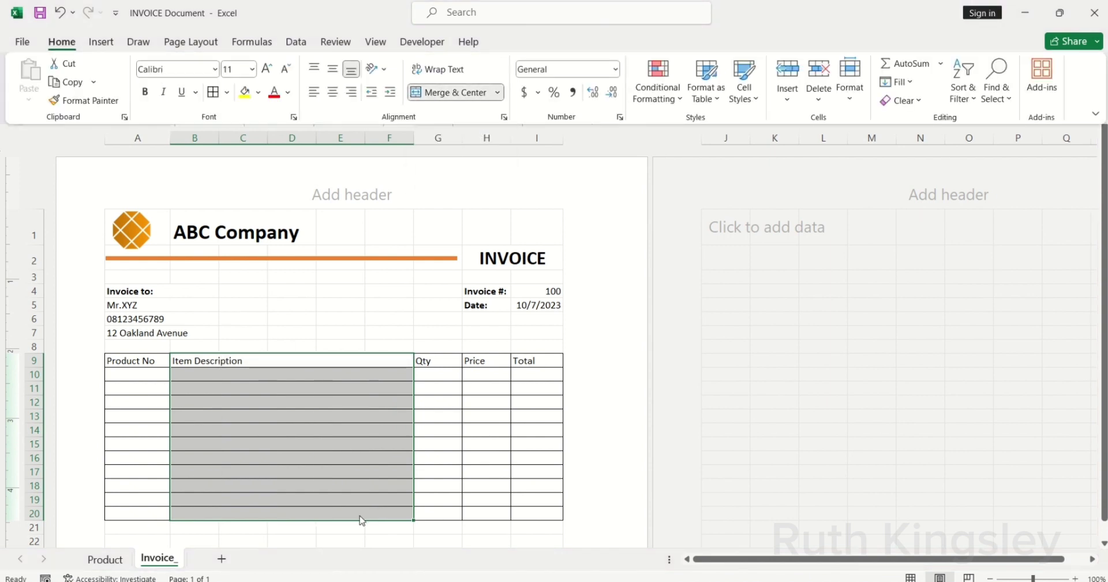
Step: Select the whole product table and make header row 9 slightly taller
left_click(135, 386)
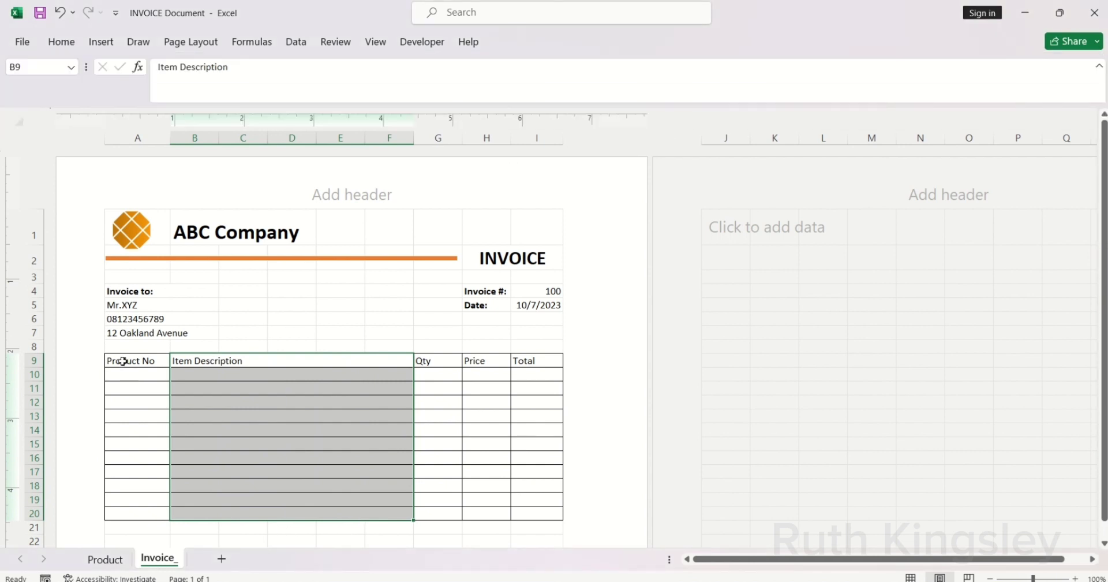
left_click_drag(125, 363, 527, 514)
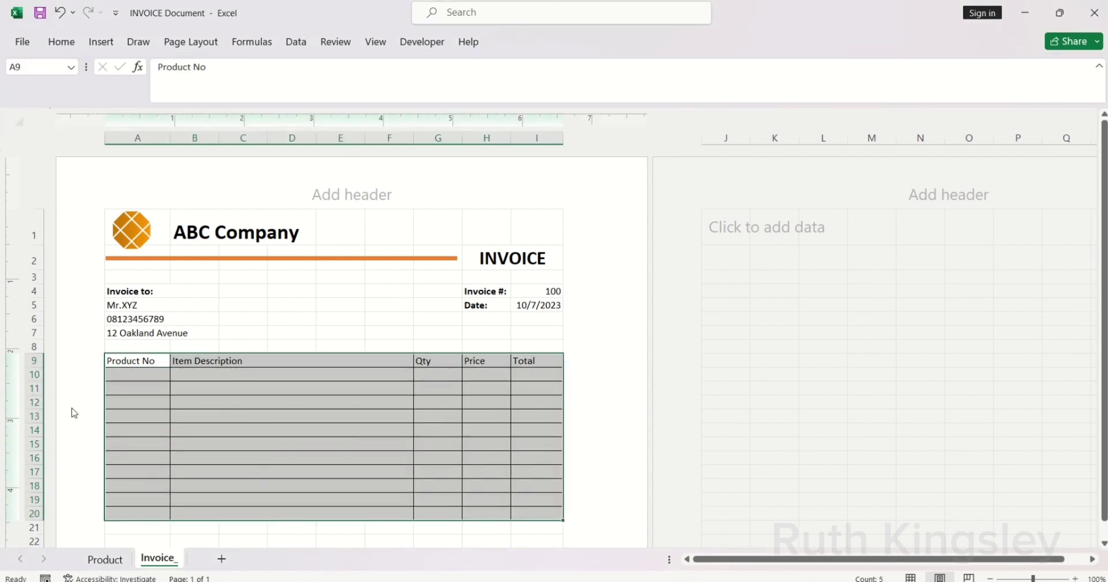
left_click_drag(37, 366, 38, 368)
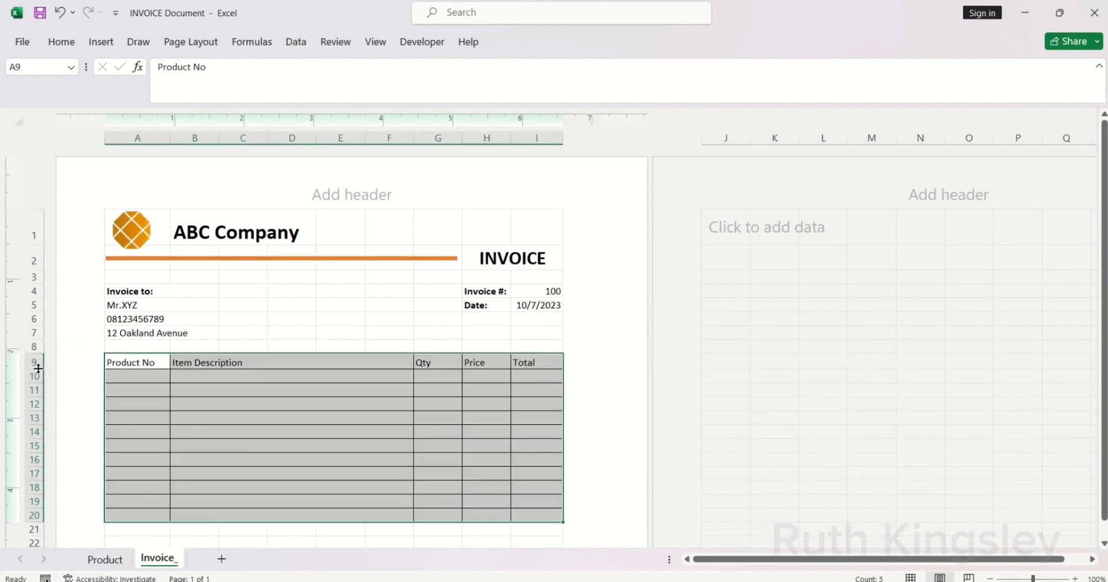
Step: Center the contents of the product table
left_click(65, 51)
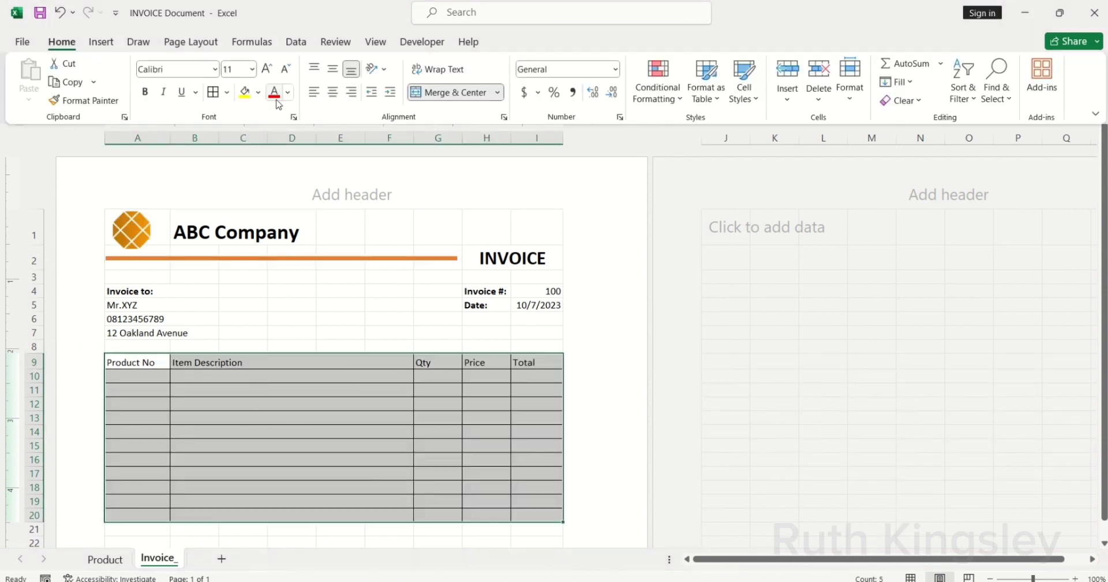
left_click(332, 93)
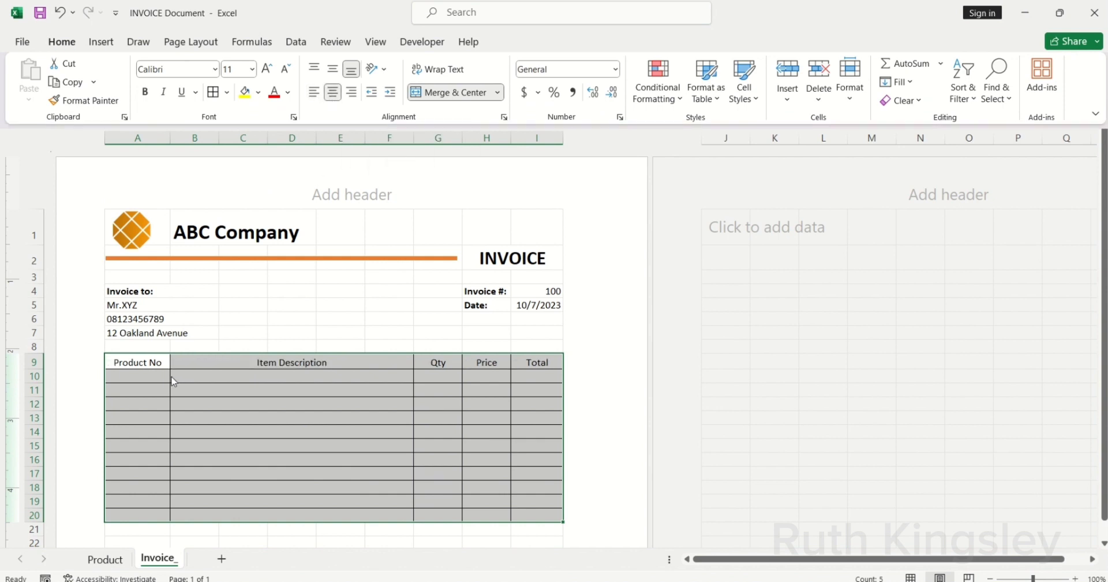
left_click(149, 377)
Step: Give header row A9:I9 a dark blue-gray fill with white font
left_click_drag(124, 364, 536, 363)
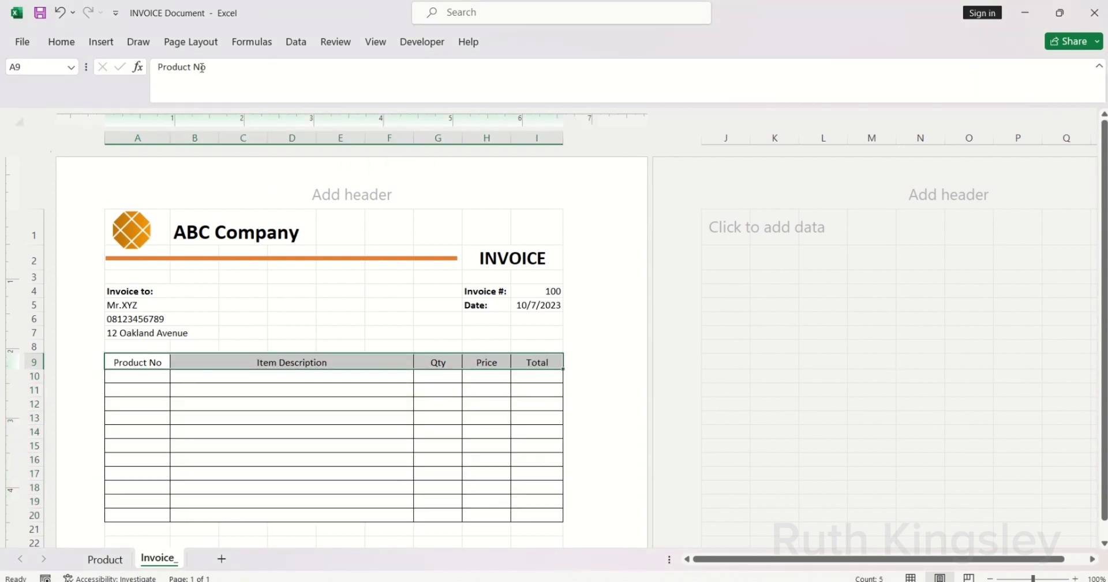
left_click(60, 50)
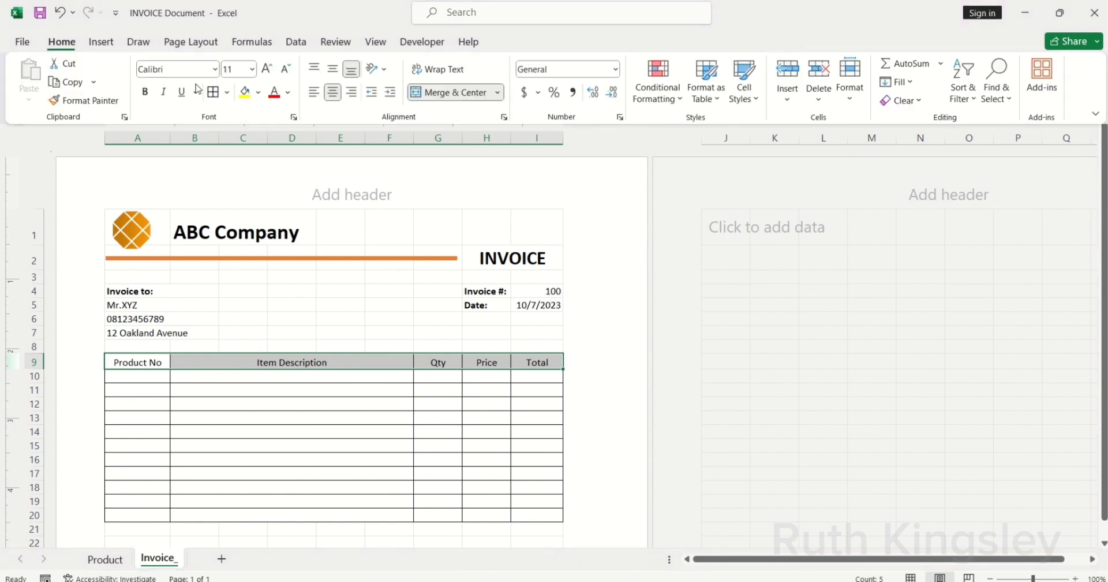
left_click(257, 96)
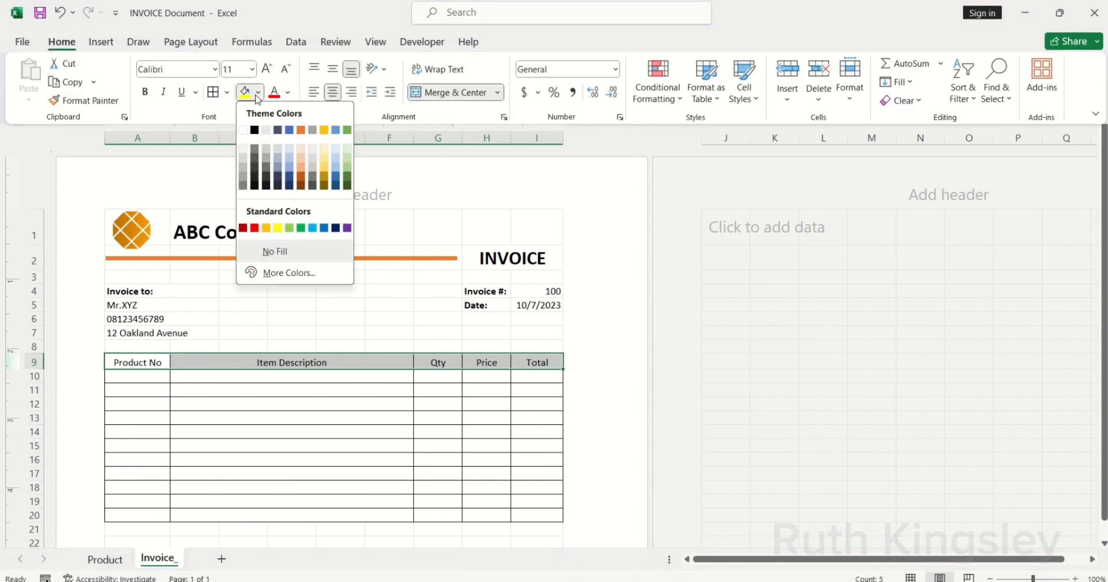
left_click(278, 130)
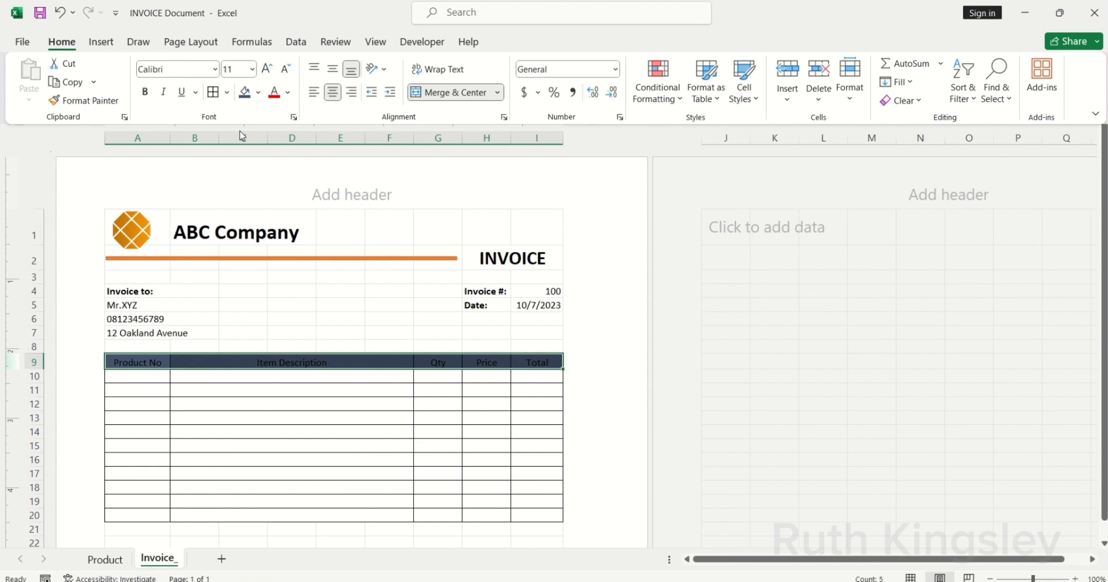
left_click(289, 98)
left_click(276, 152)
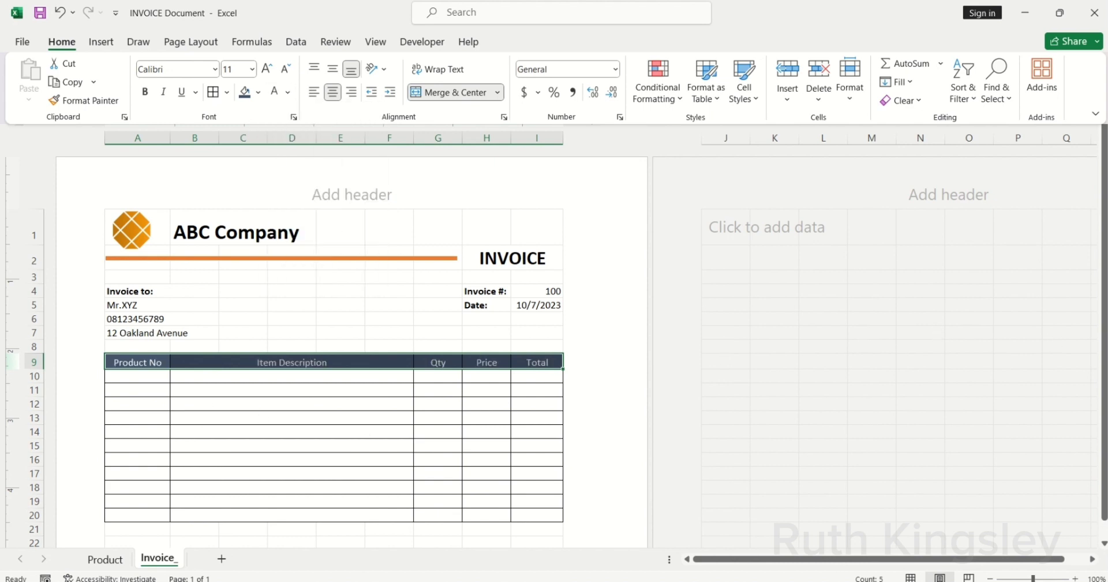
left_click_drag(1103, 337, 1103, 341)
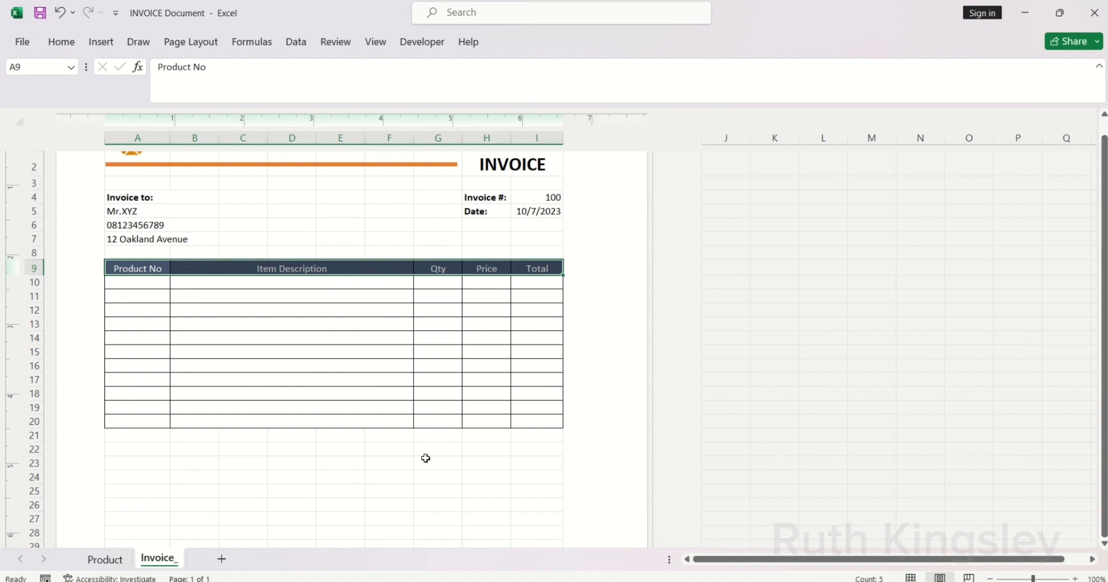
left_click(390, 461)
Step: Enter the labels Subtotal, Discount and Total in H21:H23 below the table
left_click_drag(473, 435, 520, 460)
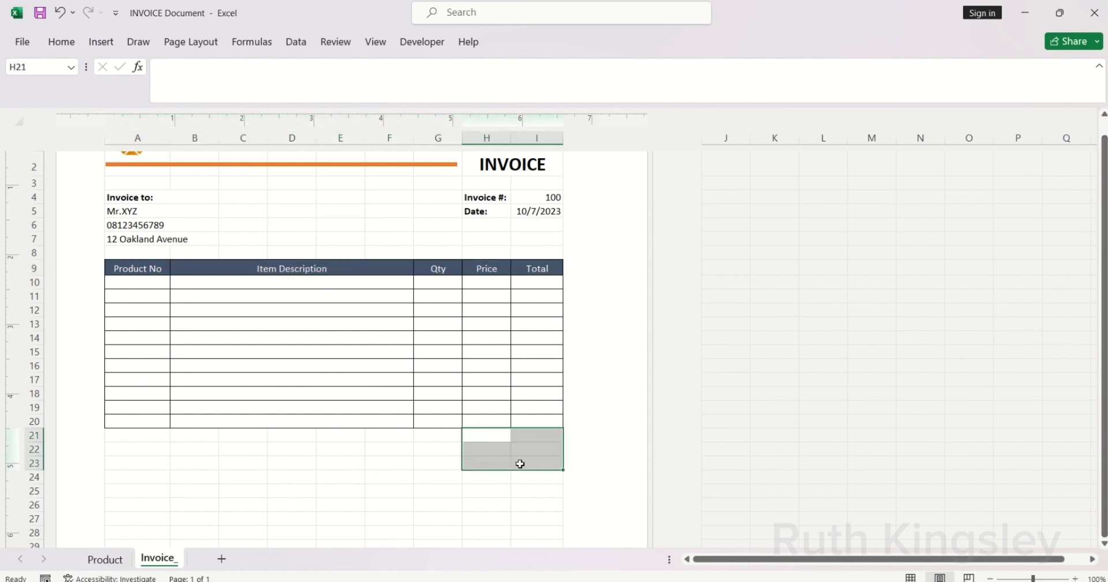
left_click(62, 42)
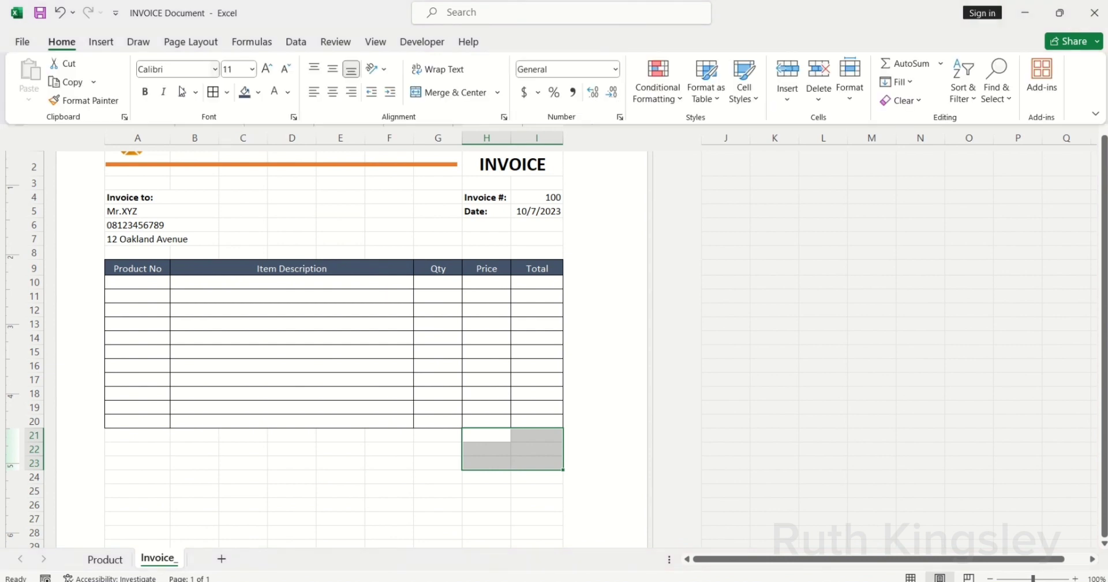
left_click(481, 434)
left_click(476, 434)
type("Su")
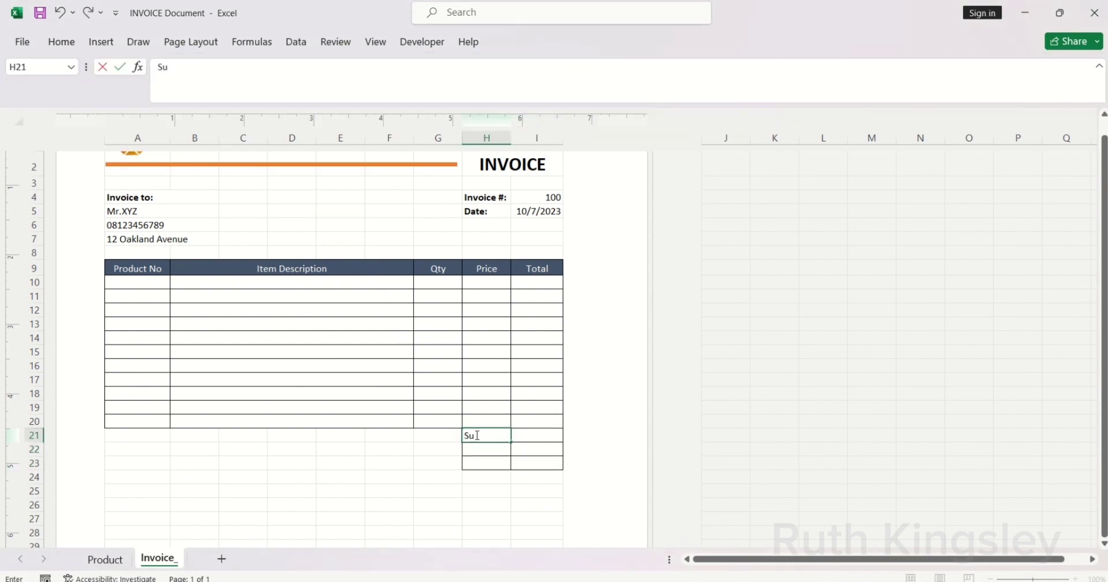
type("btotal")
key("Return")
type("Di")
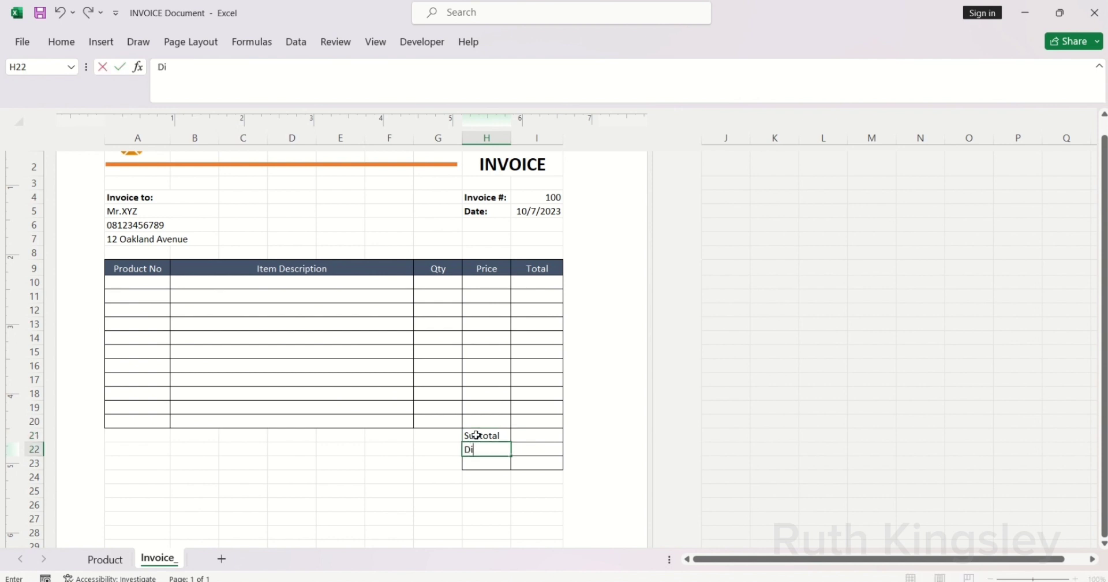
type("scount")
key("Return")
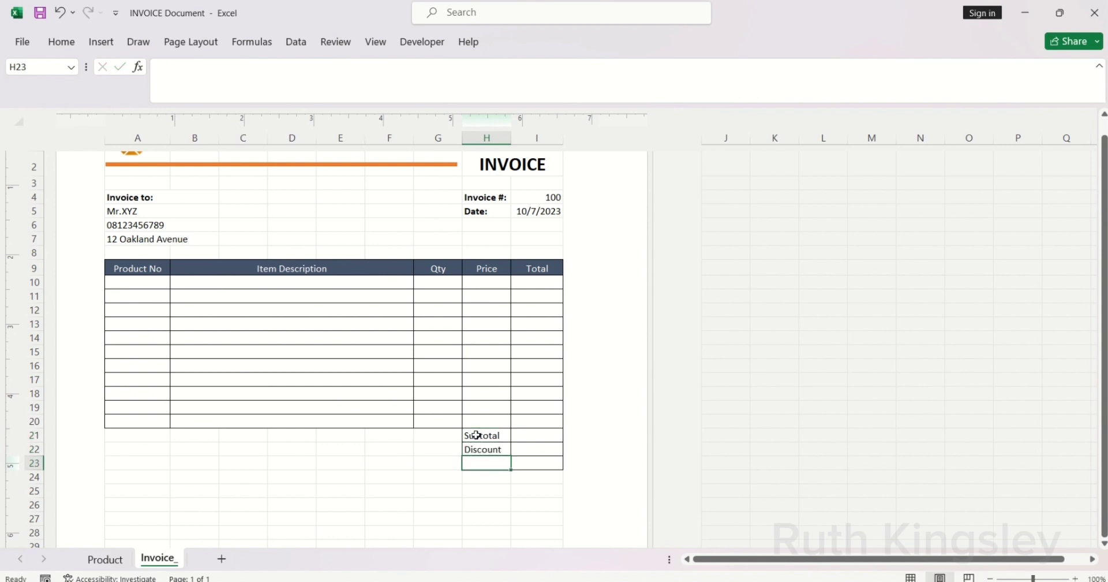
type("Total")
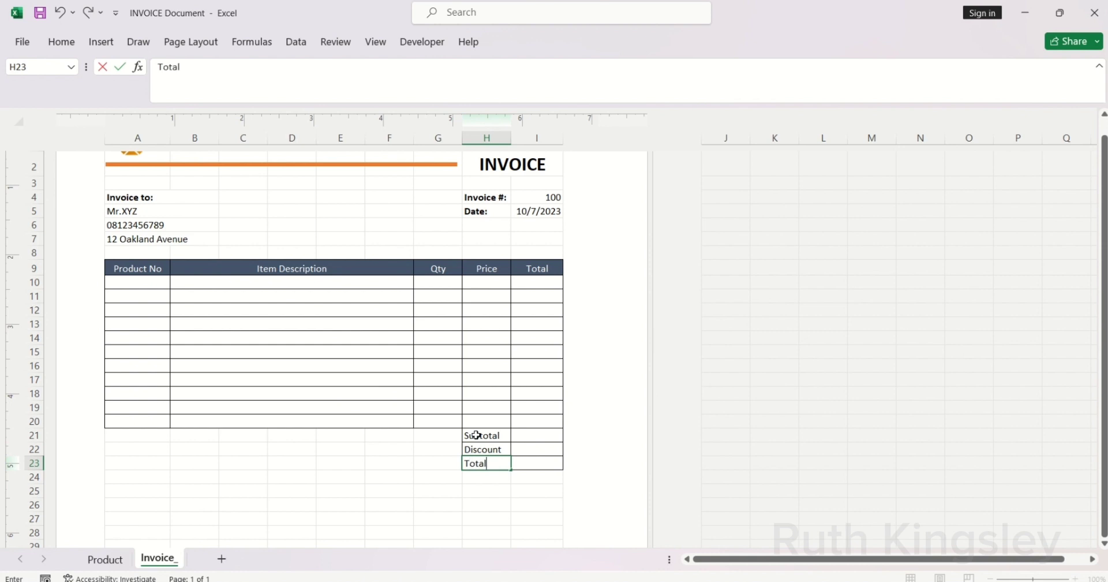
key("Return")
Step: Make the Subtotal, Discount and Total labels bold on an orange fill
left_click_drag(478, 434, 481, 462)
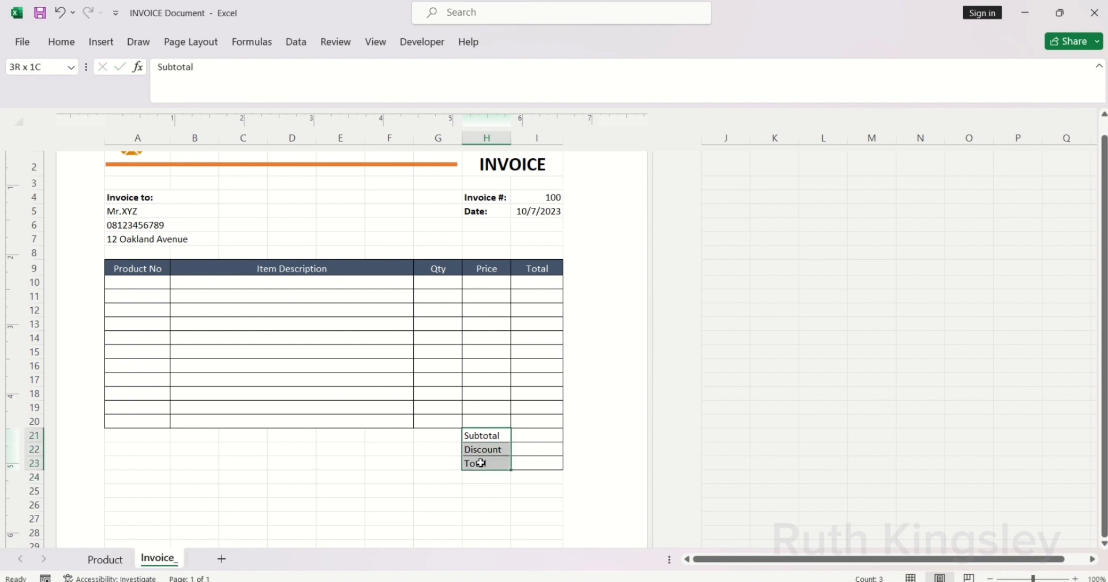
left_click(59, 42)
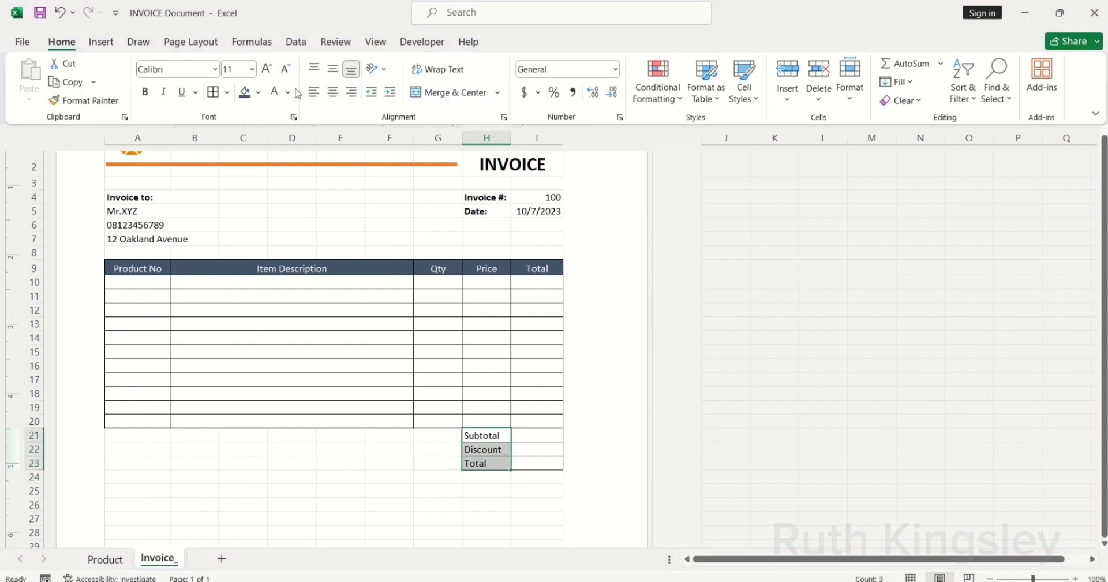
left_click(258, 92)
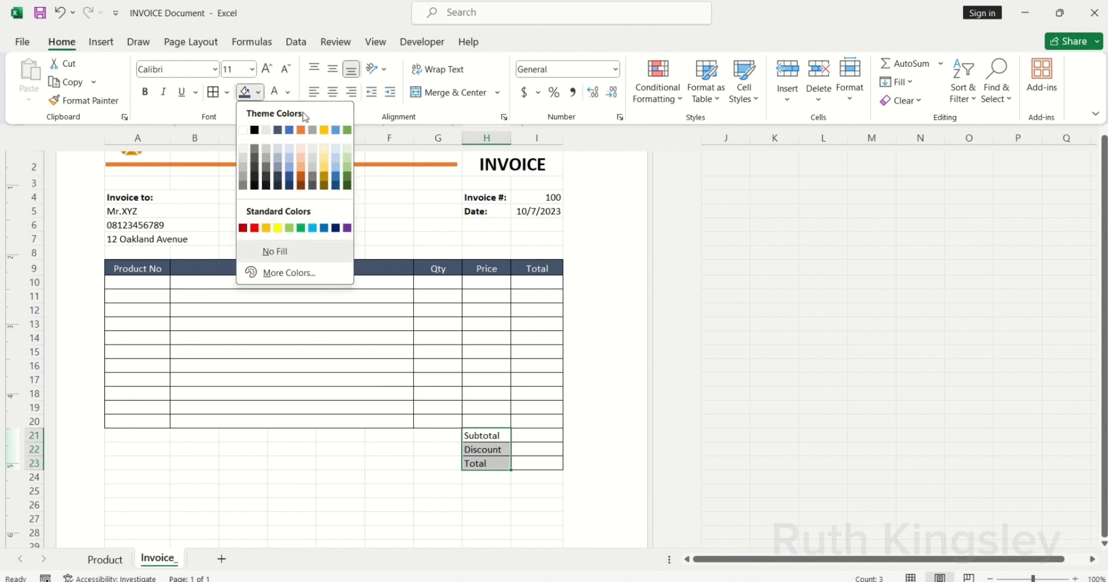
left_click(300, 131)
key("ctrl+b")
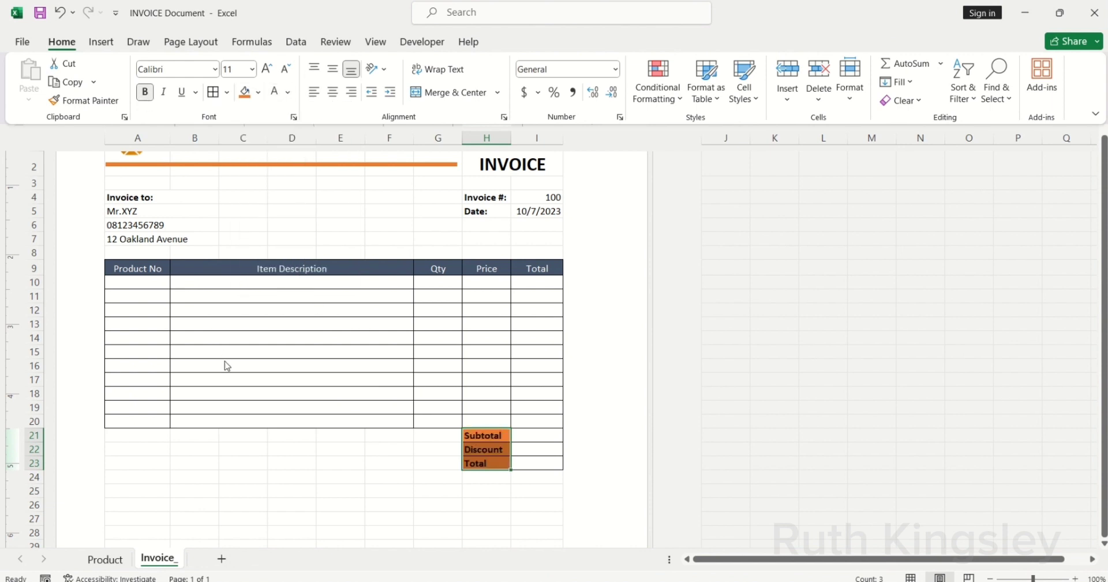
key("Escape")
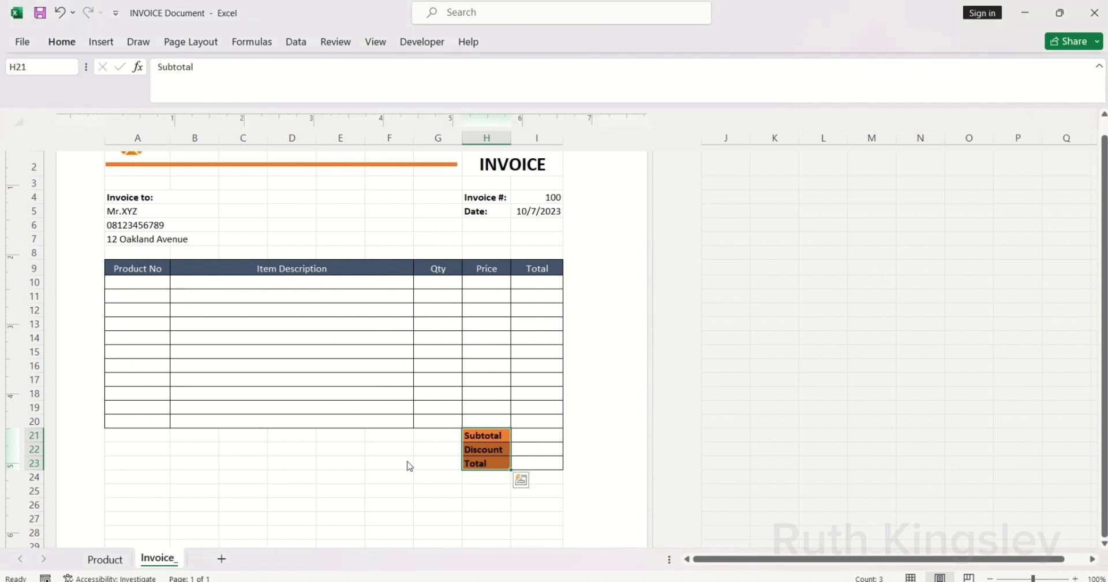
Step: Add a bold 'Payment Info:' heading in A23
scroll(1094, 543, "down", 2)
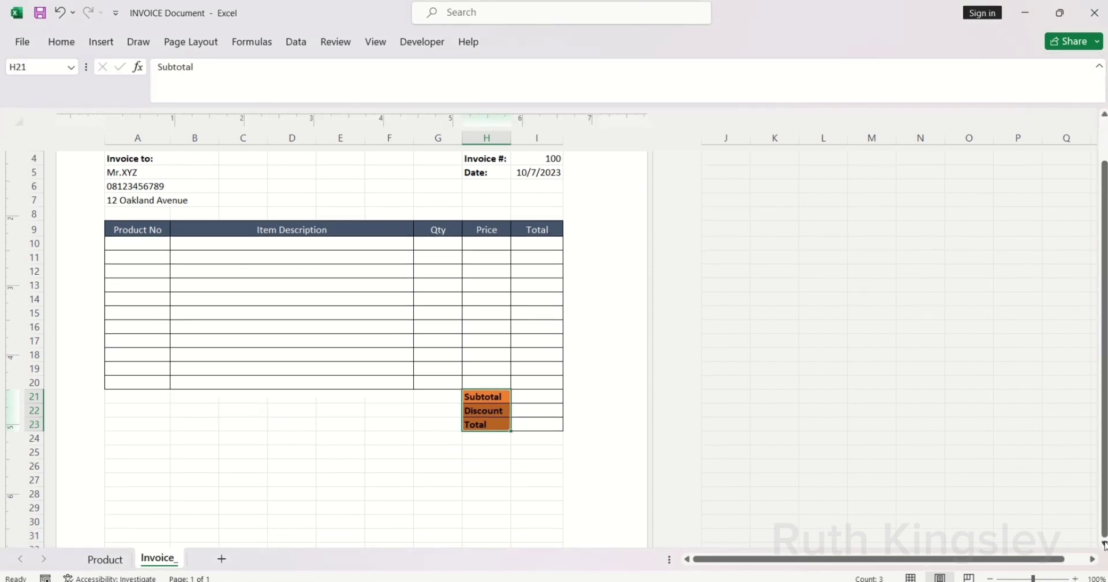
left_click(133, 398)
type("Payment Info:")
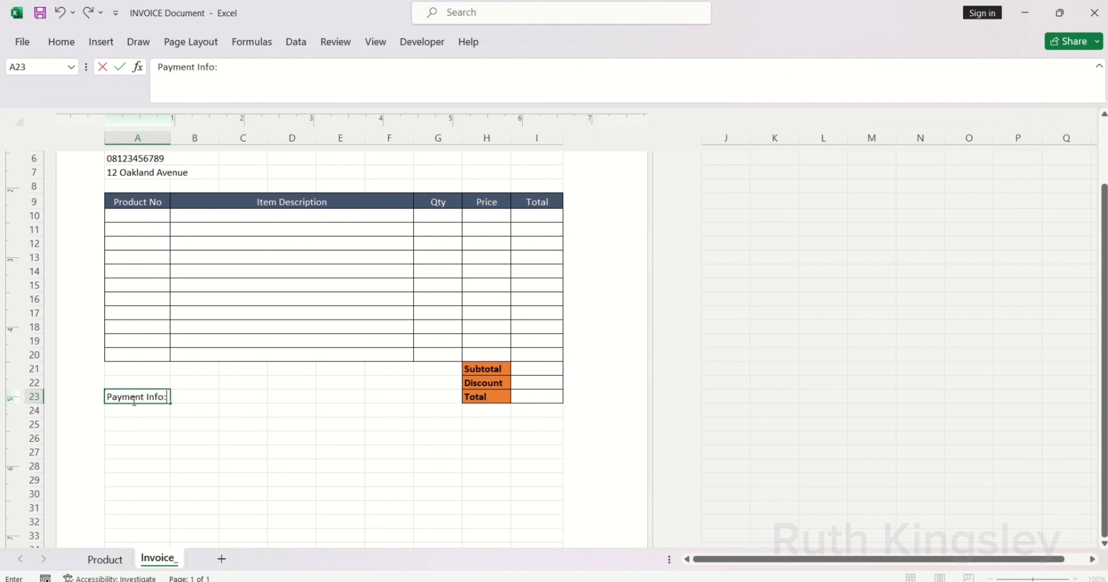
key("ctrl+Return")
key("ctrl+b")
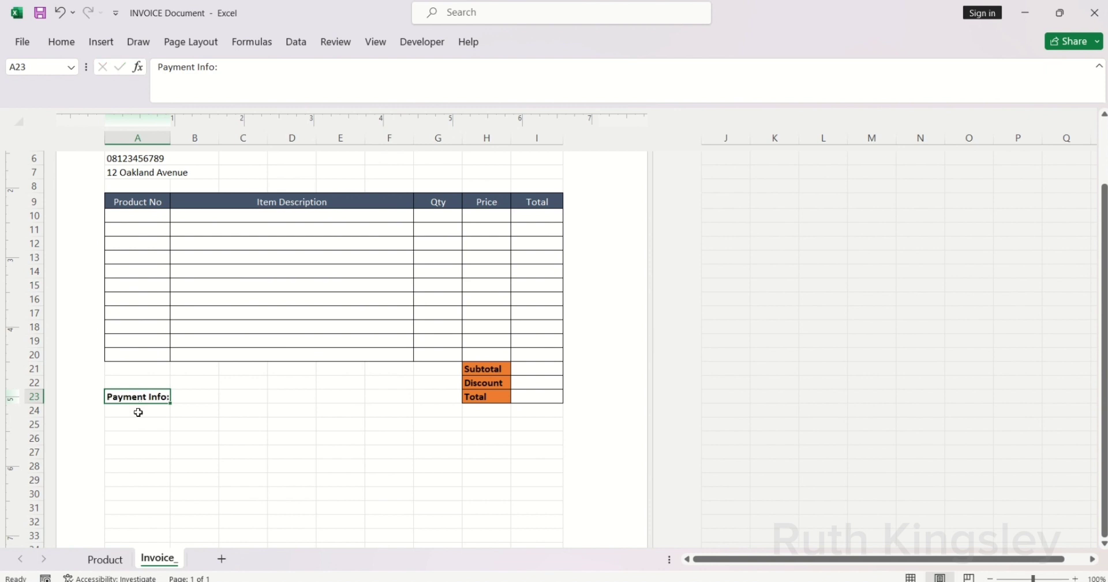
Step: List the account number, 'A/C Name: ABC Company', 'Bank Details: Your Bank Name', then begin Terms & Conditions
left_click(138, 412)
type("AC")
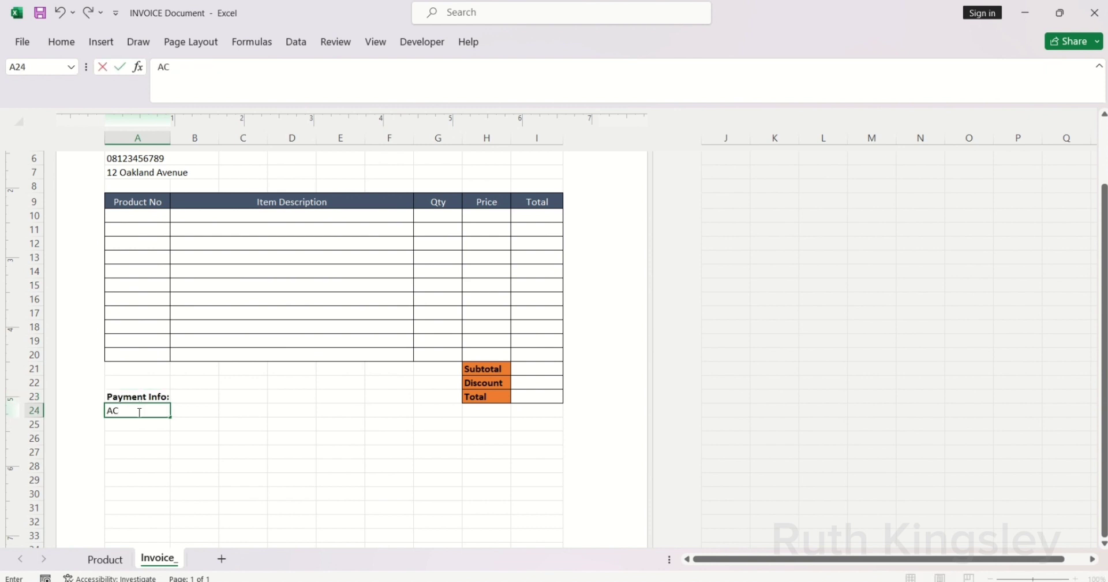
type("count #: 123456789")
key("Return")
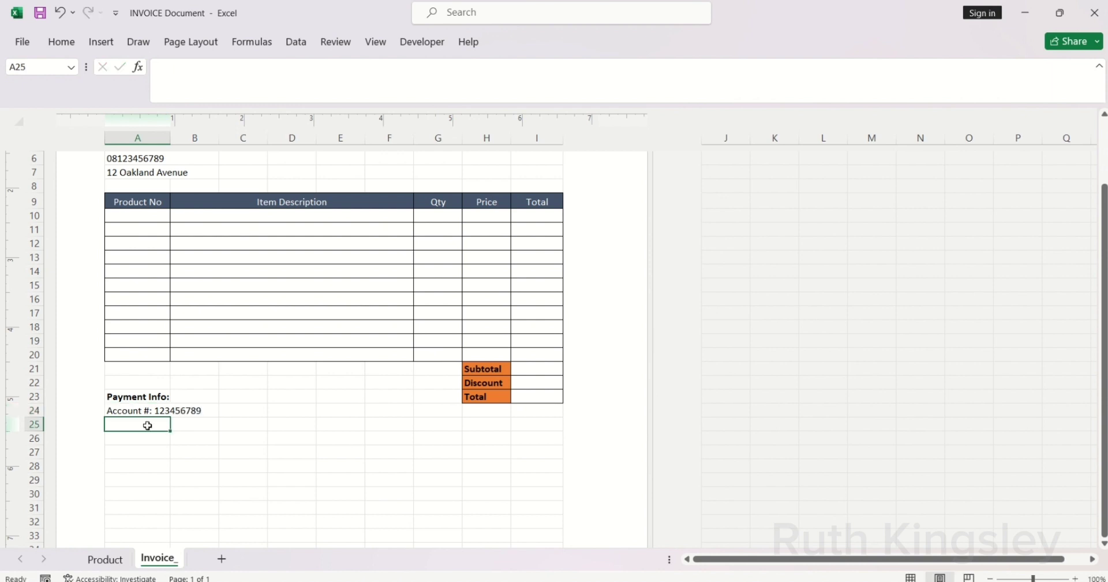
type("A/C Name:")
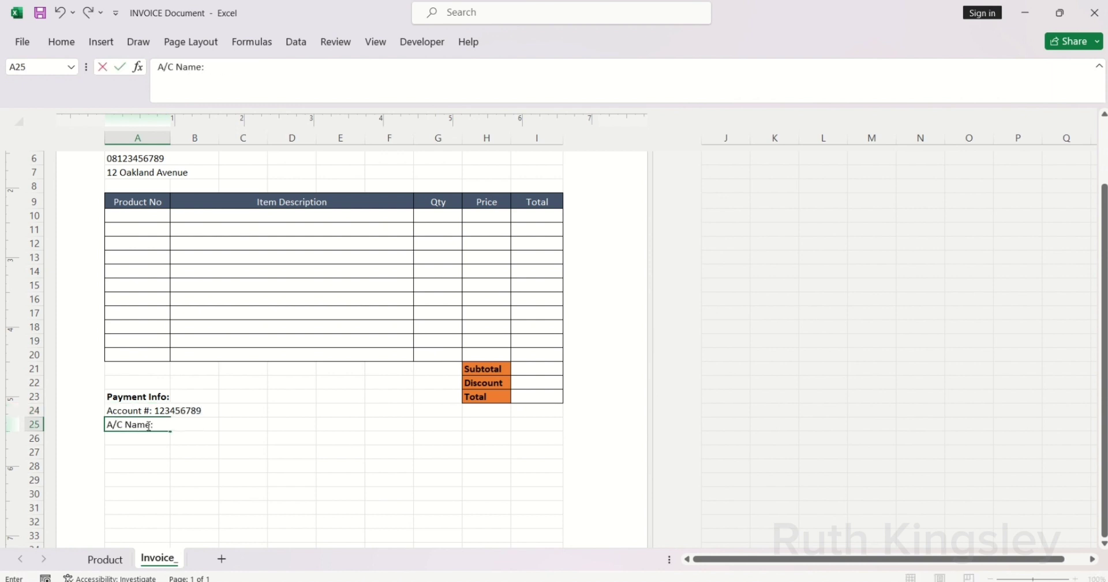
type(" ABC Company")
key("Return")
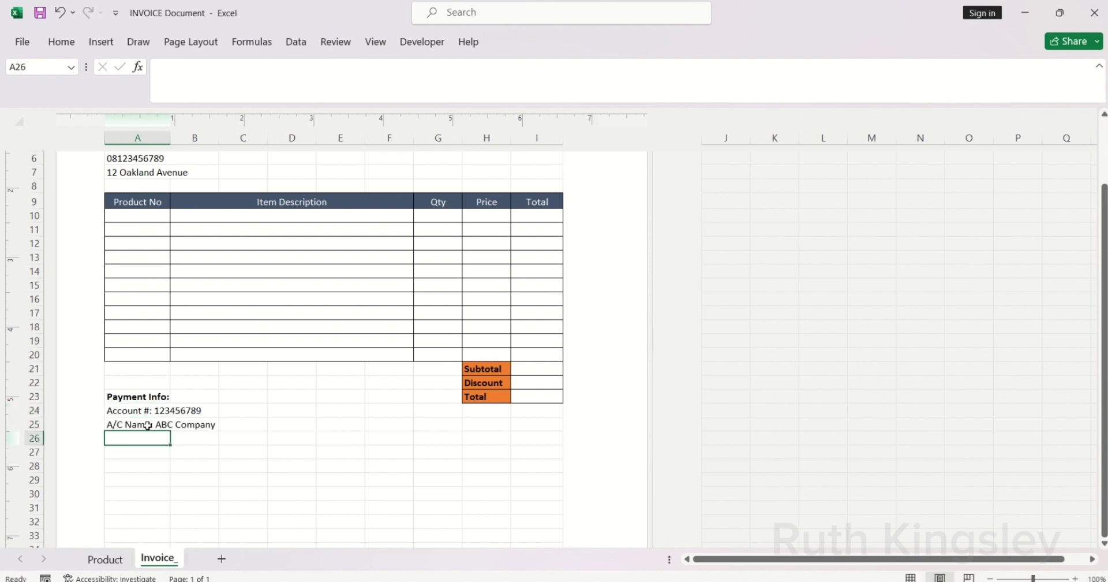
type("Bank Deta")
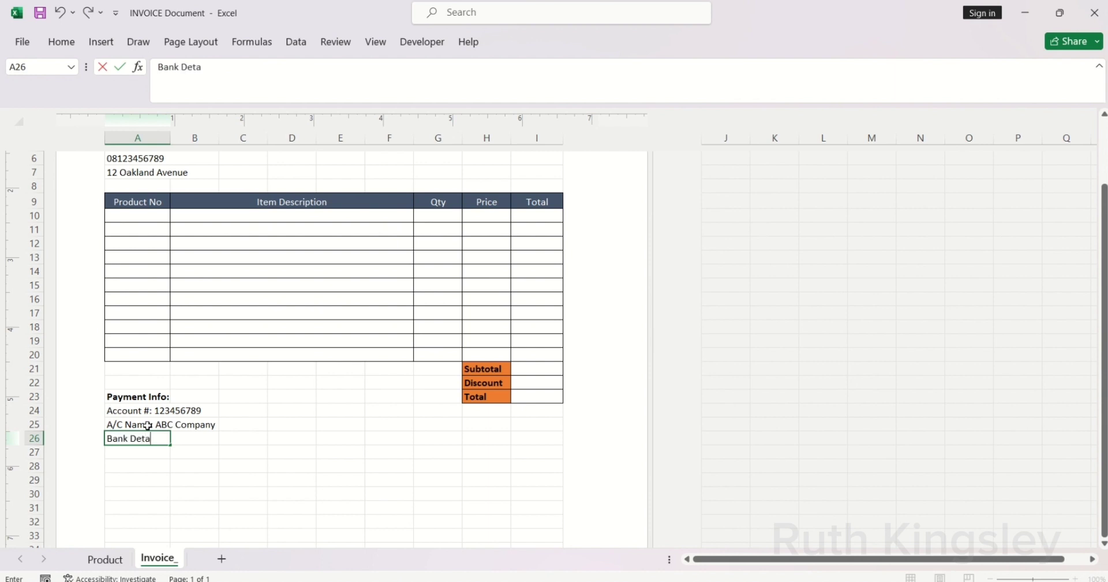
type("ils: Your Bank Nam")
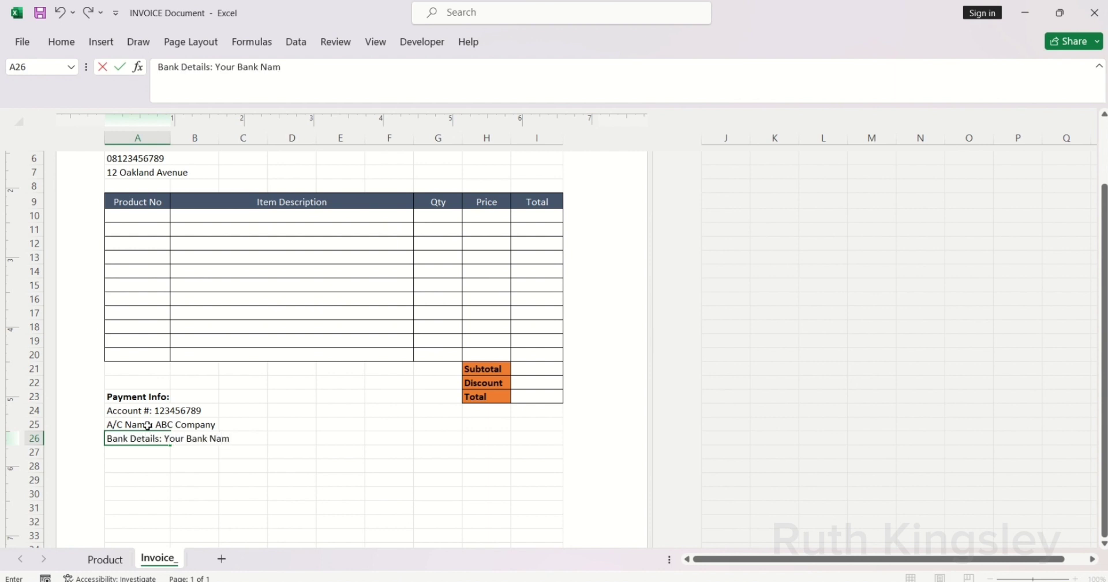
type("e")
left_click(300, 396)
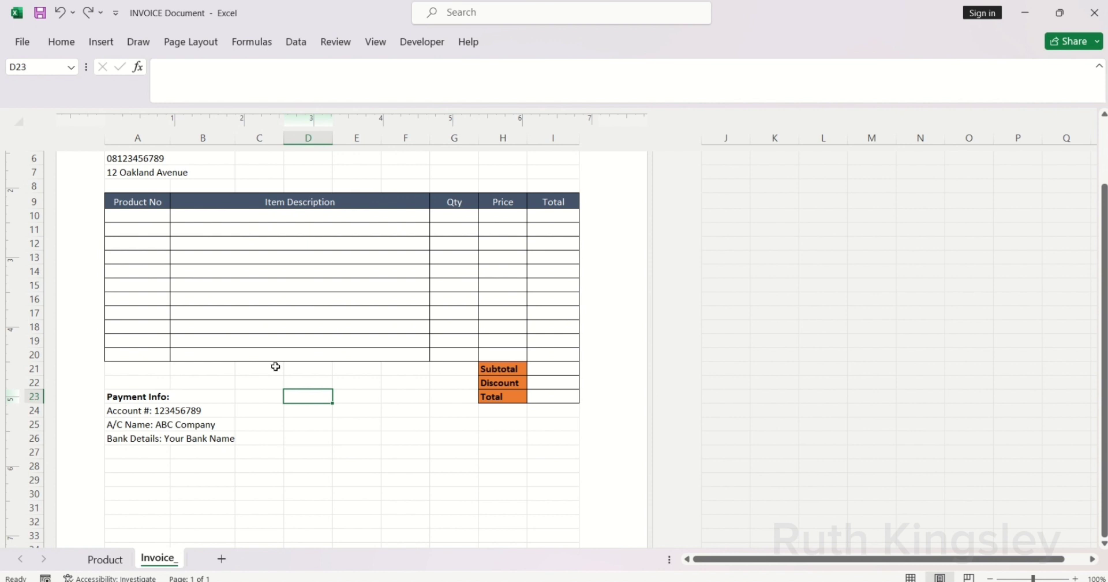
left_click(147, 468)
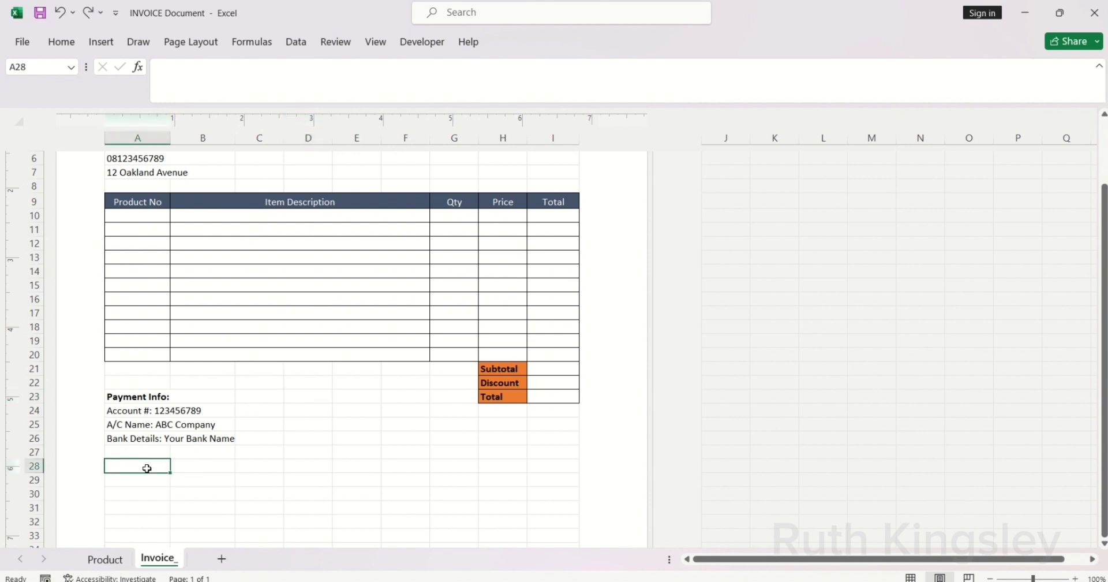
type("Terms")
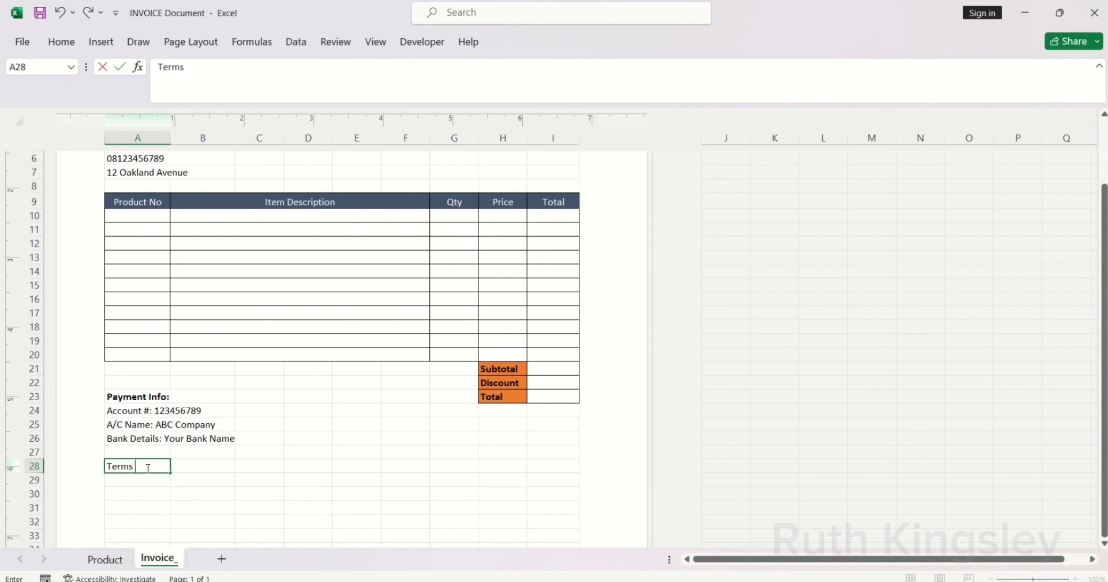
type(" & Conditions")
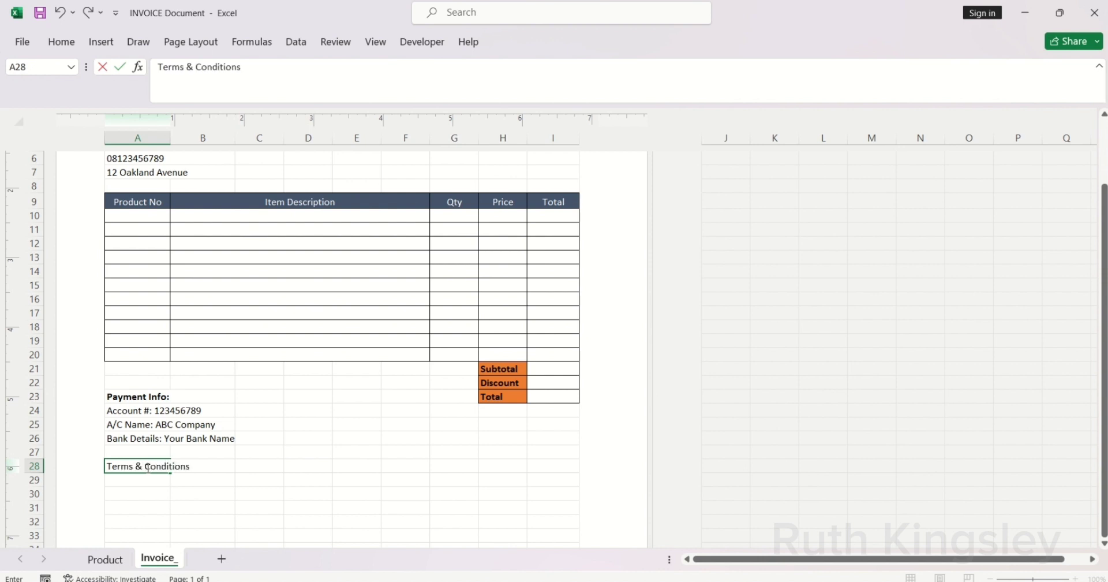
Step: Make 'Terms & Conditions' a bold heading in A28
key("ctrl+Return")
key("ctrl+b")
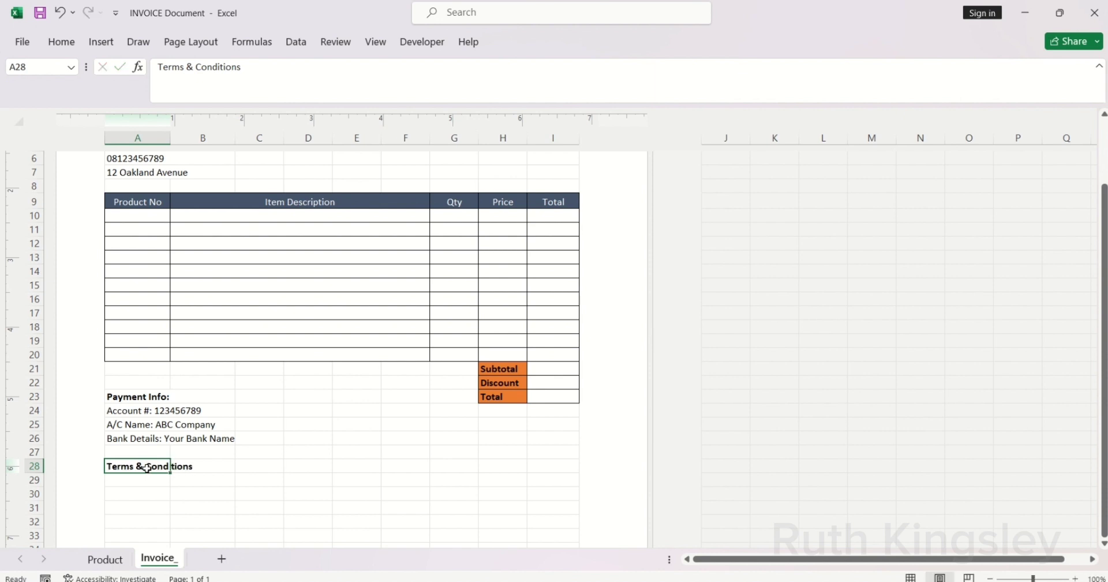
key("Return")
Step: Add 'Payment due within 10 days of invoice' and 'Thank you for your patronage' below it
type("Pay")
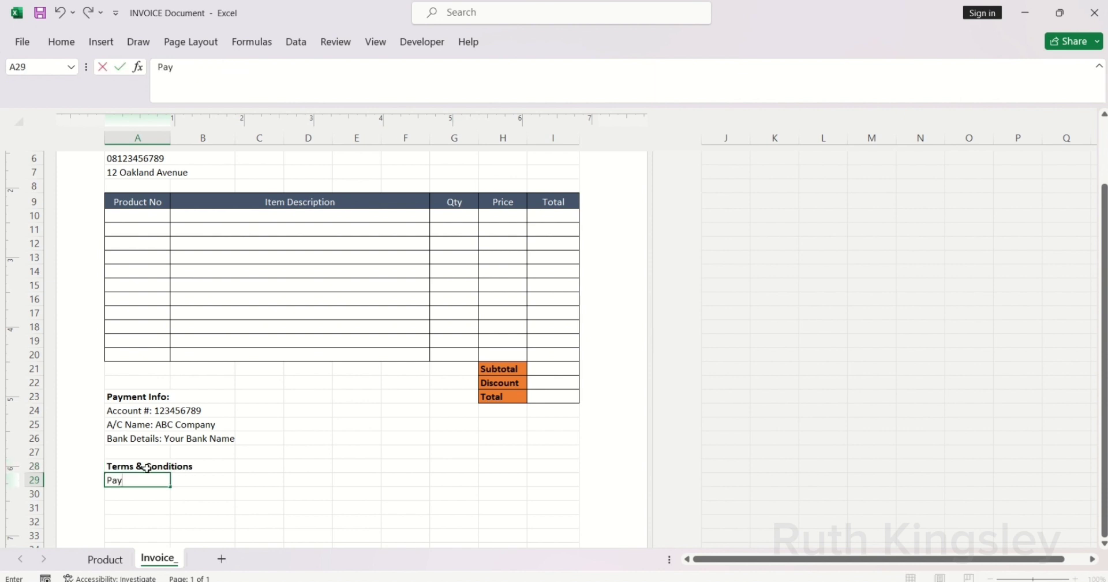
type("ment due wi")
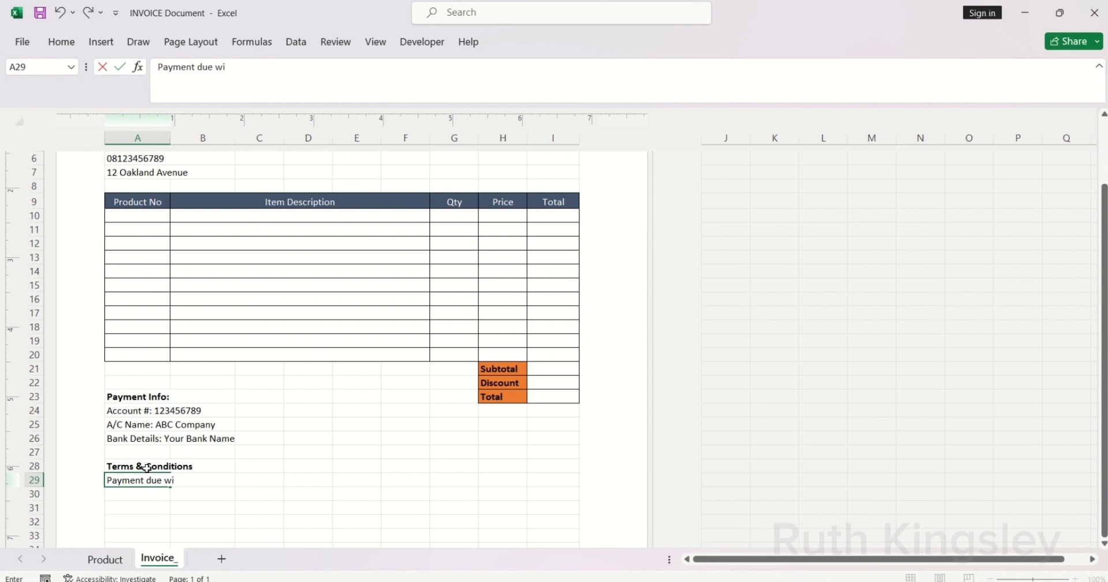
type("thin 10 days ")
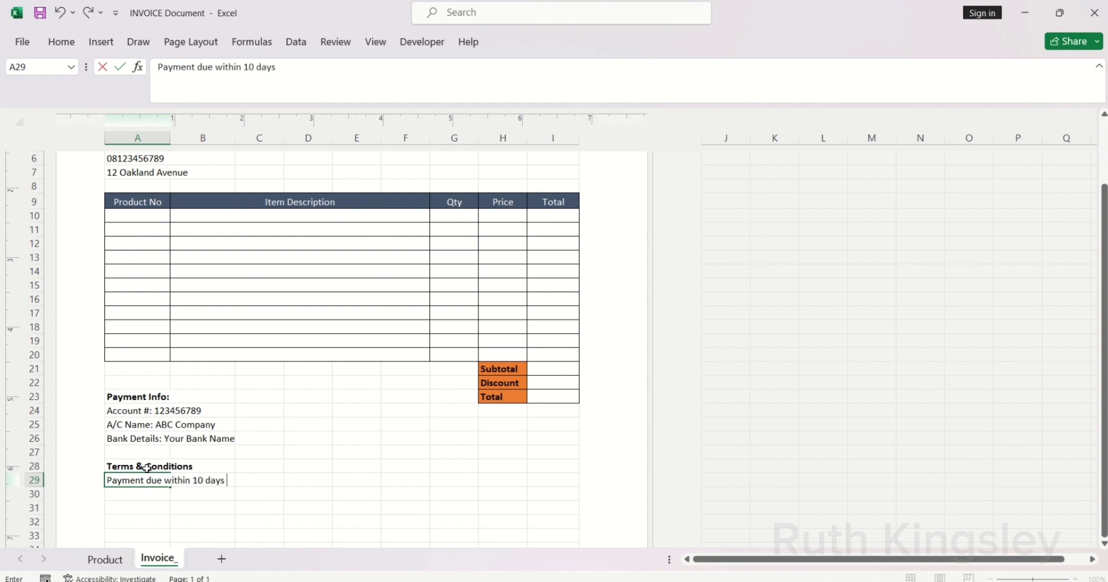
type("of invoice")
key("Return")
key("Return")
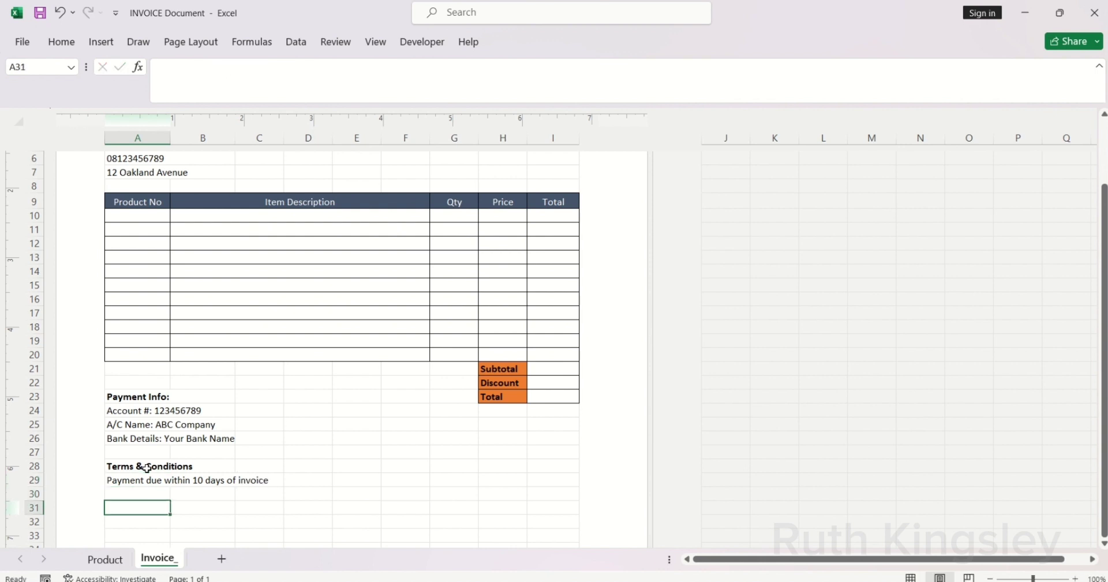
type("Thank you")
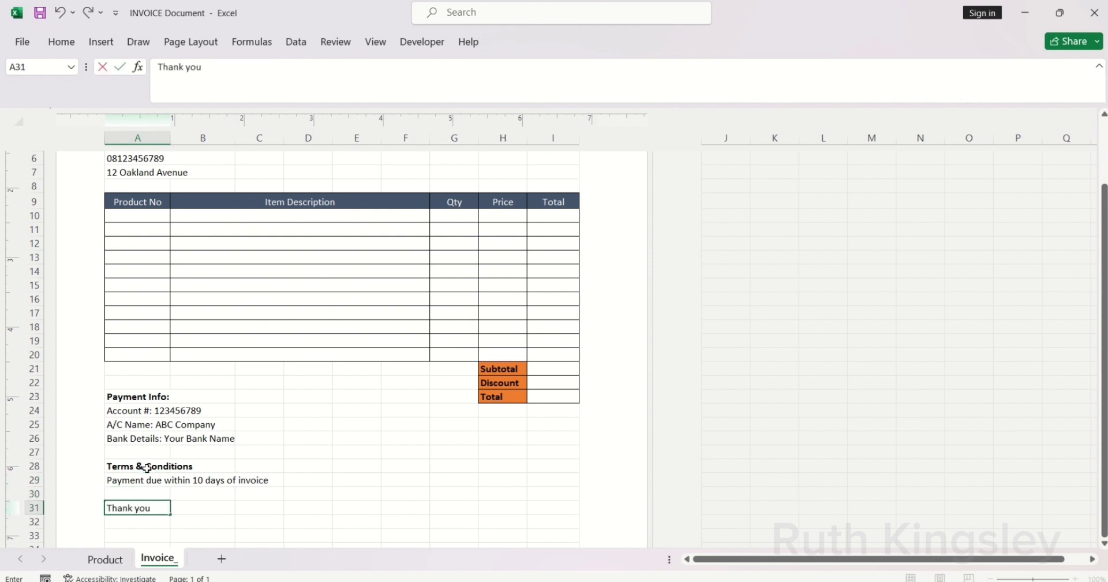
type(" for your patronage")
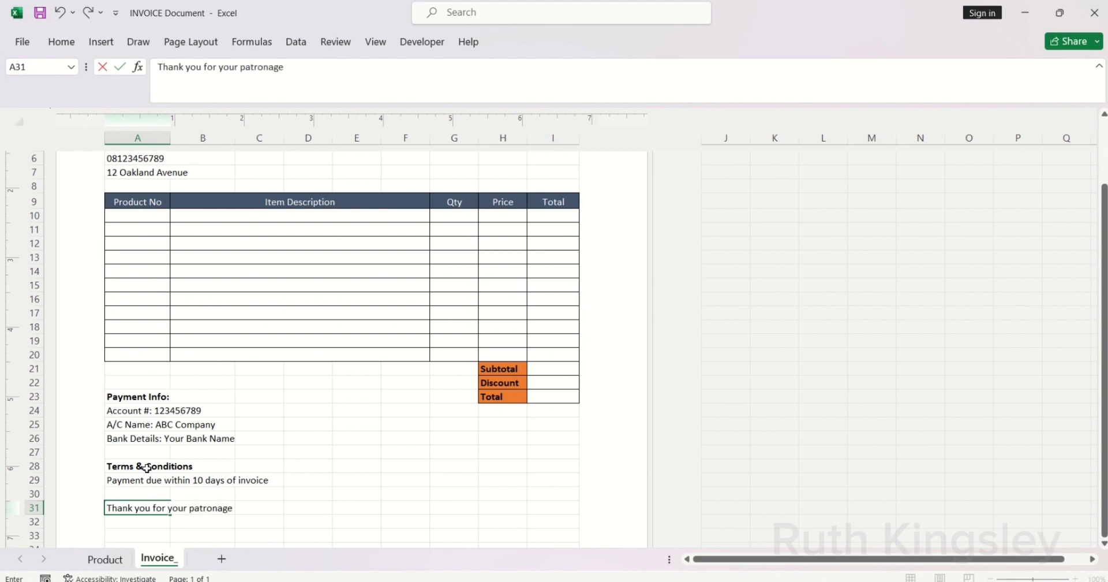
key("ctrl+Return")
type("Authorised Sign")
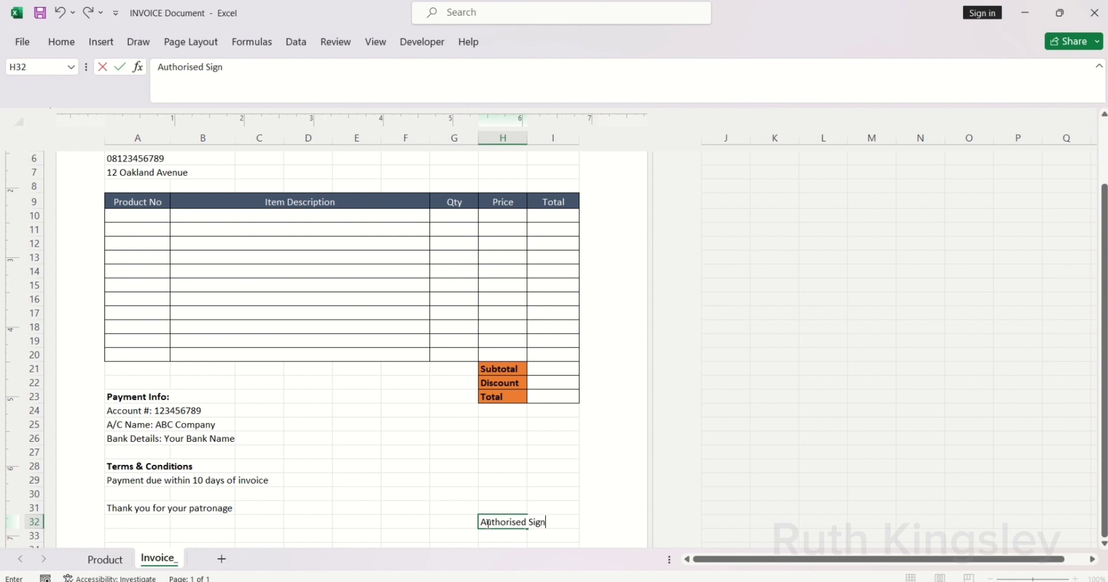
Step: Enter 'Authorised Sign' in H32, merge H32:I32 and center the label
key("Return")
left_click_drag(492, 522, 548, 522)
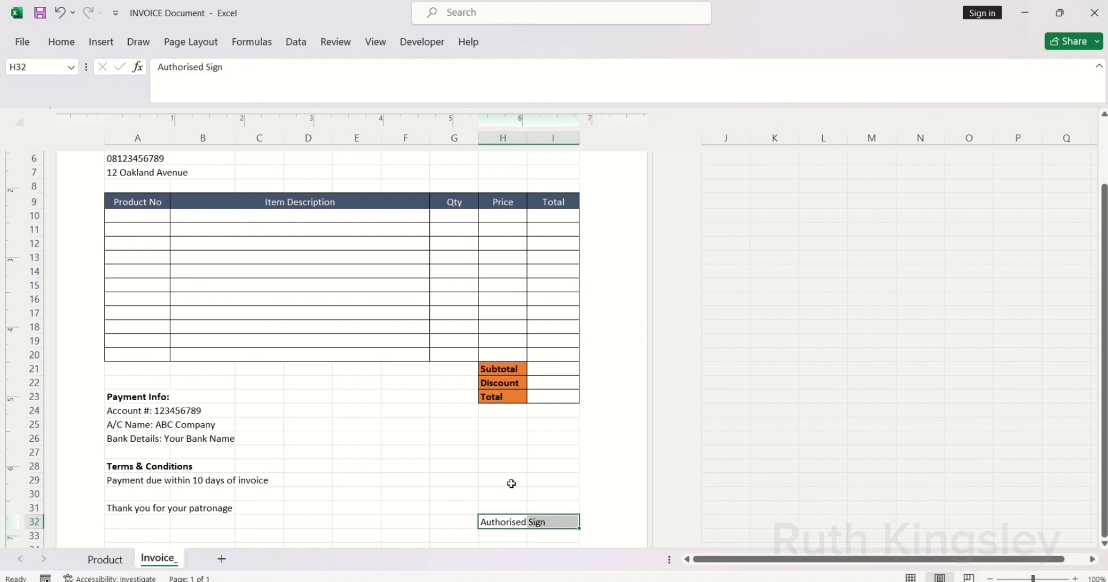
left_click(61, 45)
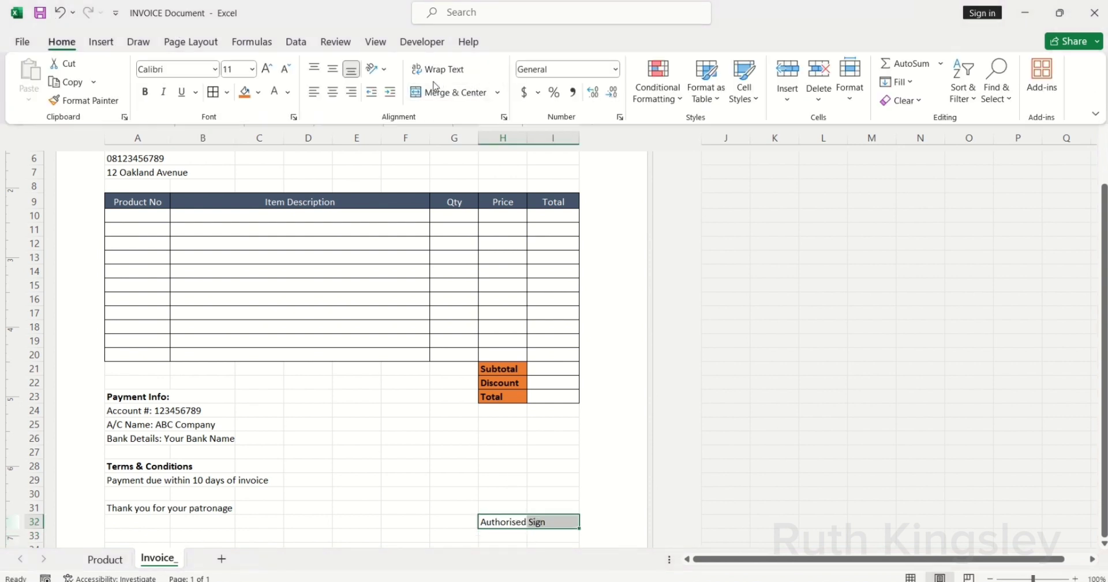
left_click(497, 92)
left_click(484, 153)
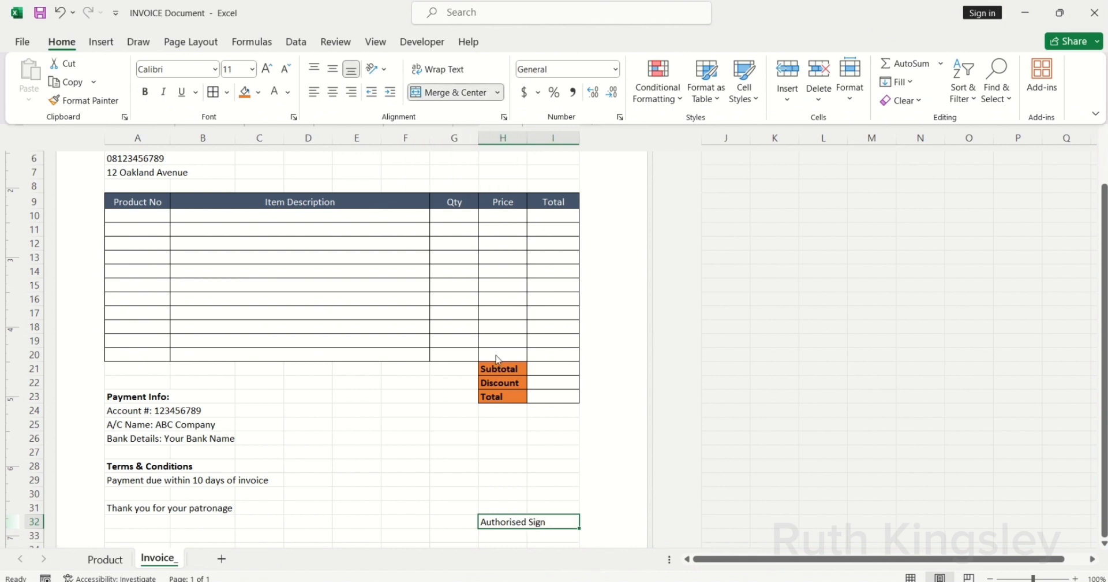
left_click(332, 92)
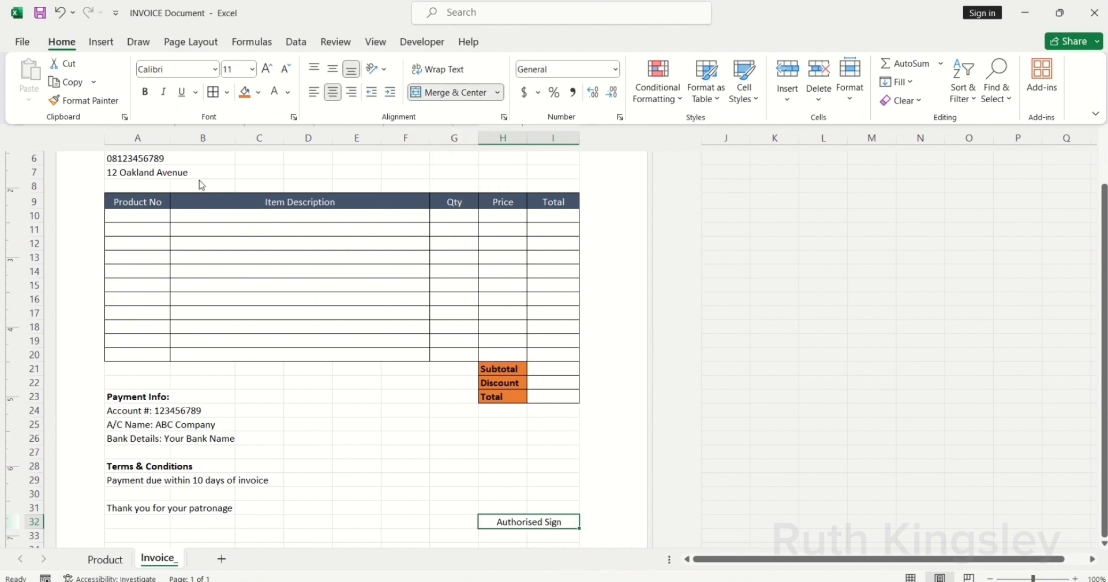
left_click(96, 48)
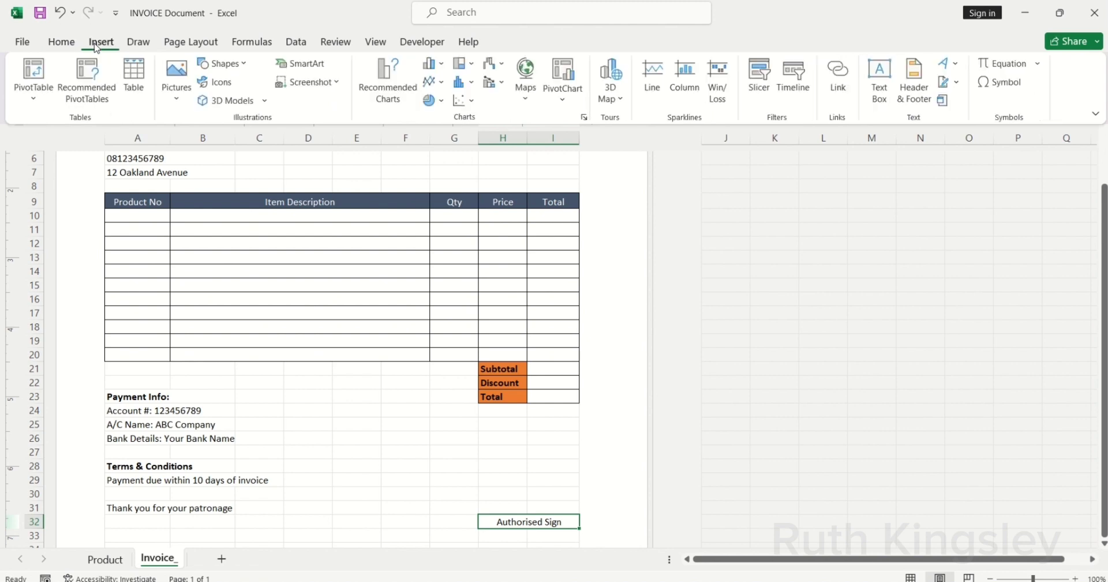
Step: Draw a straight signature line above Authorised Sign across H–I and give it a theme colour
left_click(219, 62)
left_click(221, 103)
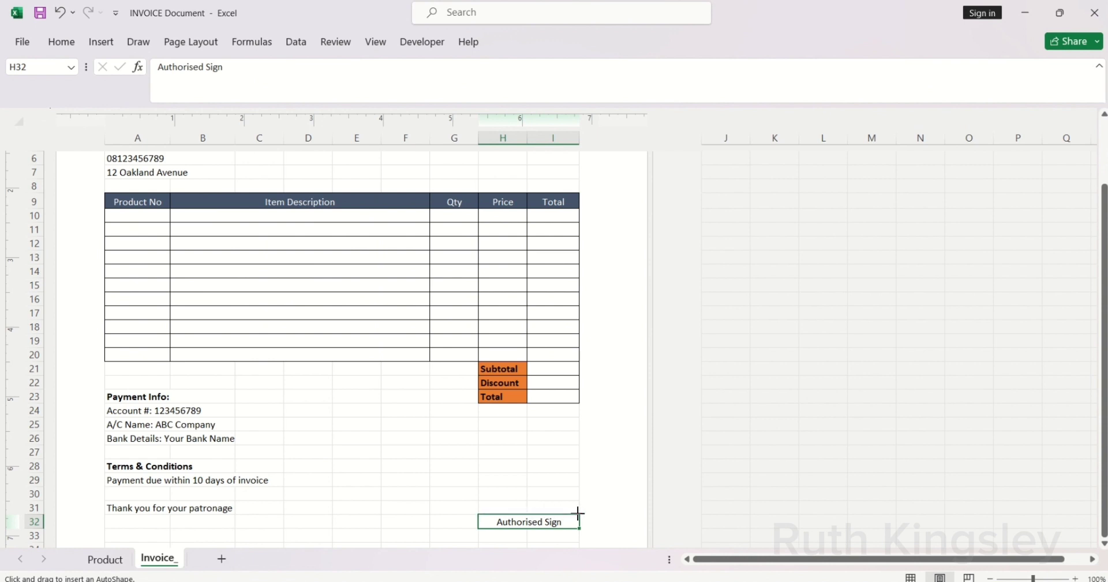
left_click_drag(579, 512, 479, 513)
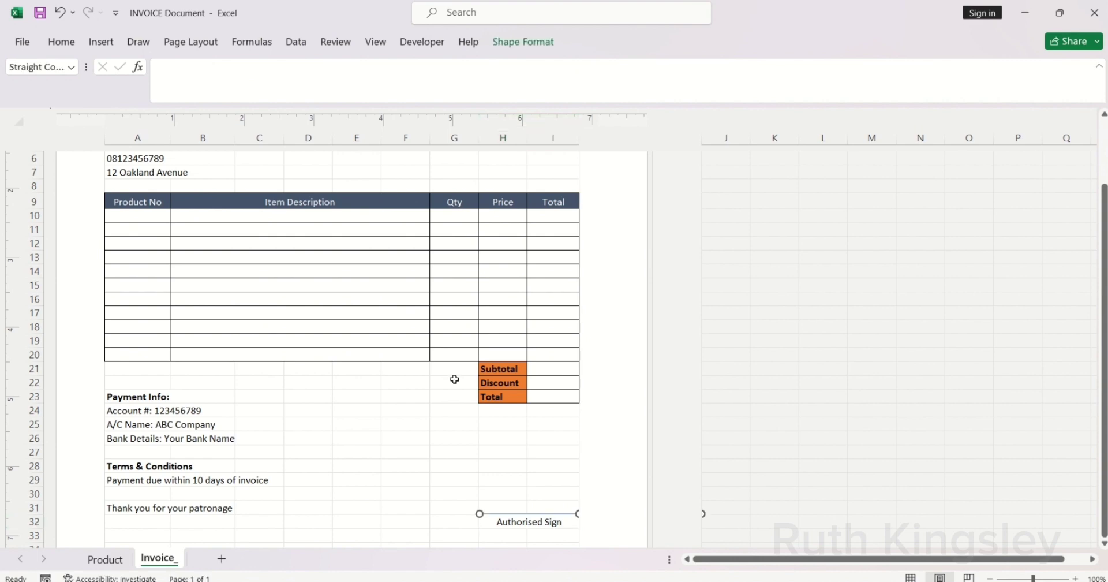
left_click(518, 45)
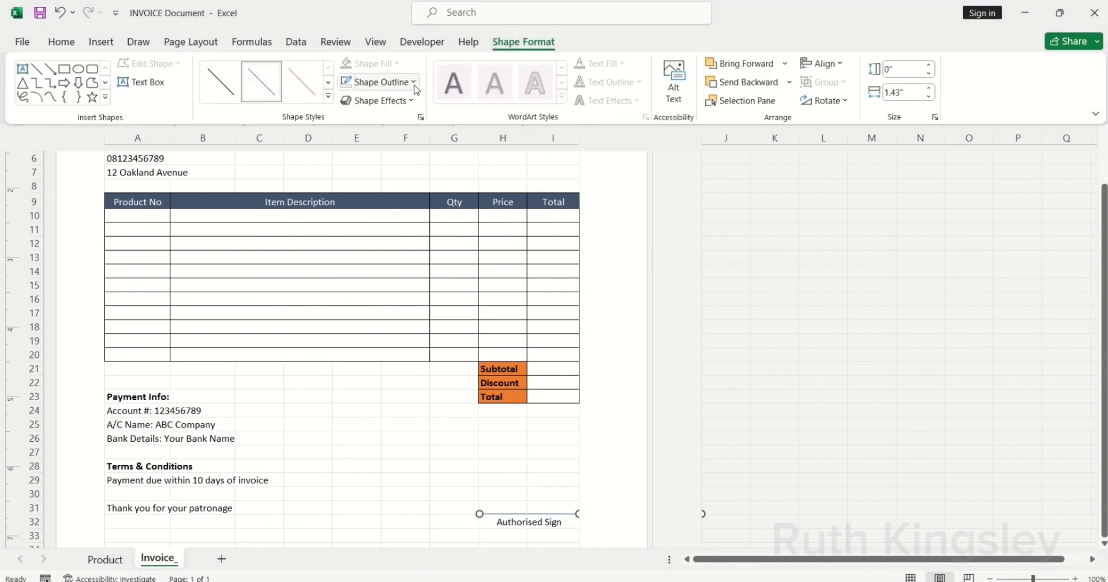
left_click(377, 81)
left_click(381, 142)
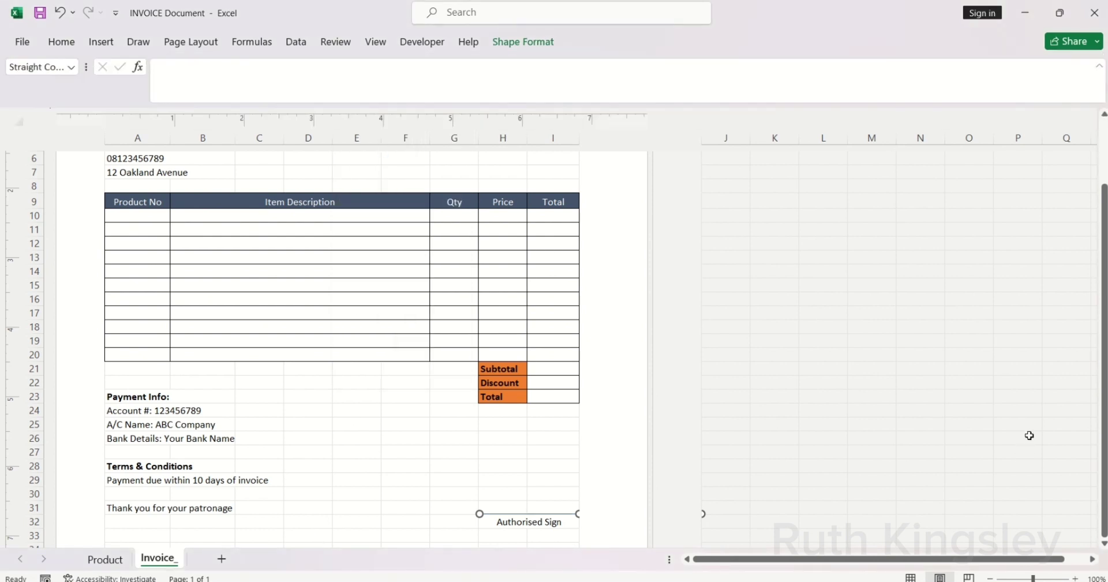
scroll(1104, 544, "down", 2)
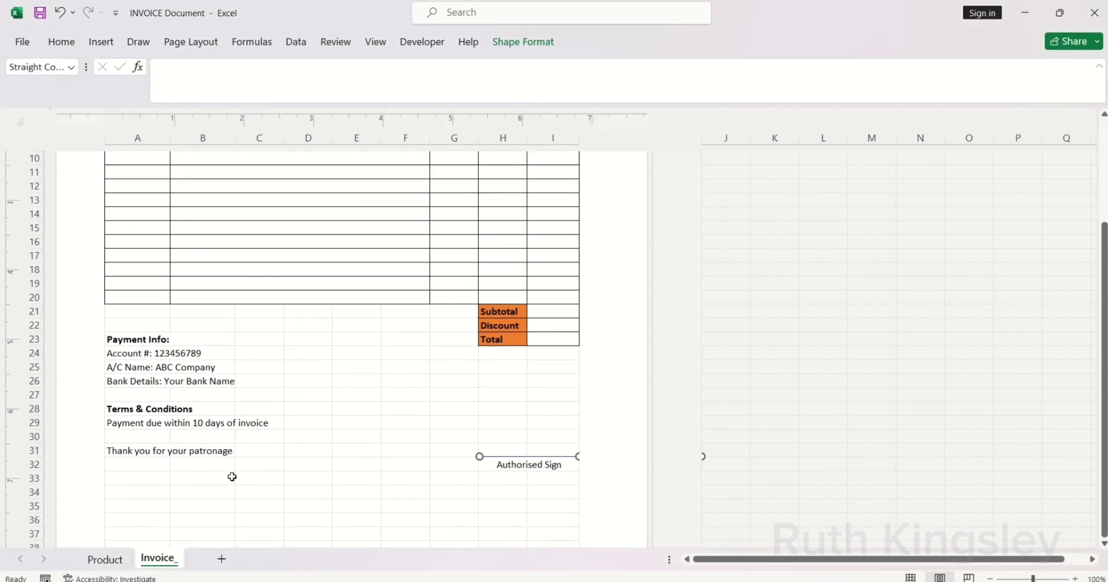
left_click(150, 492)
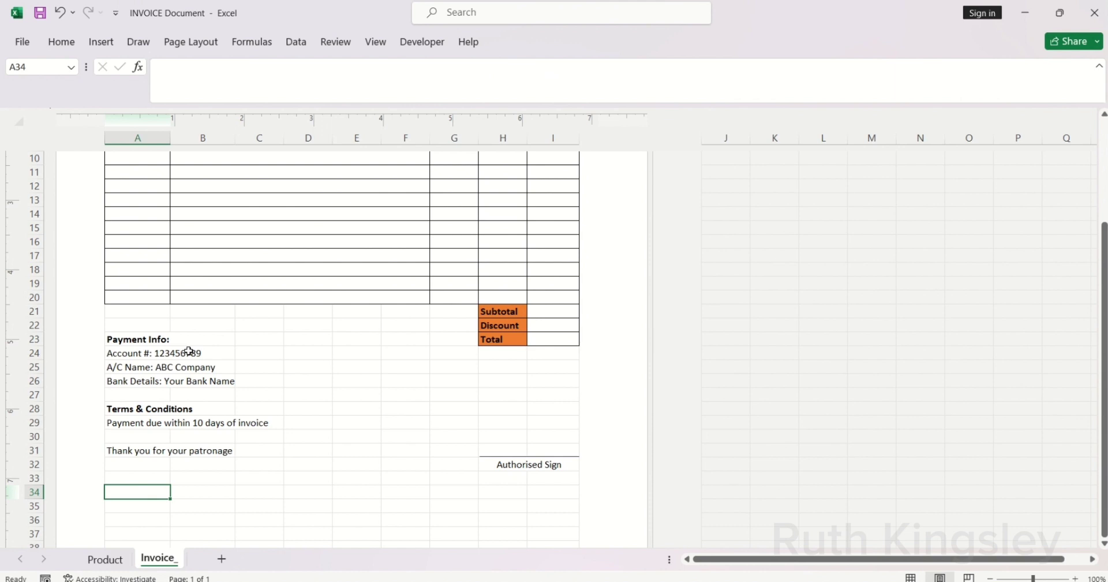
Step: Insert the email, location and phone-call icons from a picture file on this computer
left_click(103, 43)
left_click(185, 93)
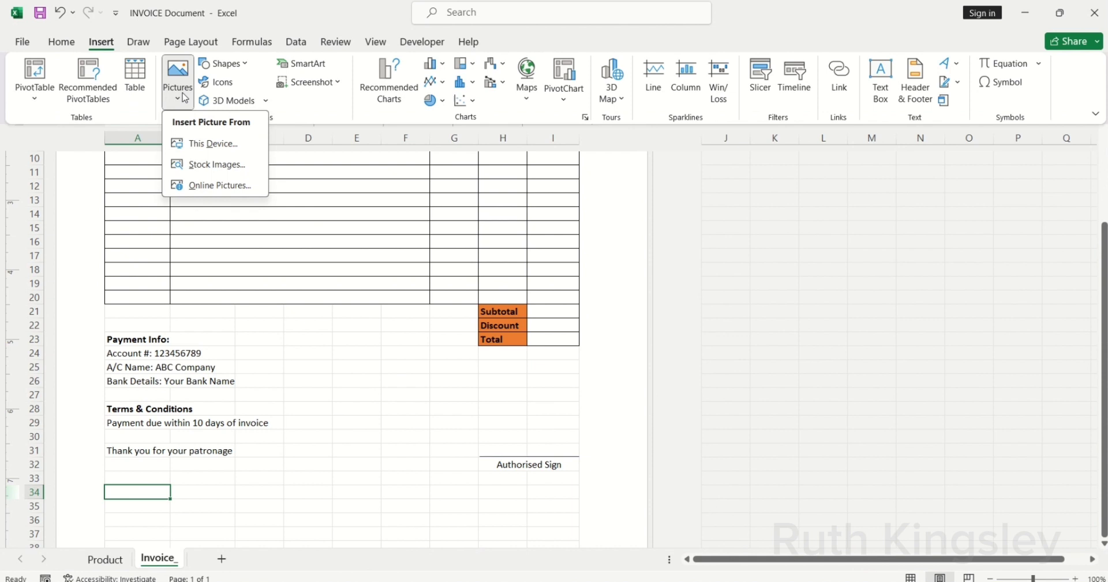
left_click(196, 147)
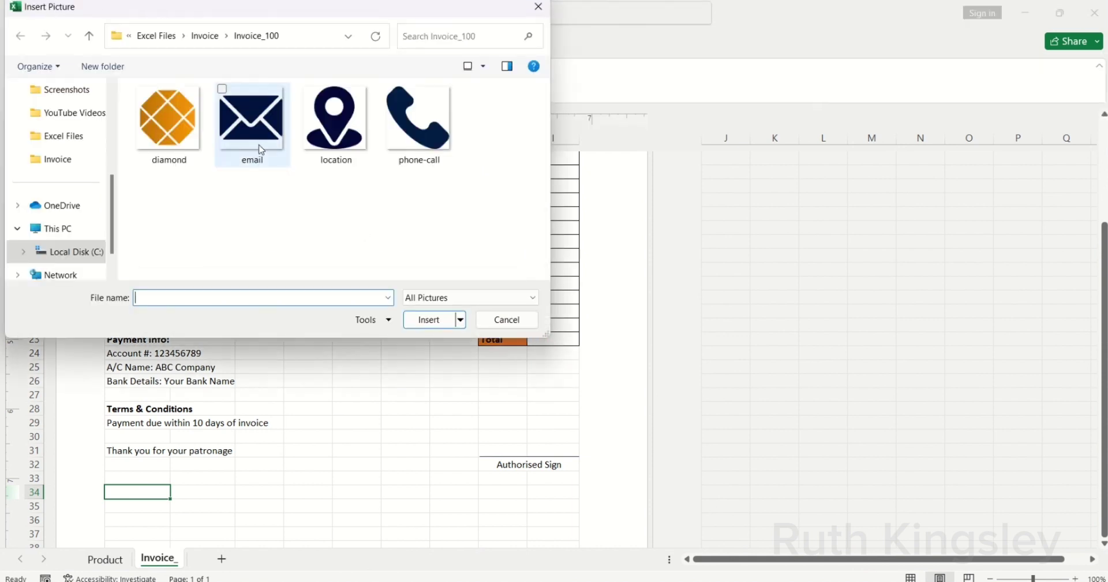
left_click(254, 144)
left_click(356, 143, "ctrl")
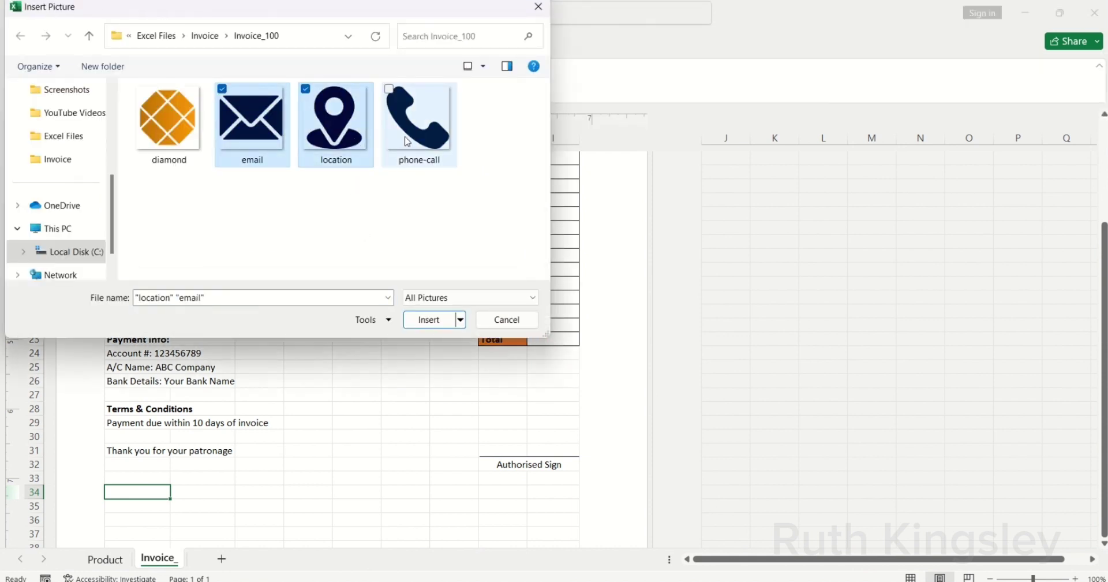
left_click(407, 141, "ctrl")
left_click(428, 319)
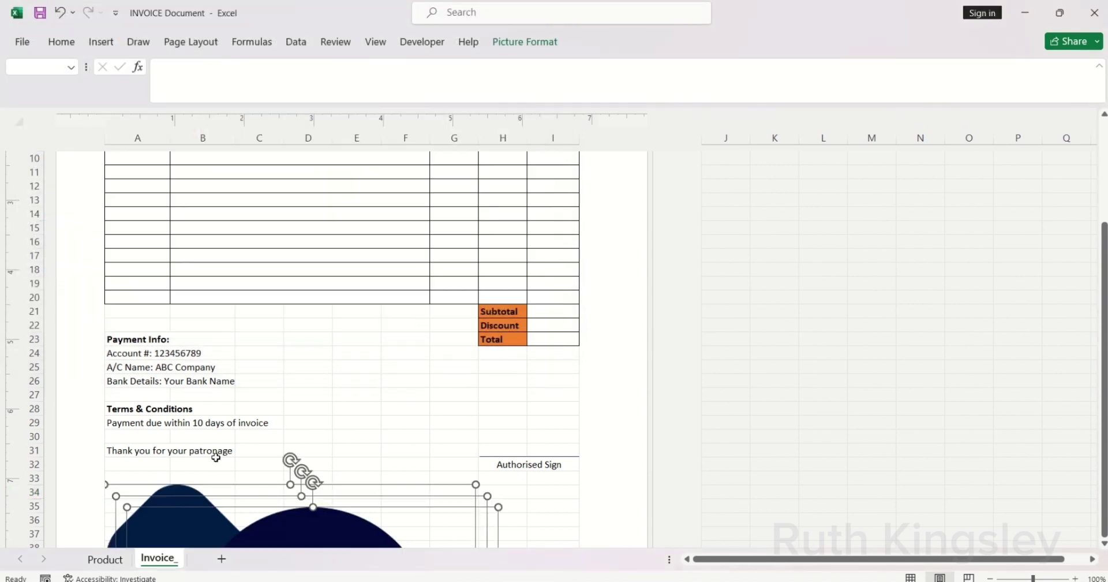
Step: Move the icons down near the signature area and place the phone icon in row 34
left_click_drag(176, 533, 205, 295)
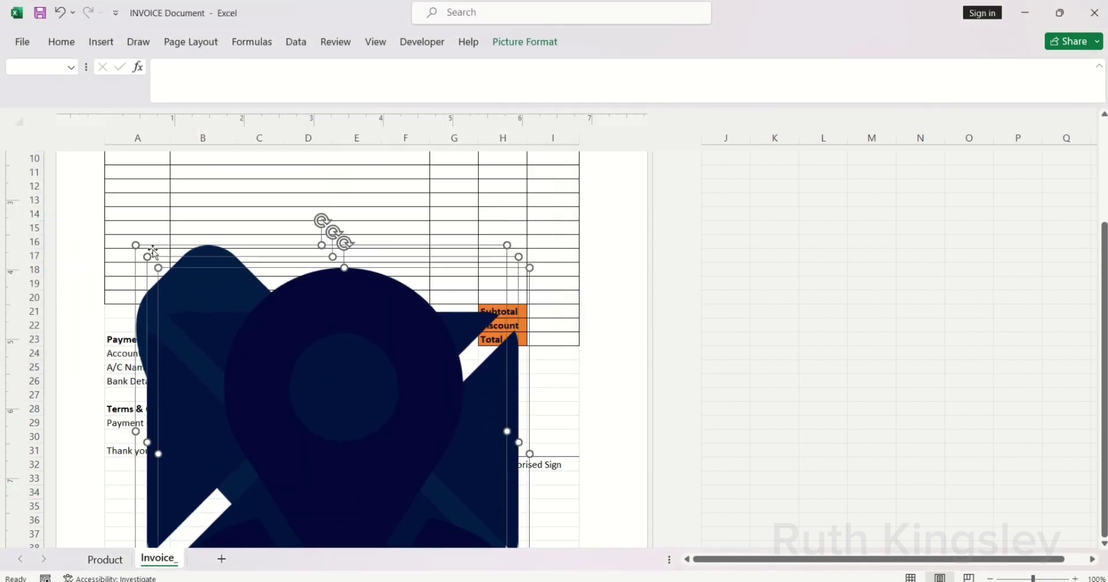
left_click_drag(136, 245, 356, 460)
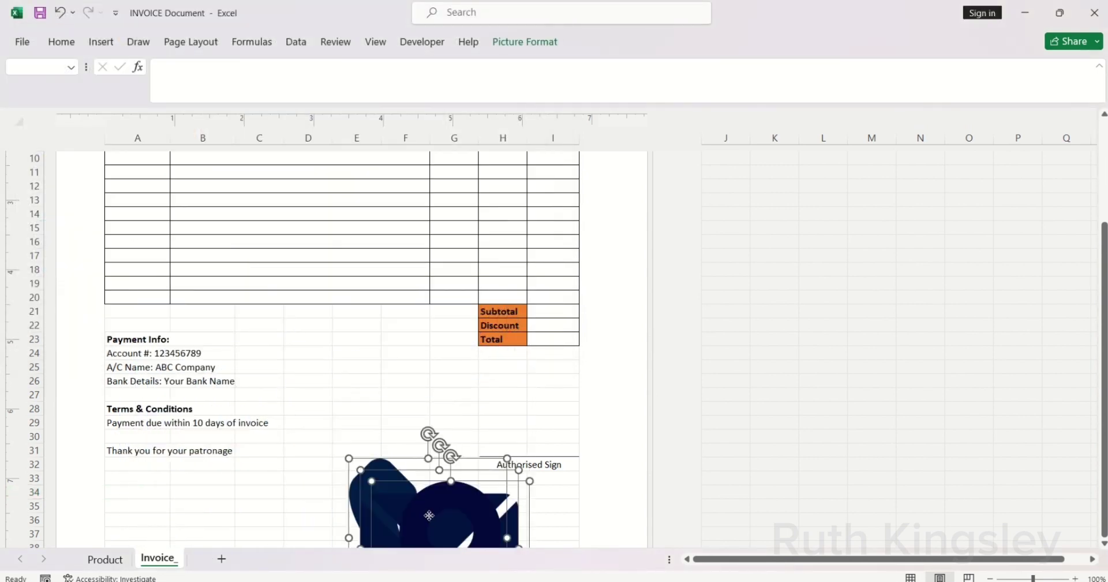
left_click_drag(428, 515, 342, 347)
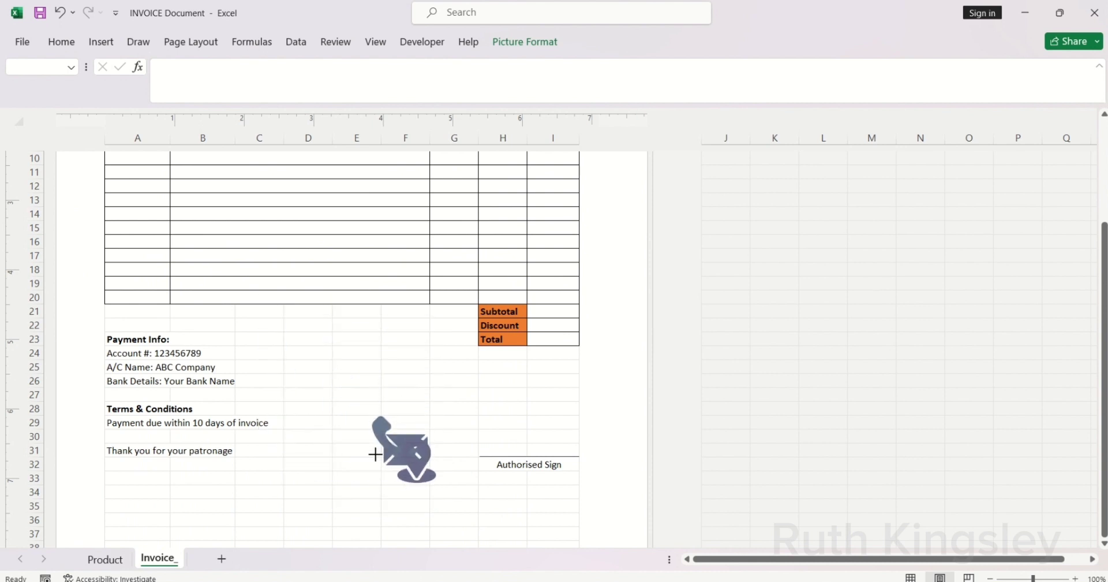
left_click(453, 449)
left_click(399, 452)
left_click_drag(399, 452, 180, 491)
Step: Merge A34:B34 across, enter the phone number and center it
left_click(151, 493)
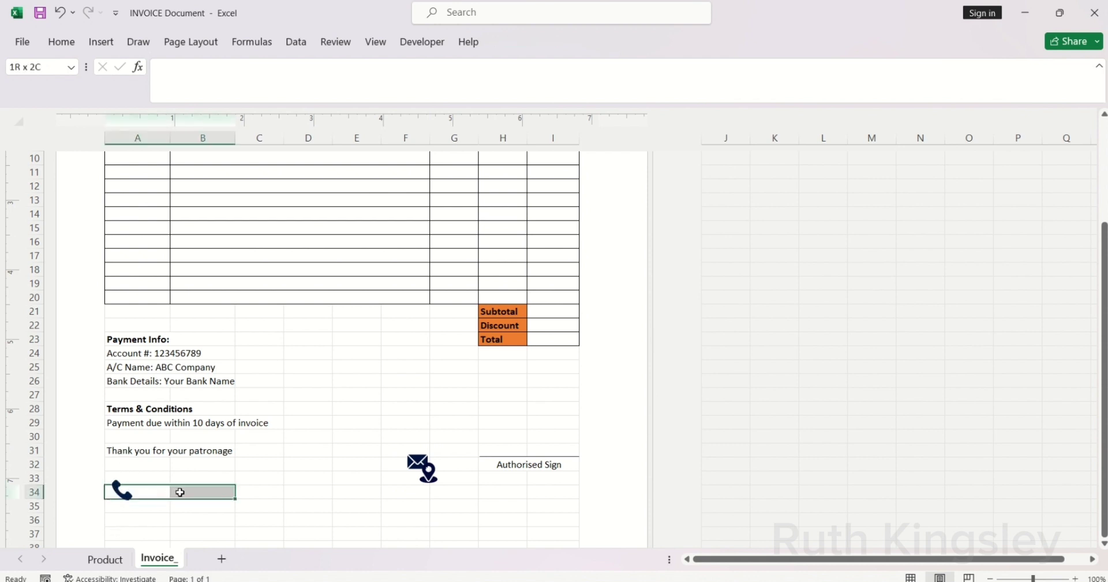
left_click(61, 42)
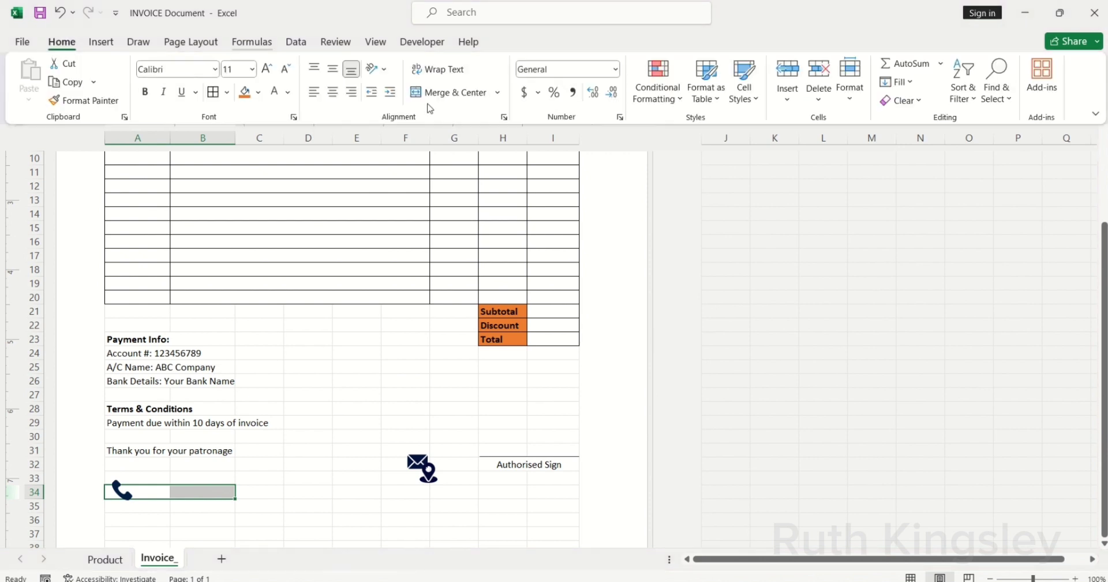
left_click(498, 93)
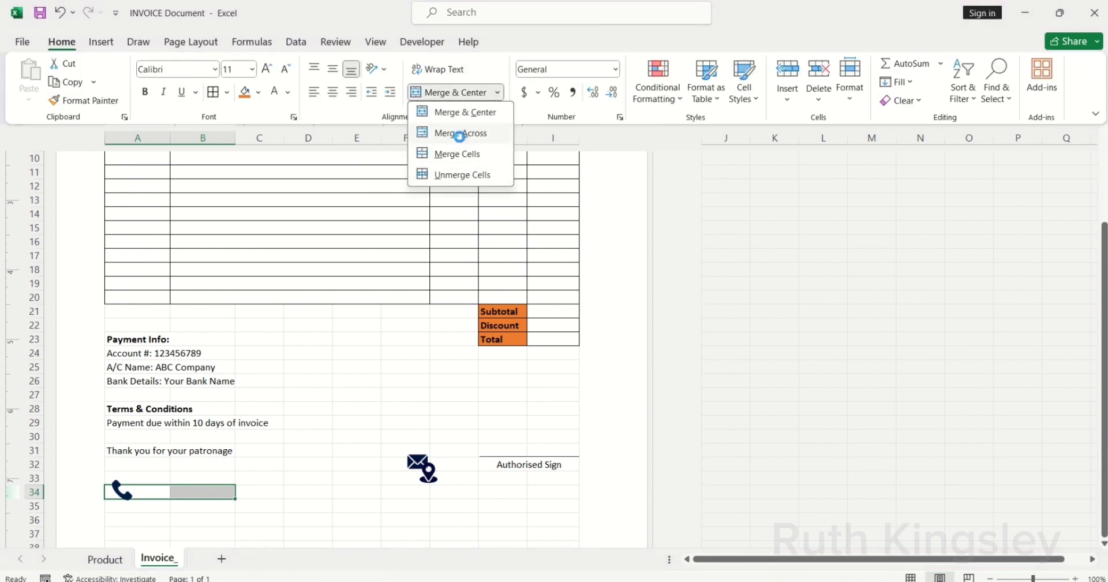
left_click(460, 133)
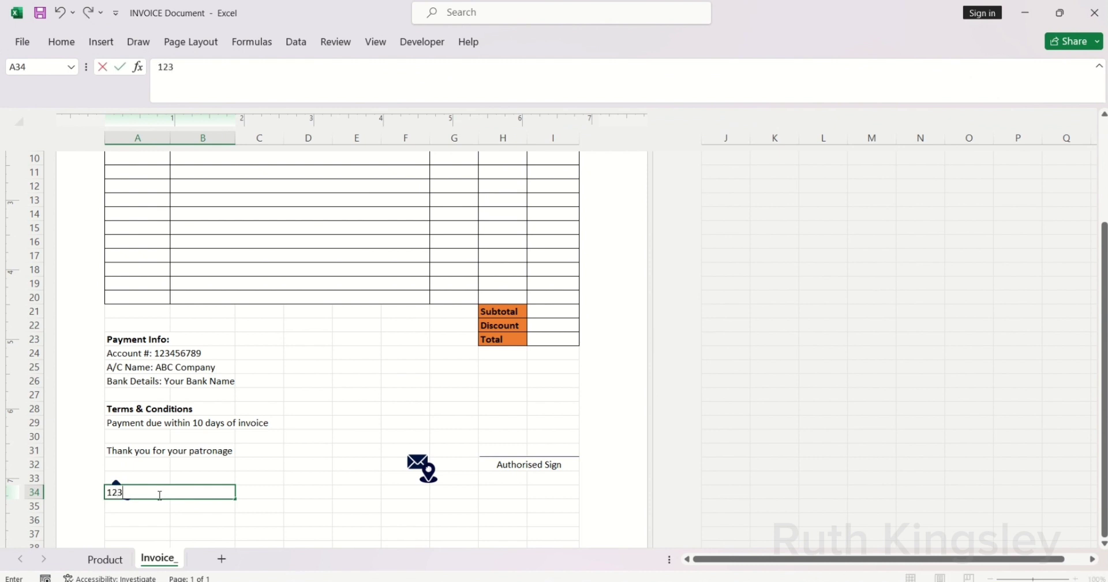
type("123")
key("Return")
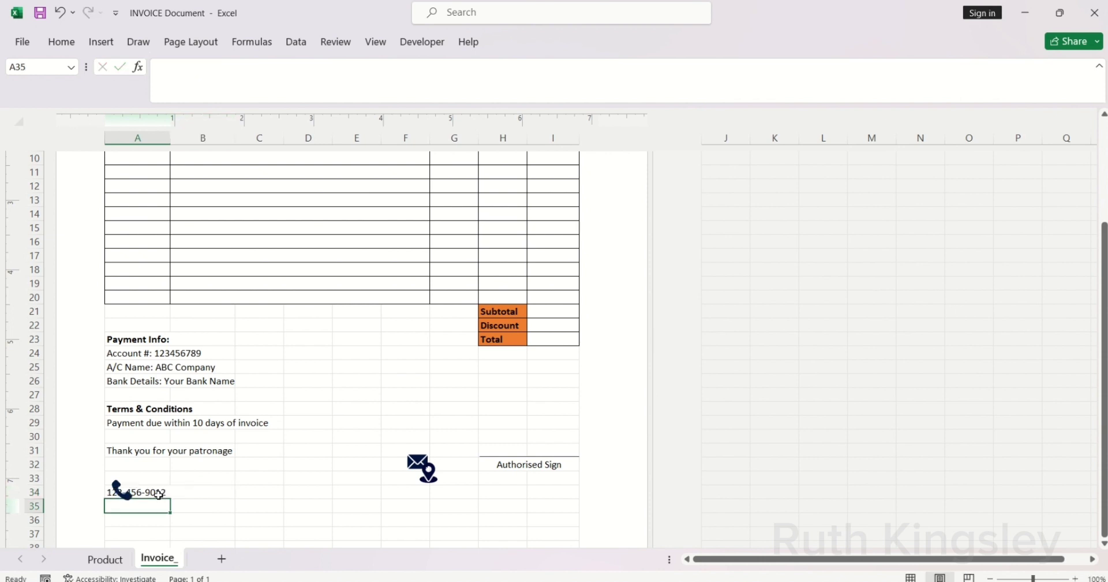
left_click(150, 494)
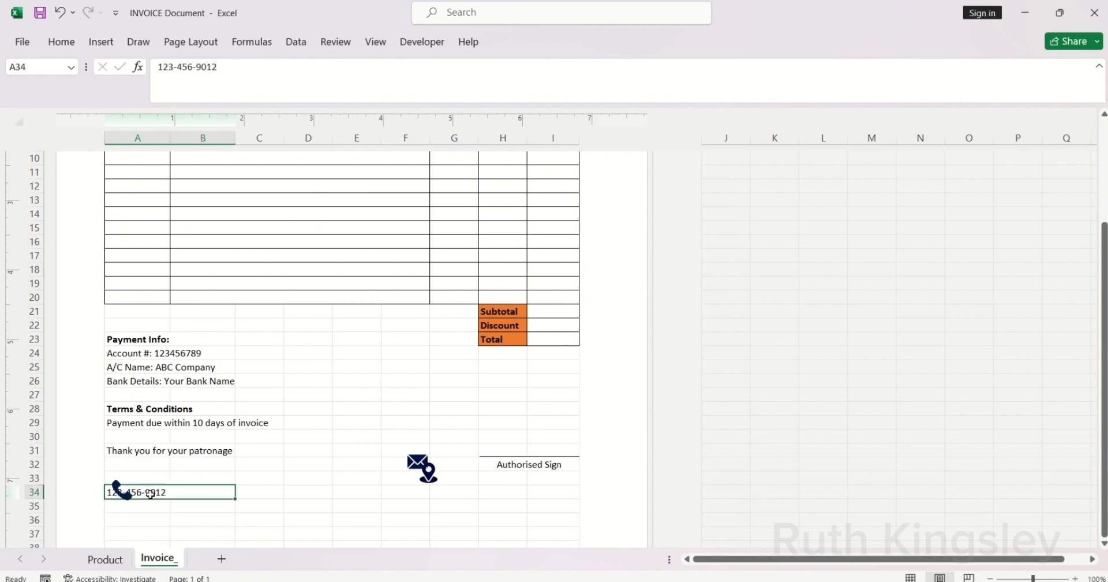
left_click(63, 42)
left_click(332, 92)
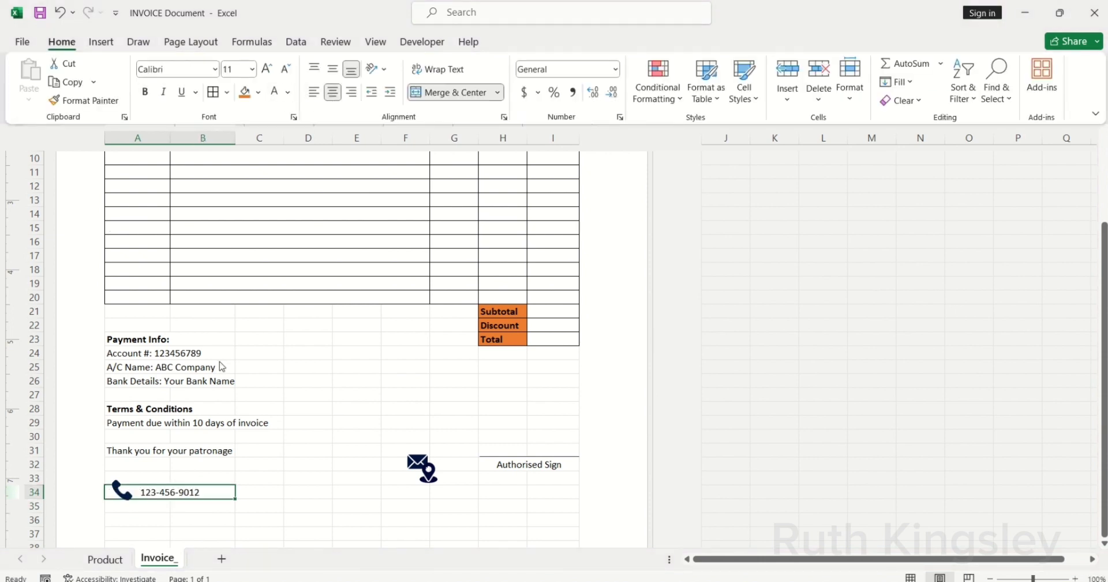
Step: Nudge the phone icon into place and move the envelope icon into C34
left_click(121, 489)
left_click(121, 489)
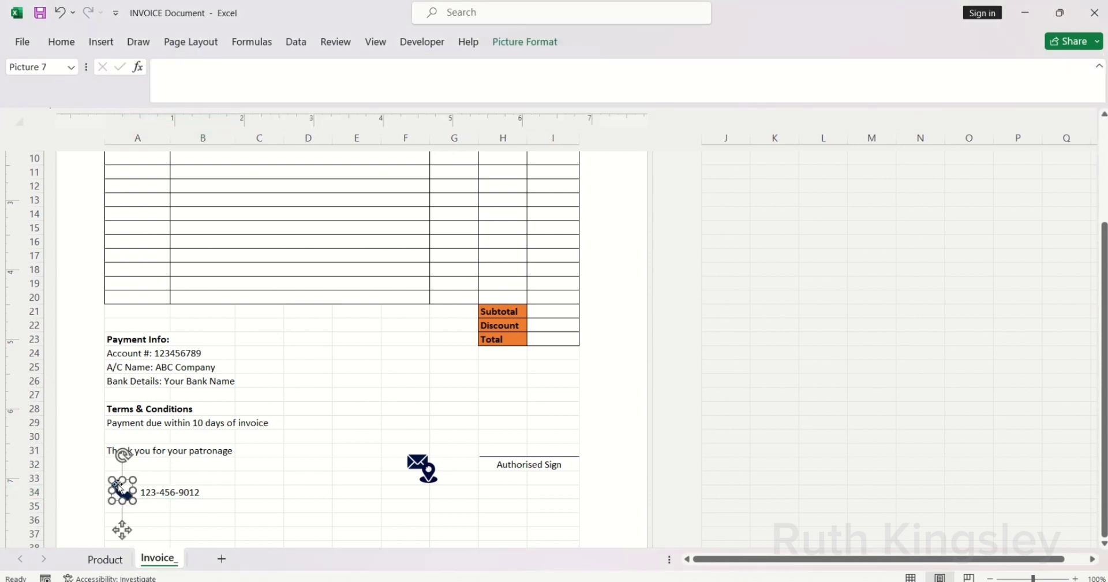
left_click_drag(111, 480, 124, 491)
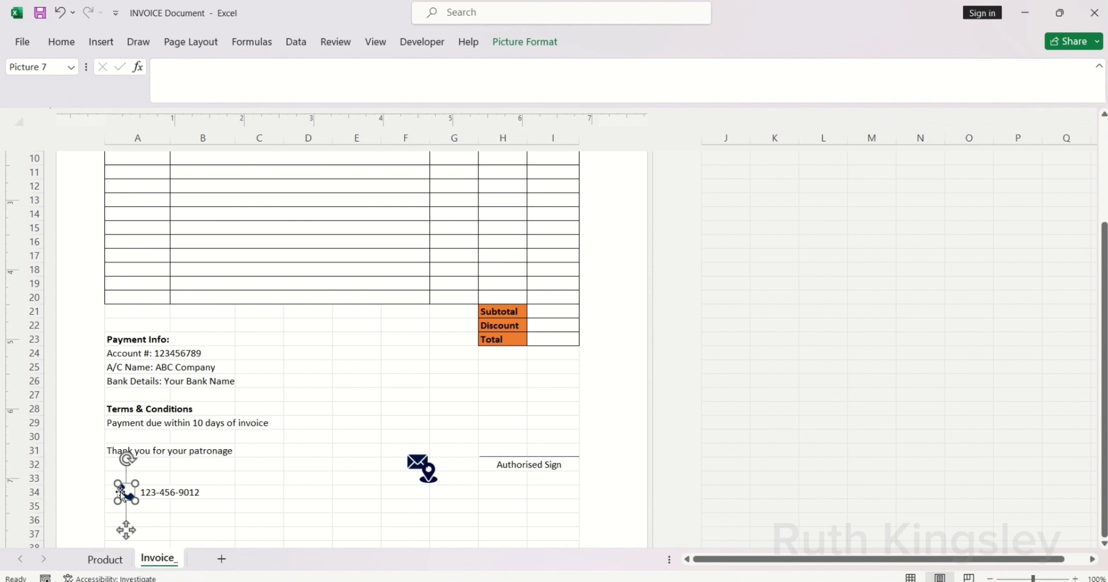
left_click_drag(269, 493, 294, 492)
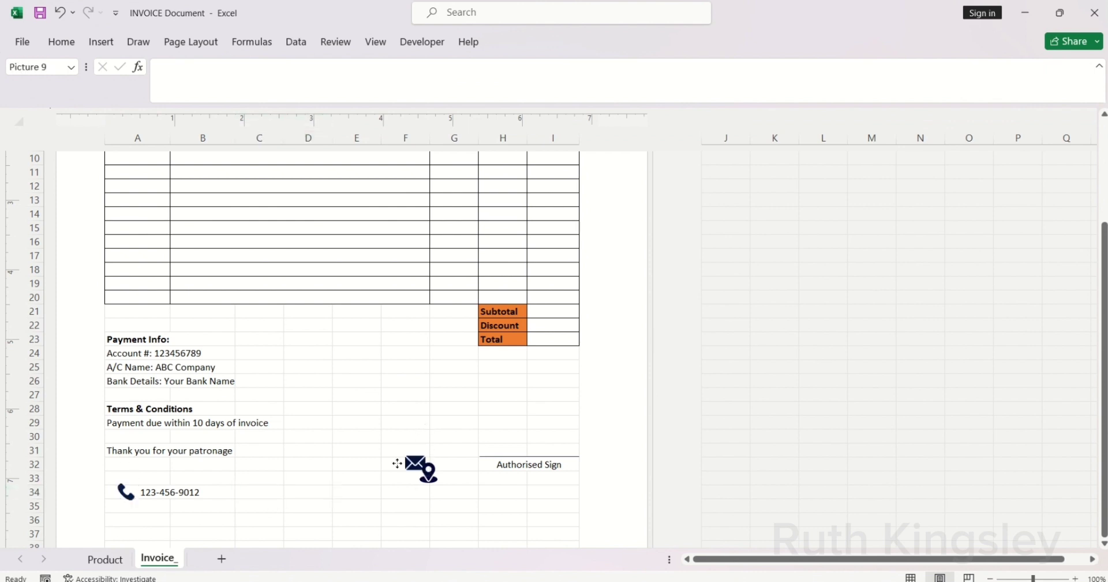
left_click_drag(395, 460, 278, 496)
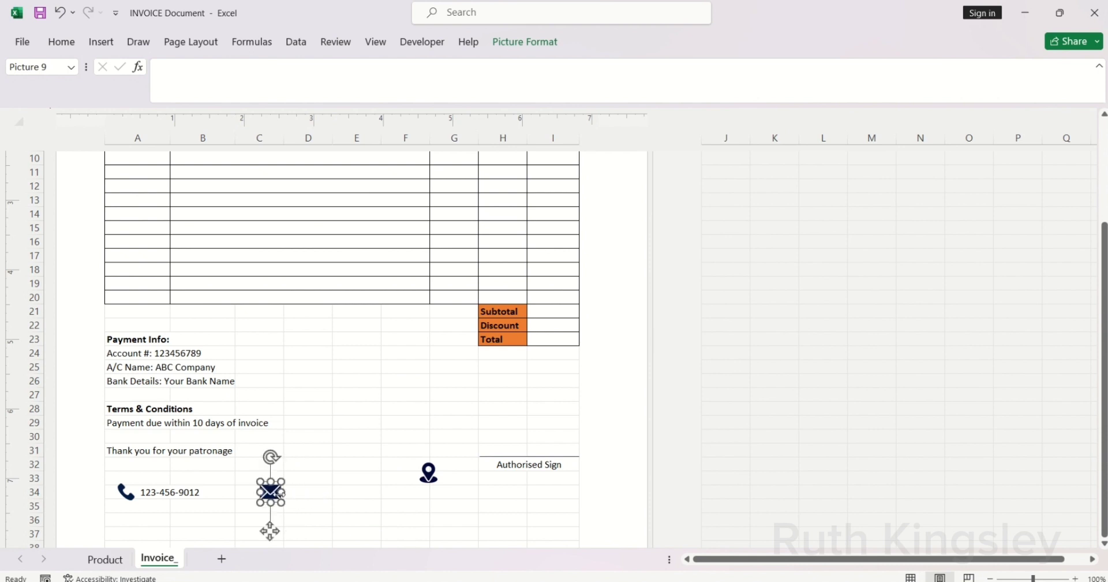
Step: Enter the company e-mail address in D34 as black, non-underlined text
left_click(288, 494)
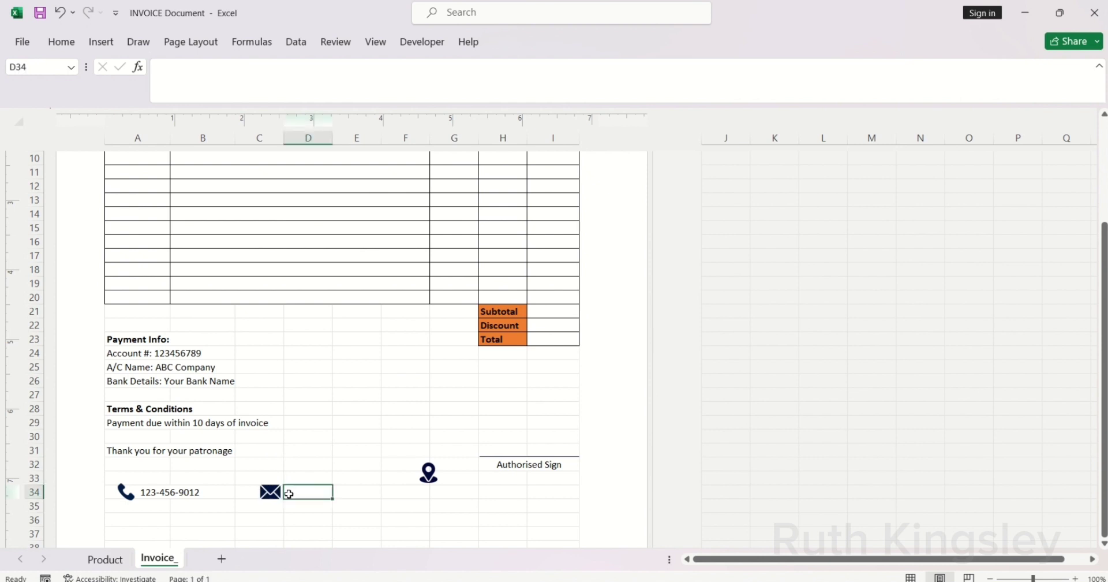
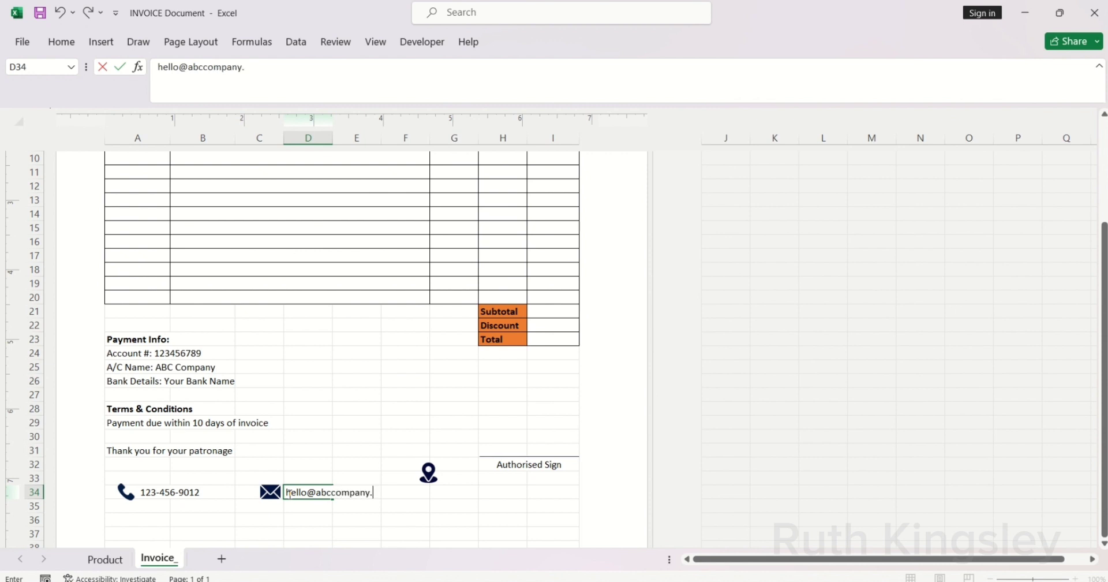
key("Return")
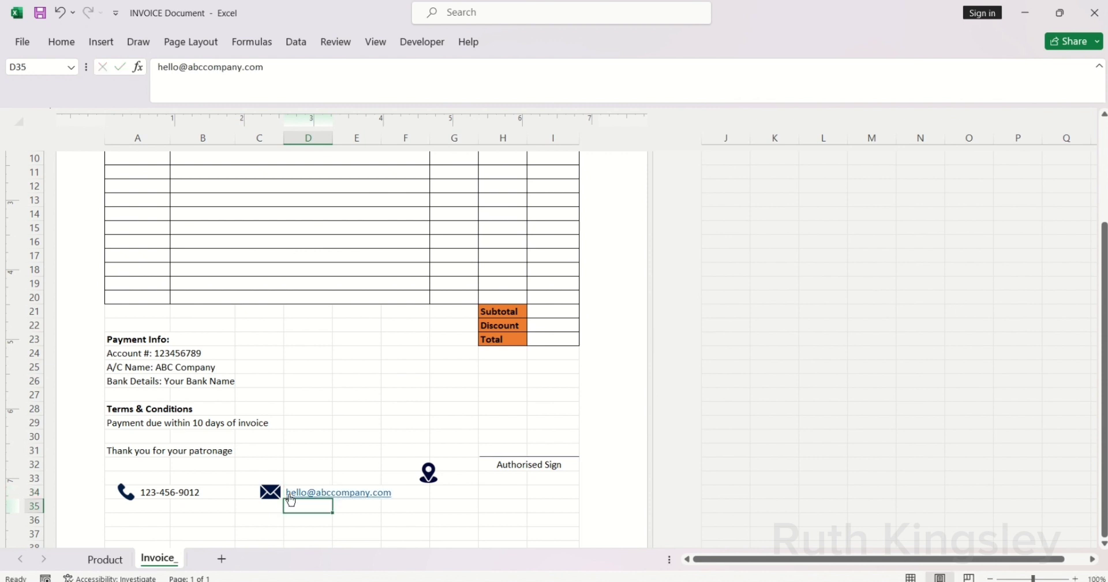
left_click(339, 503)
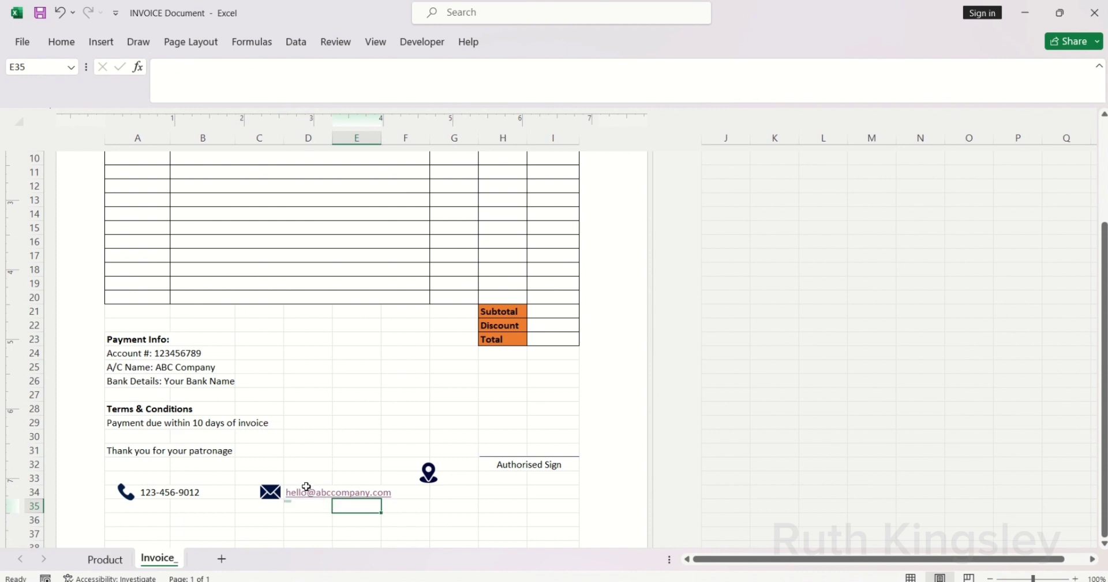
left_click(306, 486)
left_click(62, 42)
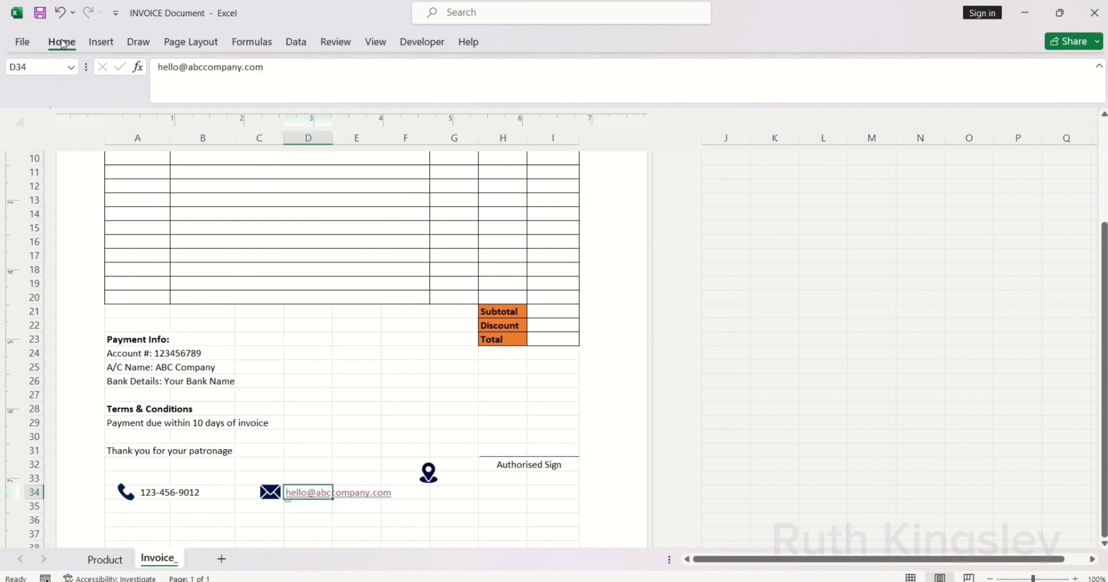
left_click(182, 96)
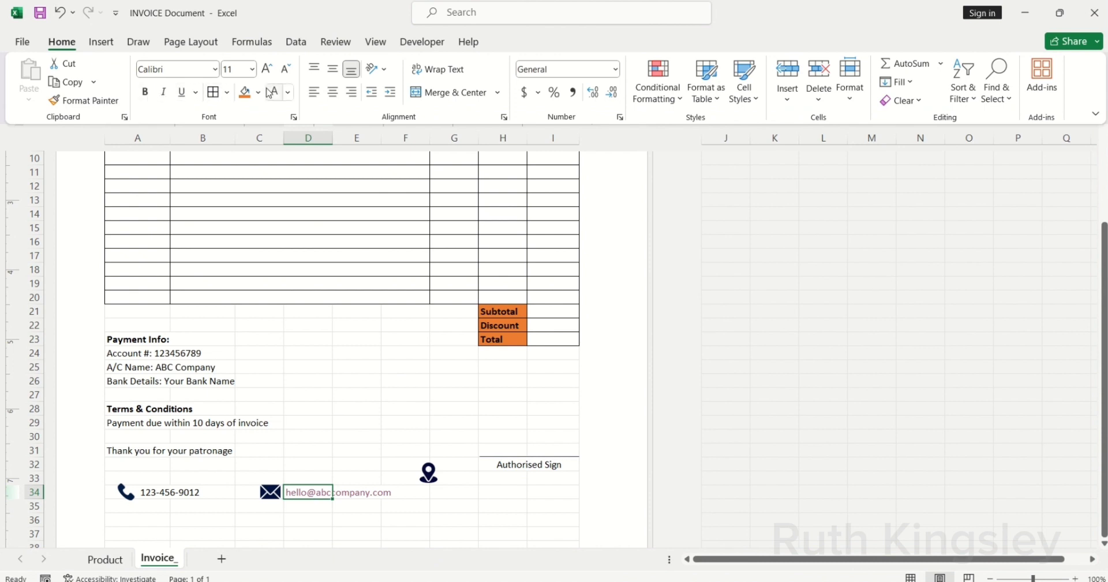
left_click(287, 92)
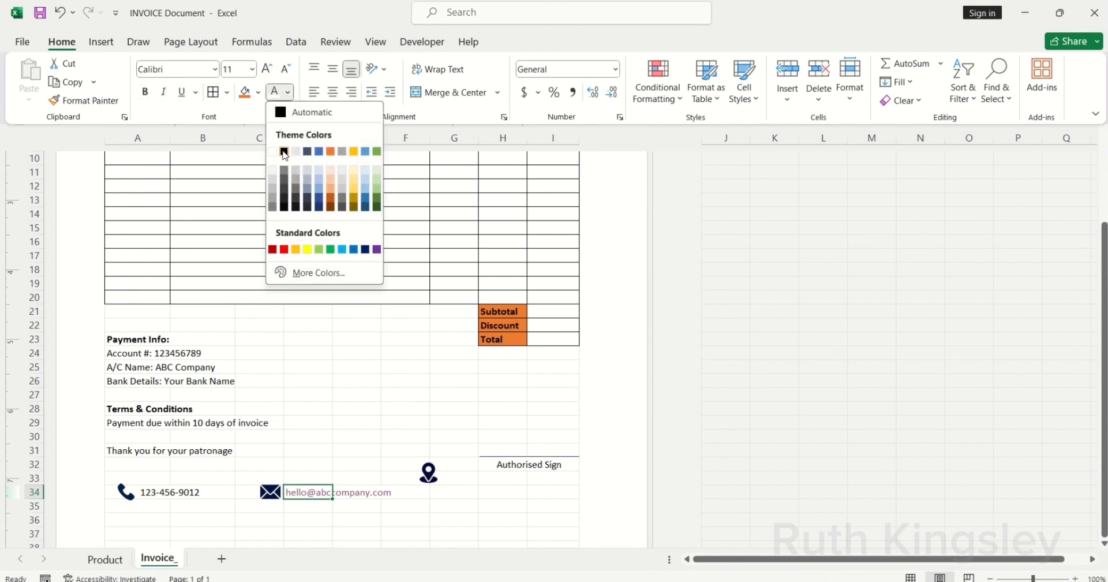
left_click(285, 148)
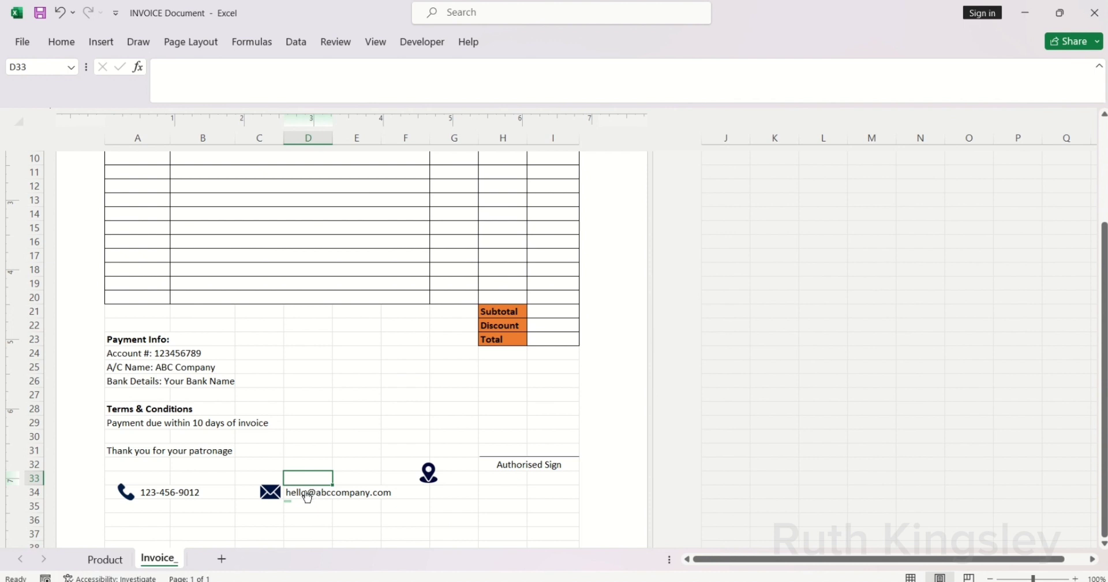
Step: Merge cells D34 through F34 using Merge Across
left_click_drag(289, 488, 383, 495)
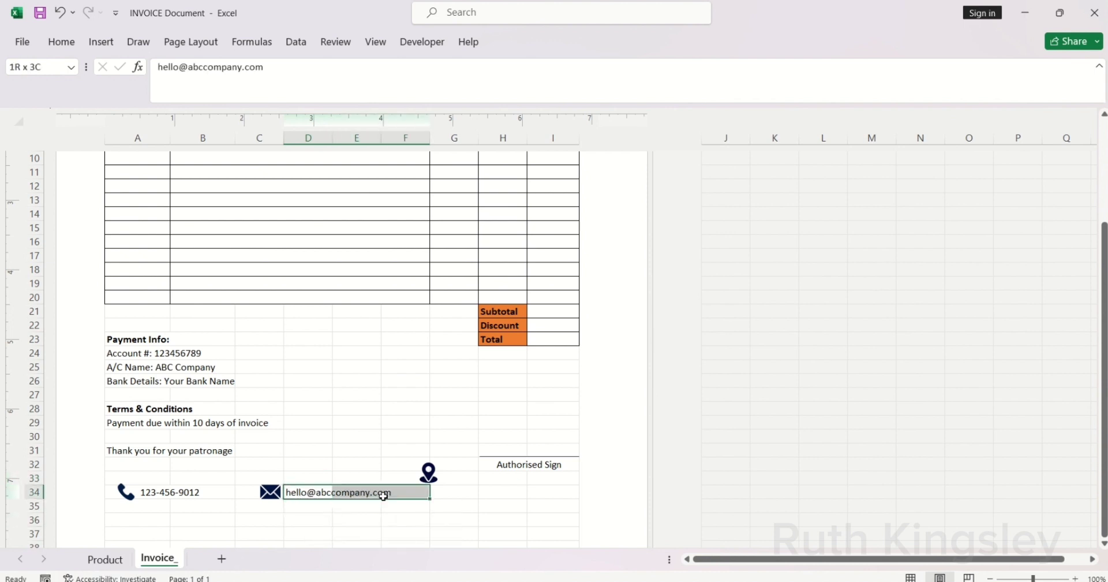
left_click(62, 42)
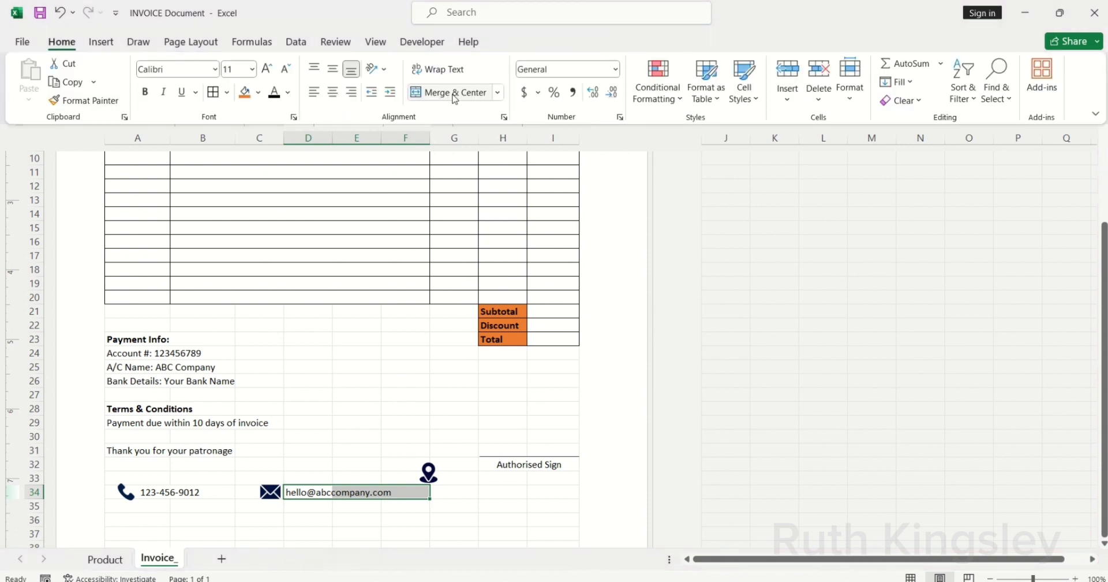
left_click(496, 95)
left_click(479, 134)
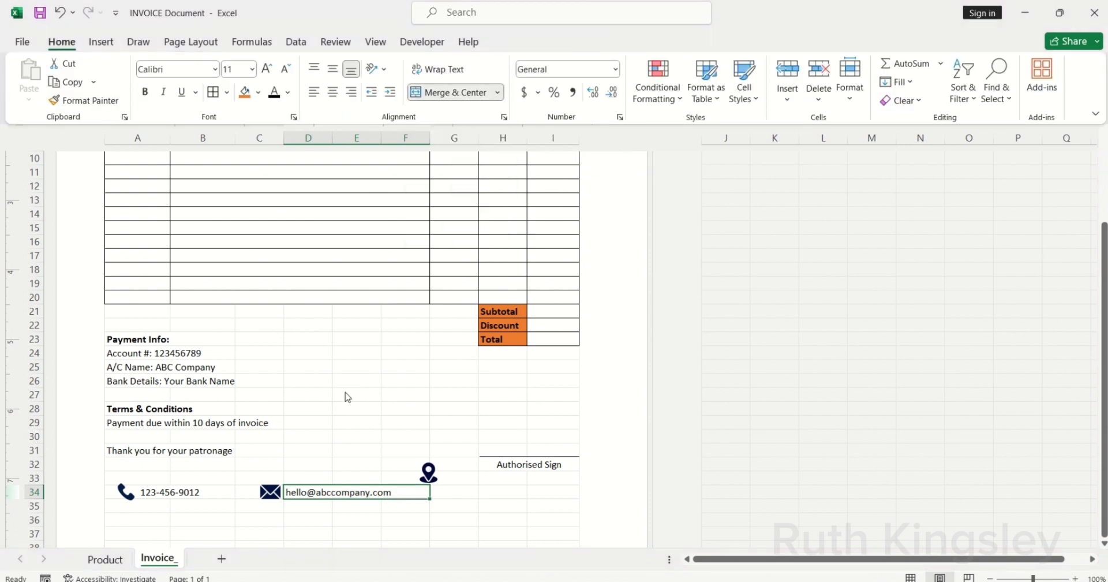
Step: Shrink the envelope icon slightly
key("ctrl+F1")
left_click(287, 516)
left_click(270, 492)
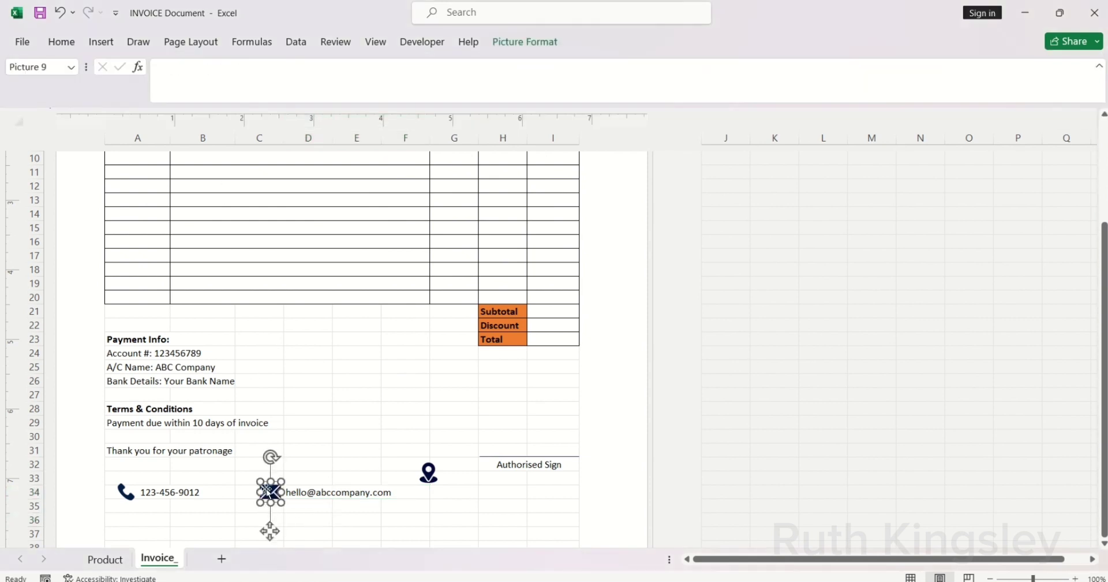
left_click_drag(261, 483, 264, 483)
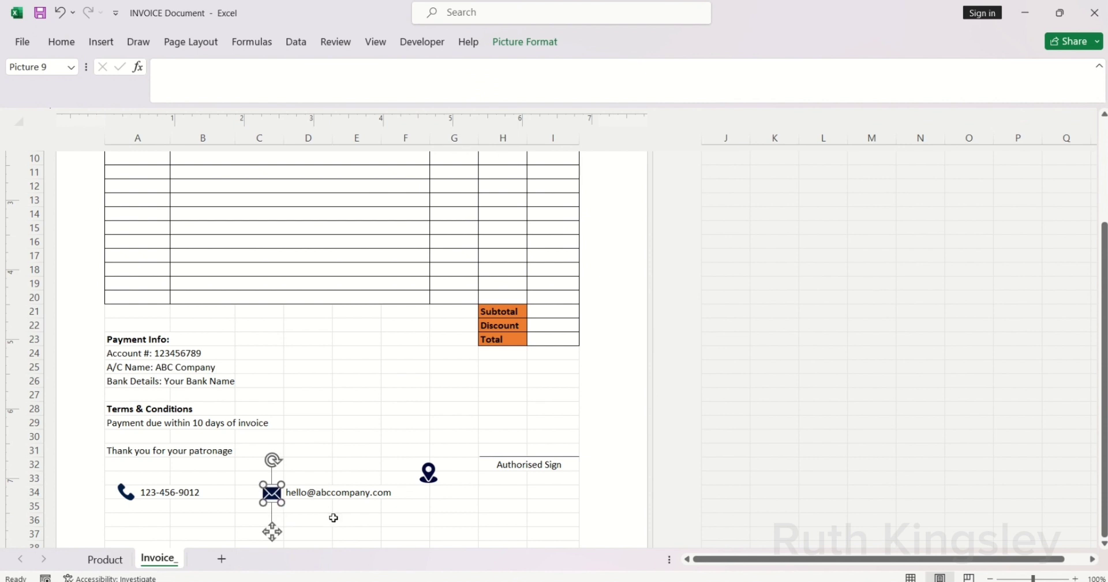
Step: Move the location pin icon into cell G34
left_click(427, 474)
left_click_drag(425, 477, 447, 490)
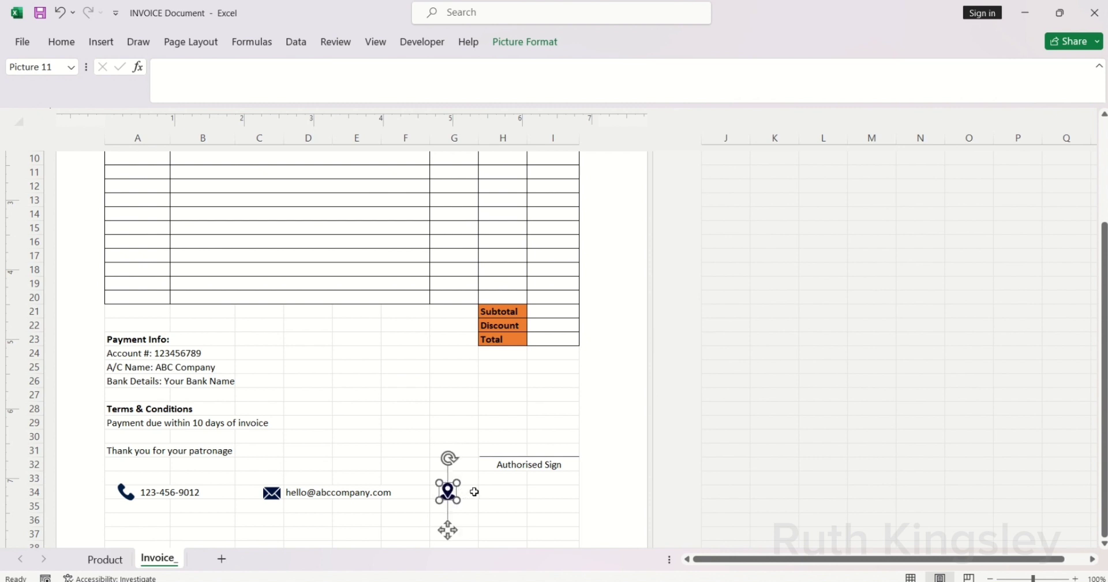
left_click(475, 491)
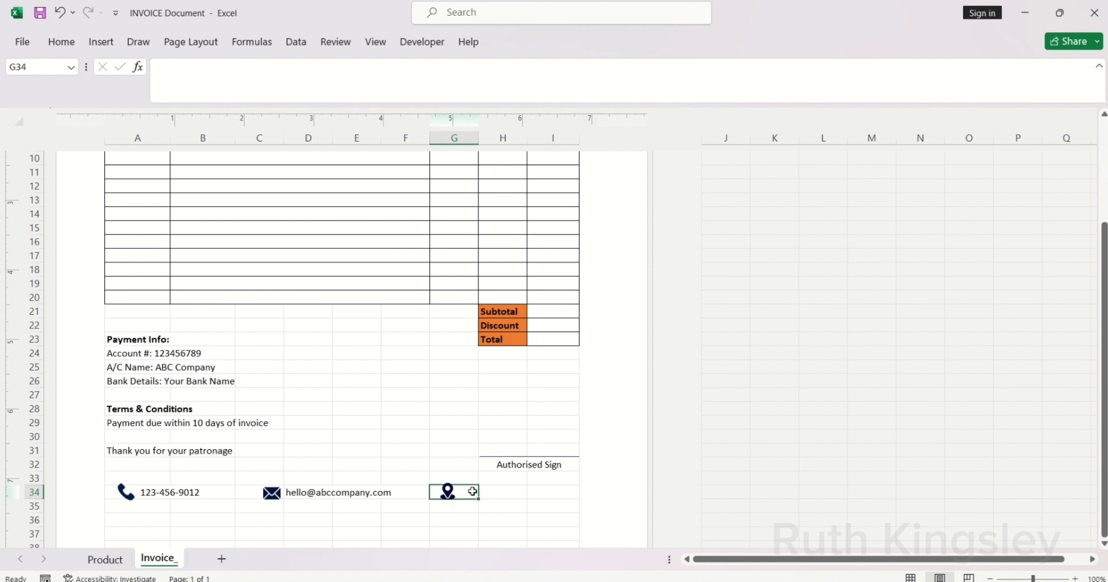
Step: Merge cells G34 through I34 using Merge Across
left_click_drag(472, 491, 529, 495)
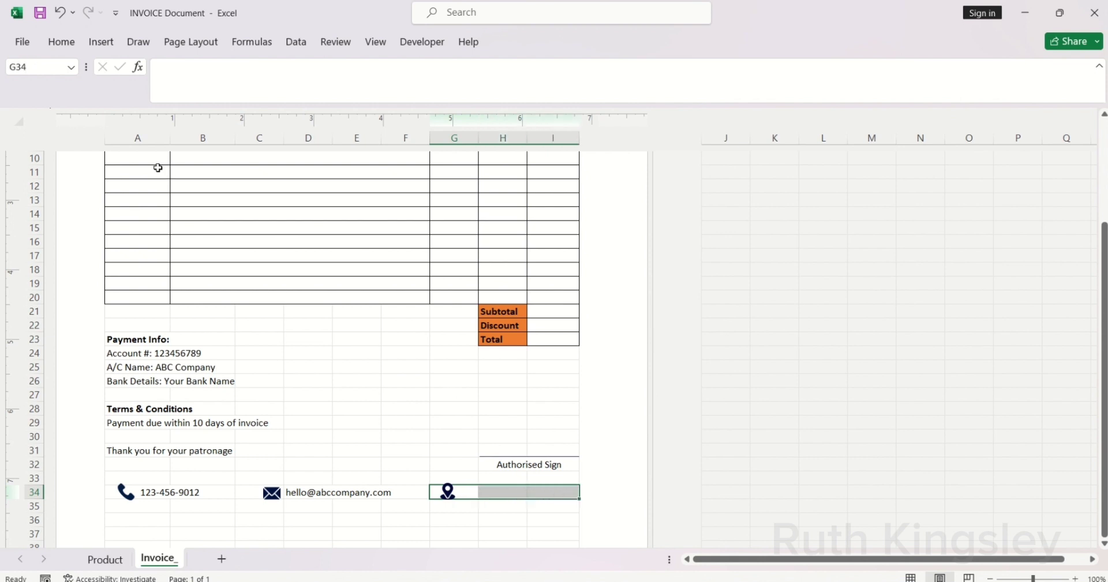
left_click(65, 51)
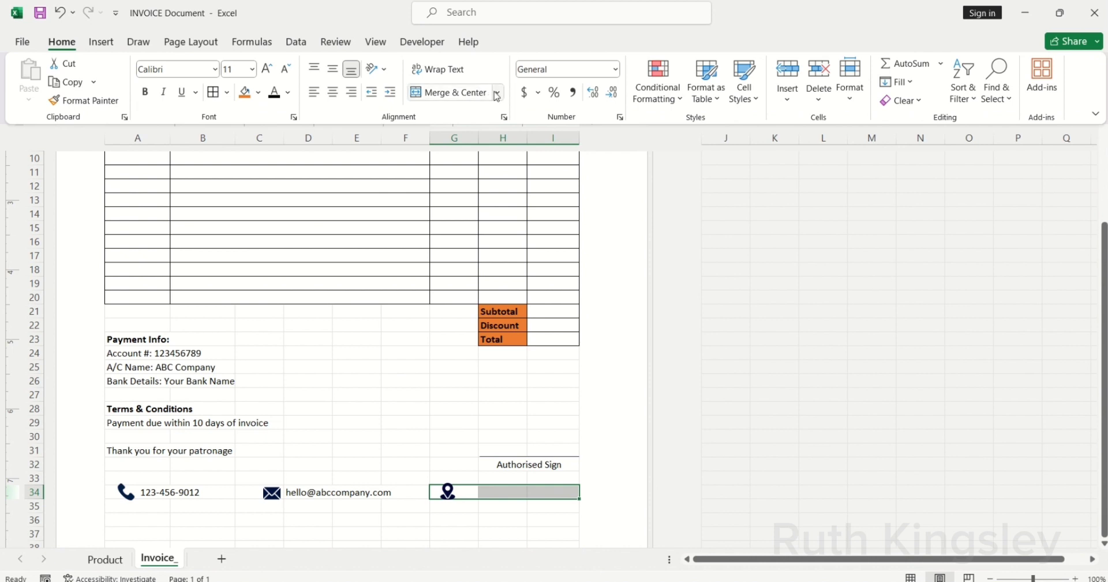
left_click(497, 93)
left_click(472, 143)
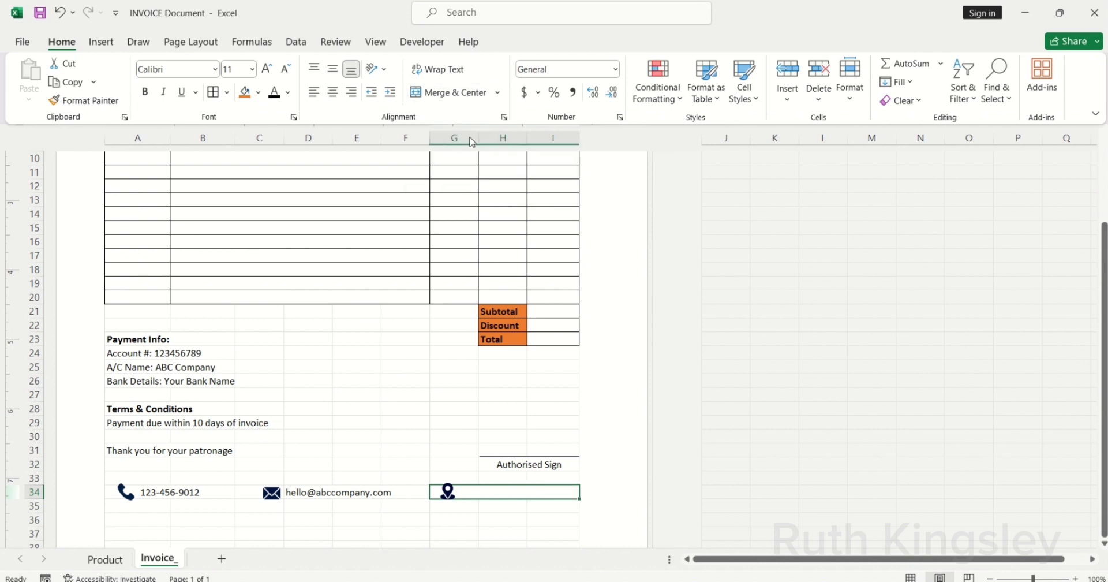
Step: Enter the company street address in the merged cell and centre it
left_click(485, 488)
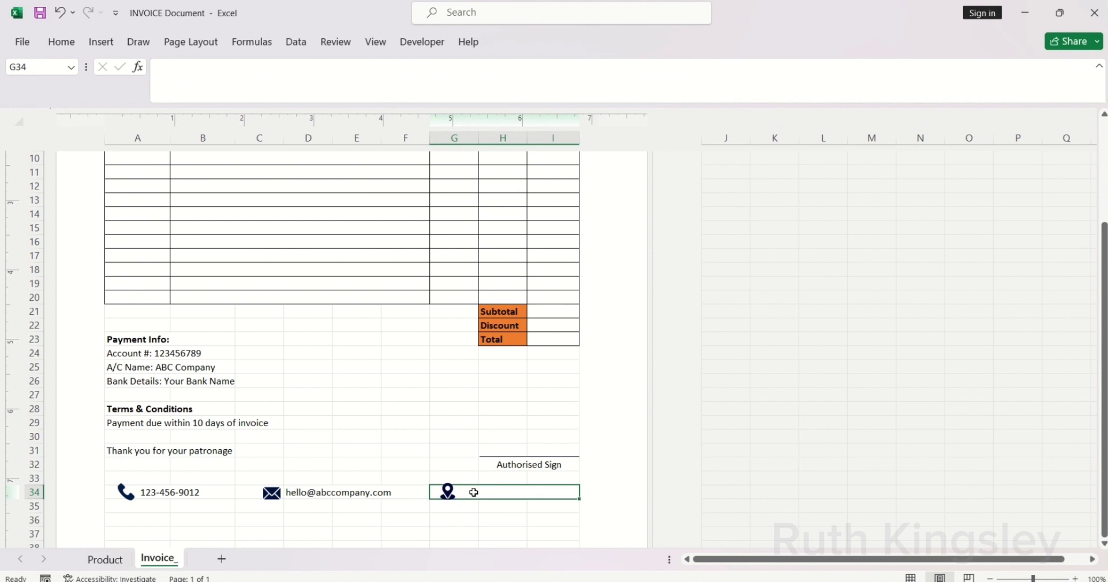
type("14 An")
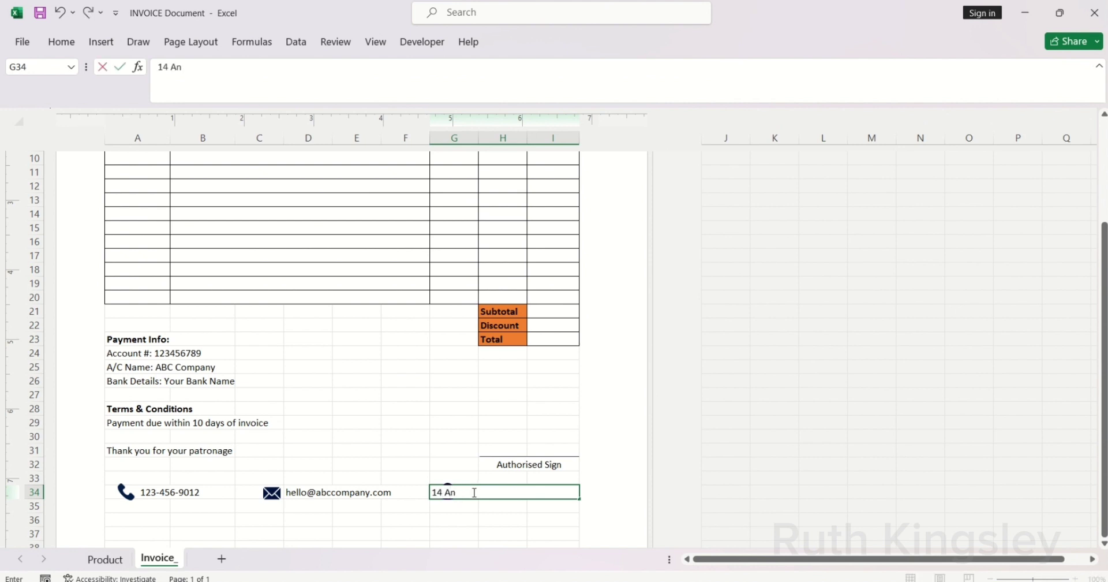
type("ywhere S")
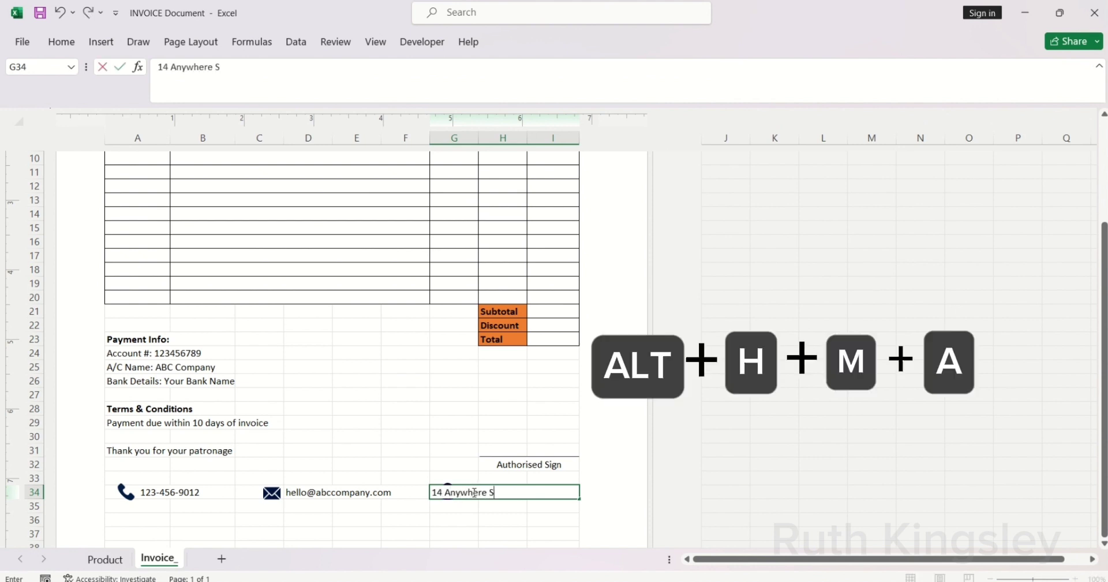
type("treet")
key("Return")
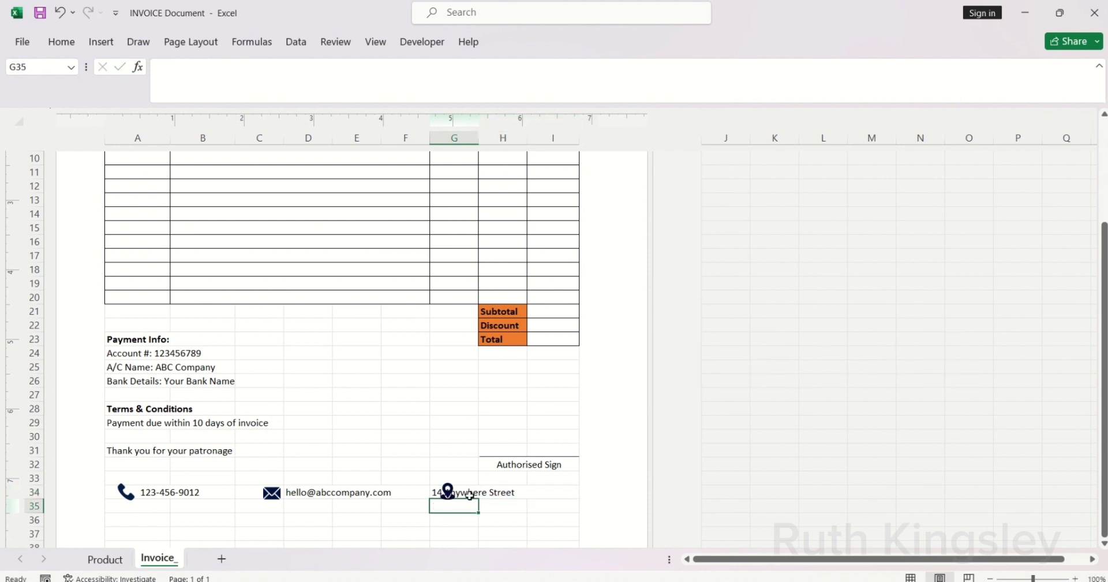
left_click(469, 494)
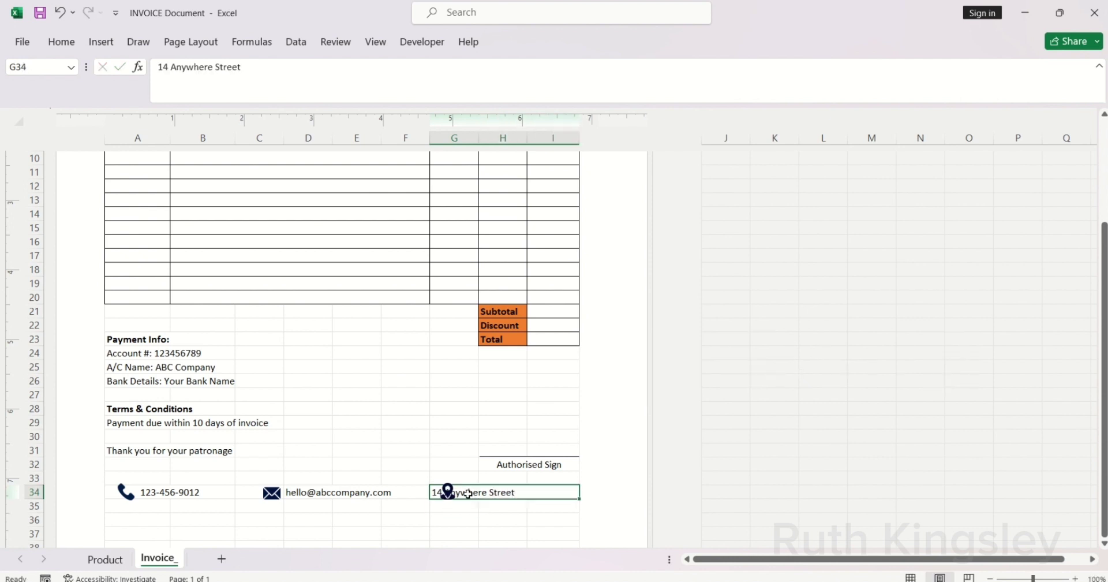
left_click(60, 41)
left_click(332, 92)
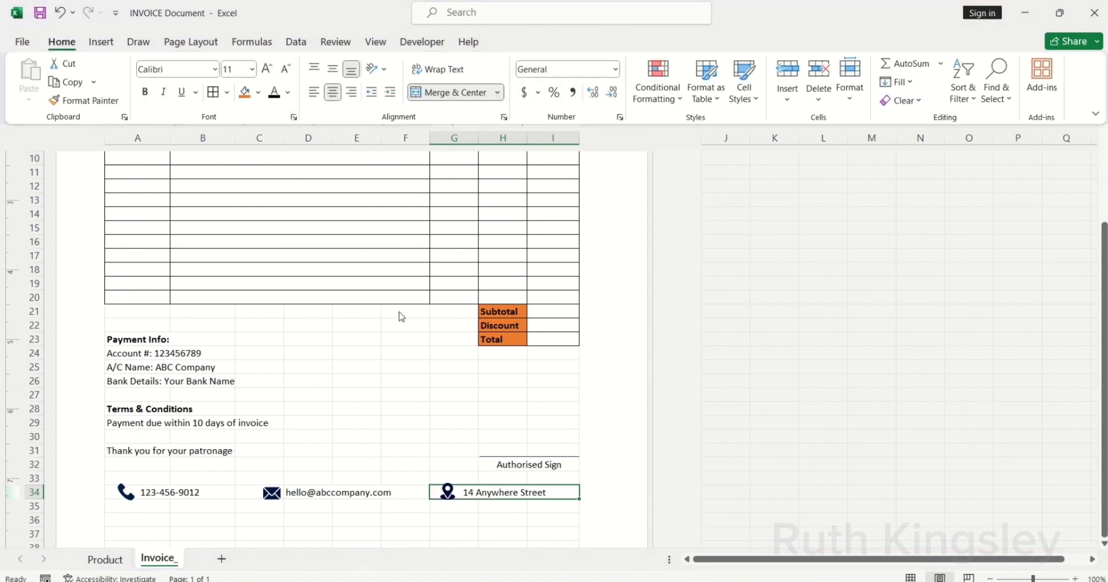
key("Escape")
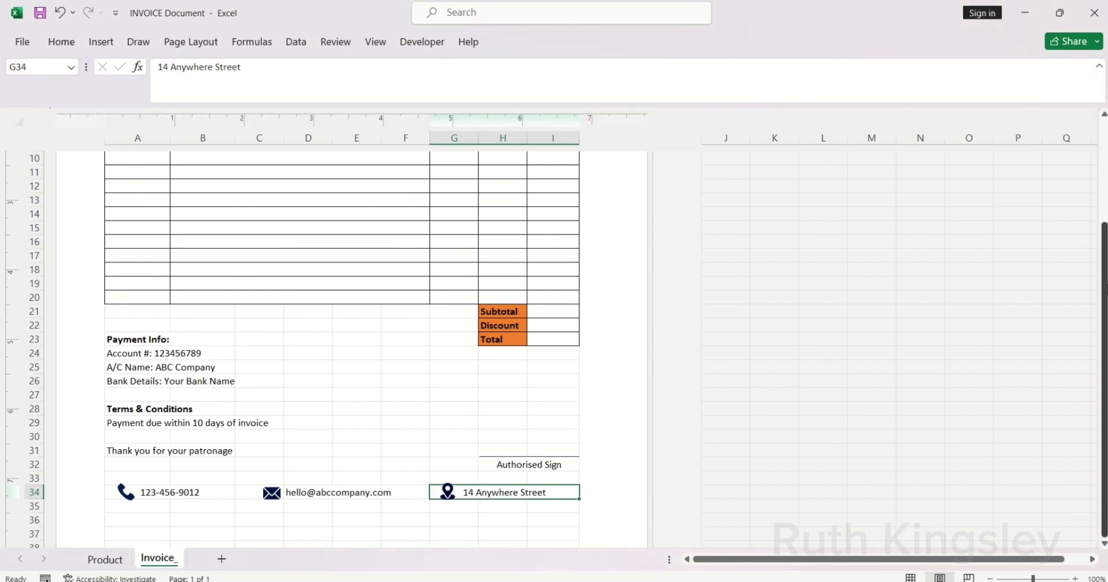
left_click_drag(1103, 286, 1103, 183)
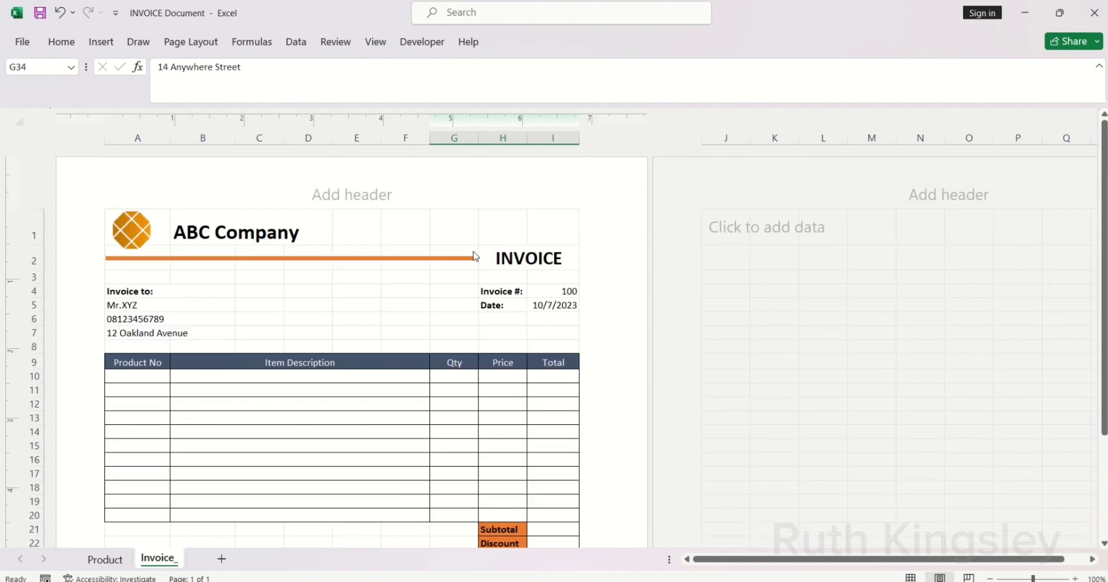
Step: Lengthen the orange line toward INVOICE and place a copy in row 36 below the contacts
left_click(339, 259)
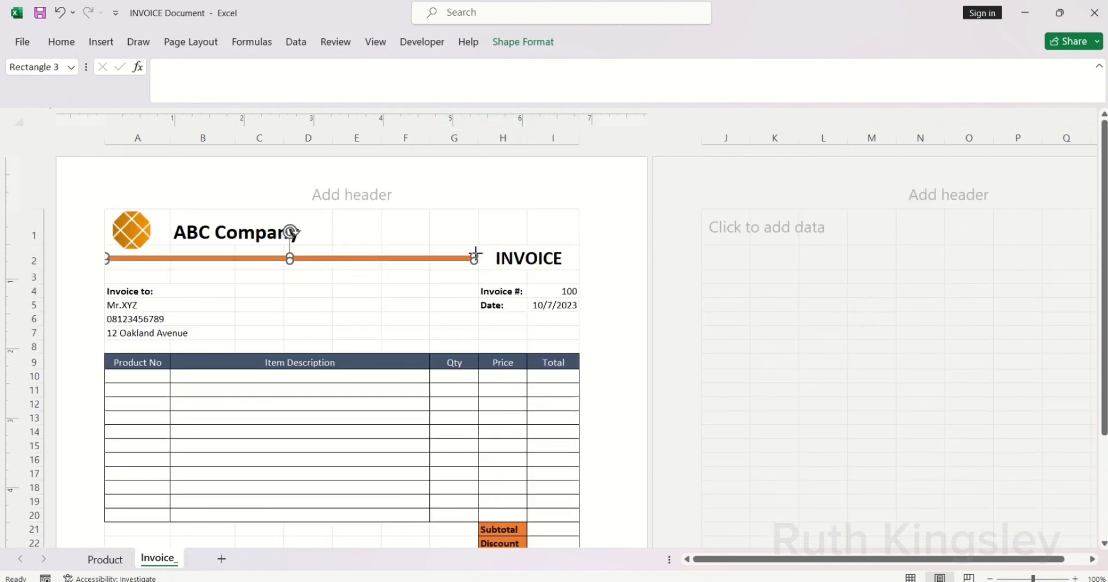
left_click_drag(475, 254, 483, 254)
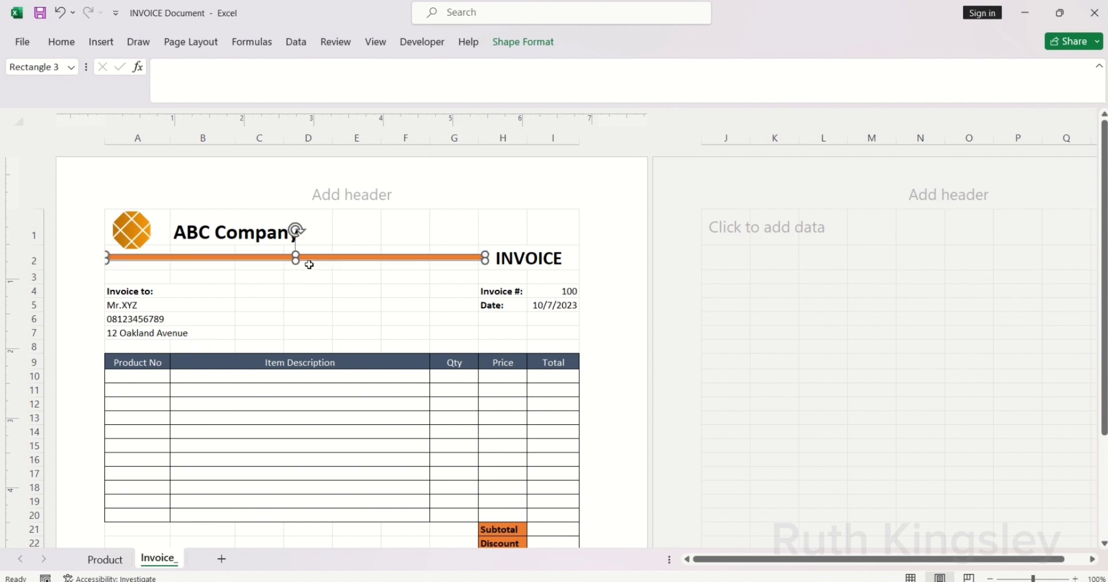
left_click(294, 225)
key("ctrl+v")
scroll(292, 282, "down", 2)
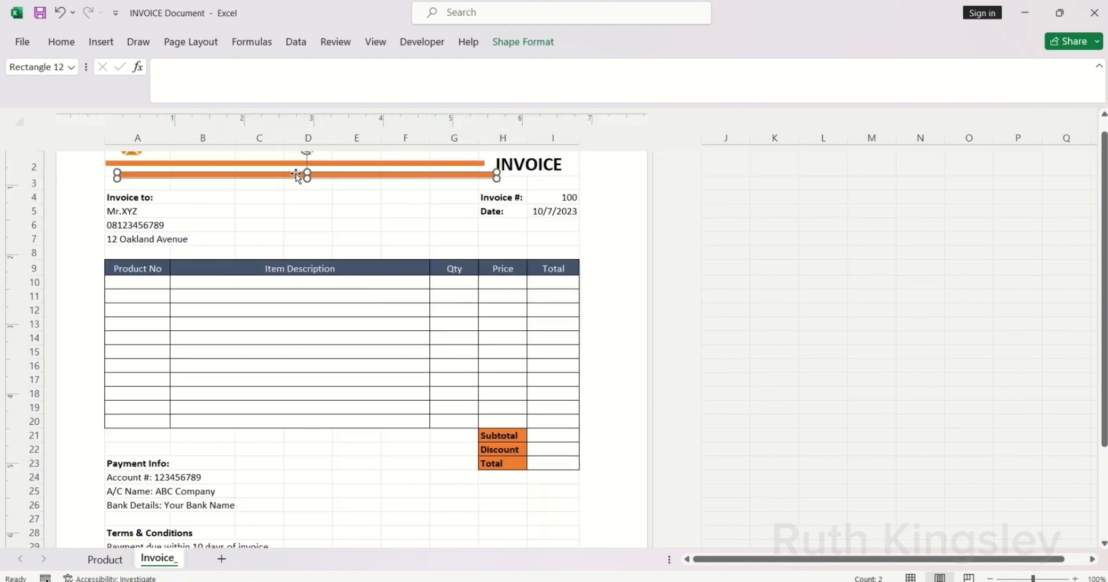
left_click_drag(296, 173, 306, 525)
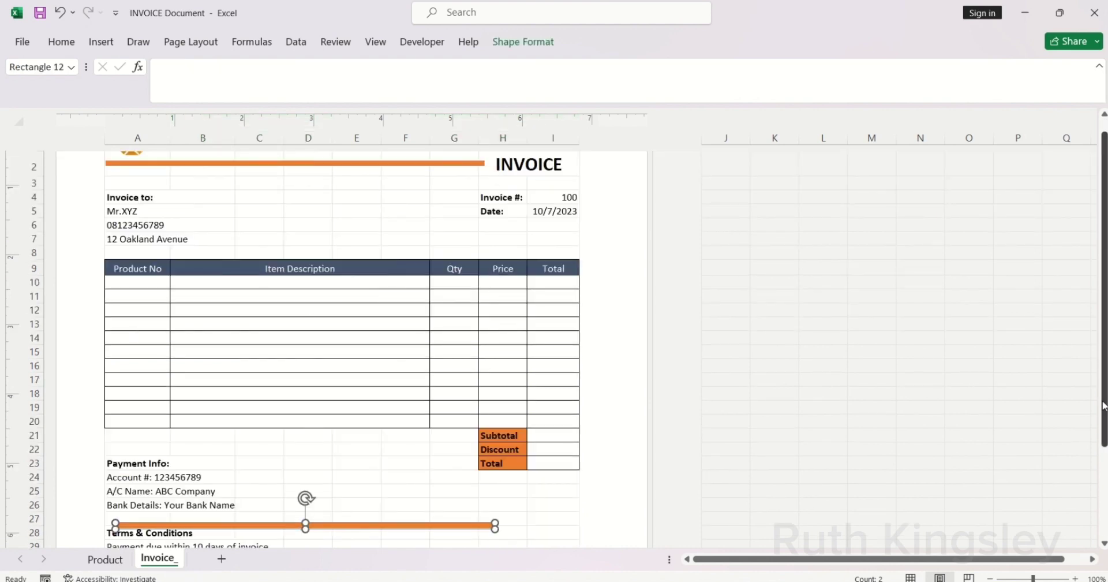
left_click_drag(1103, 404, 1103, 496)
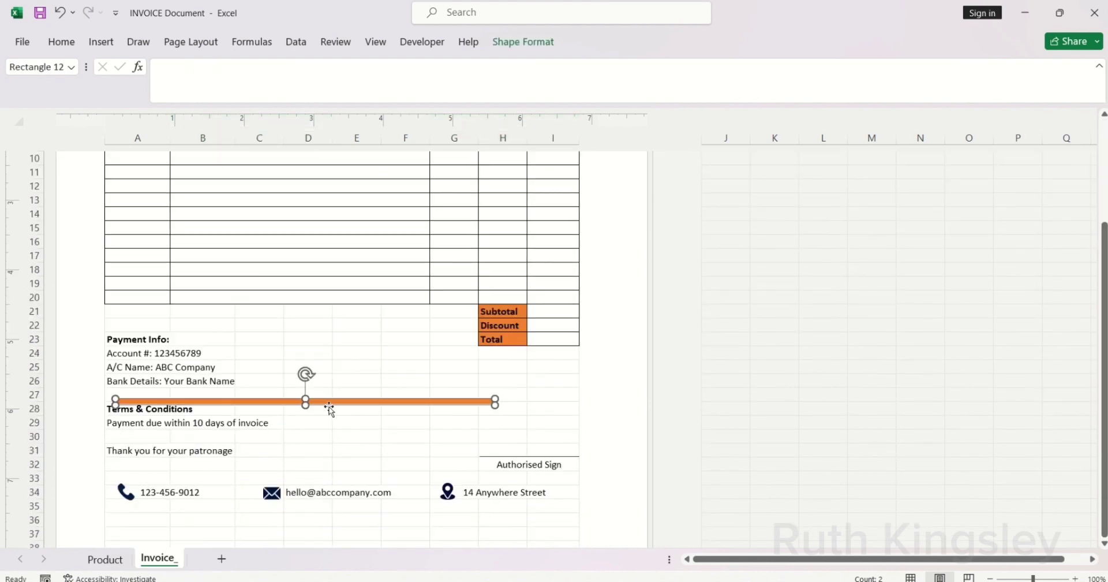
left_click_drag(302, 402, 281, 516)
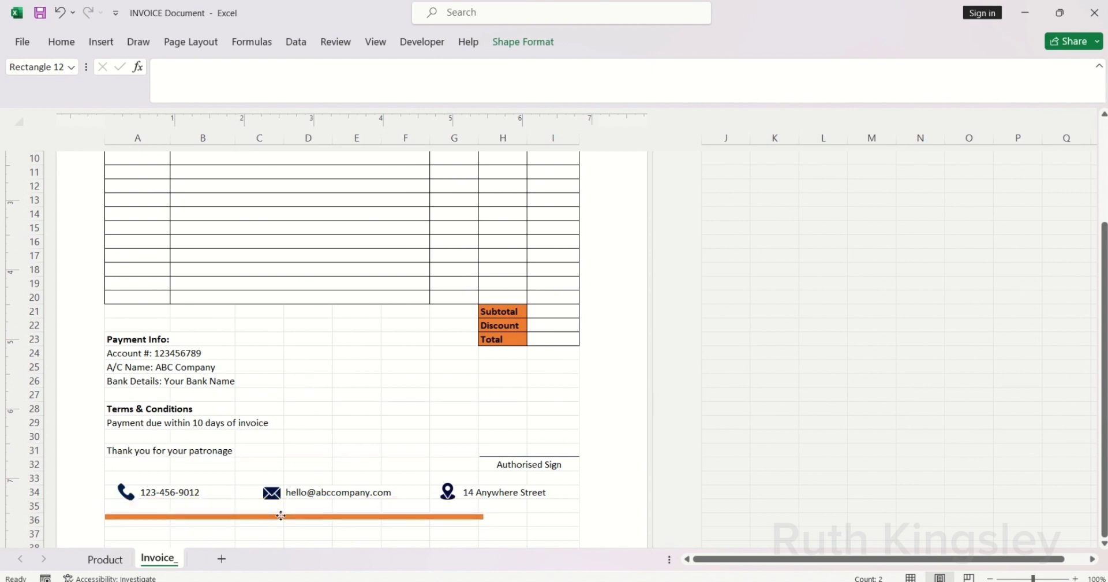
left_click(281, 515)
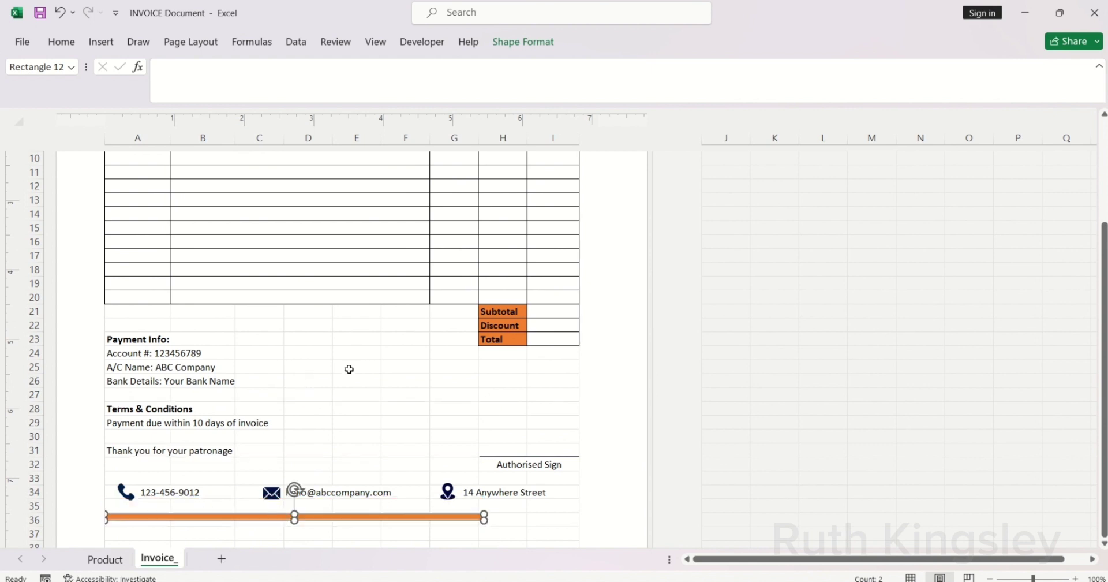
Step: Change the copied orange bar to a Rectangle and stretch it from column A to I
left_click(533, 45)
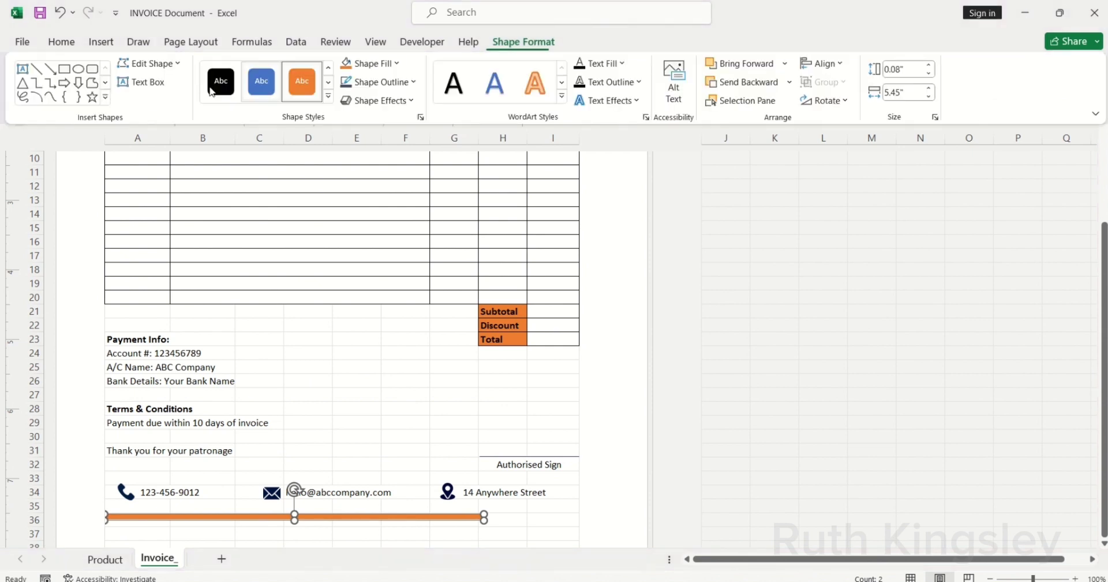
left_click(171, 72)
mouse_move(176, 83)
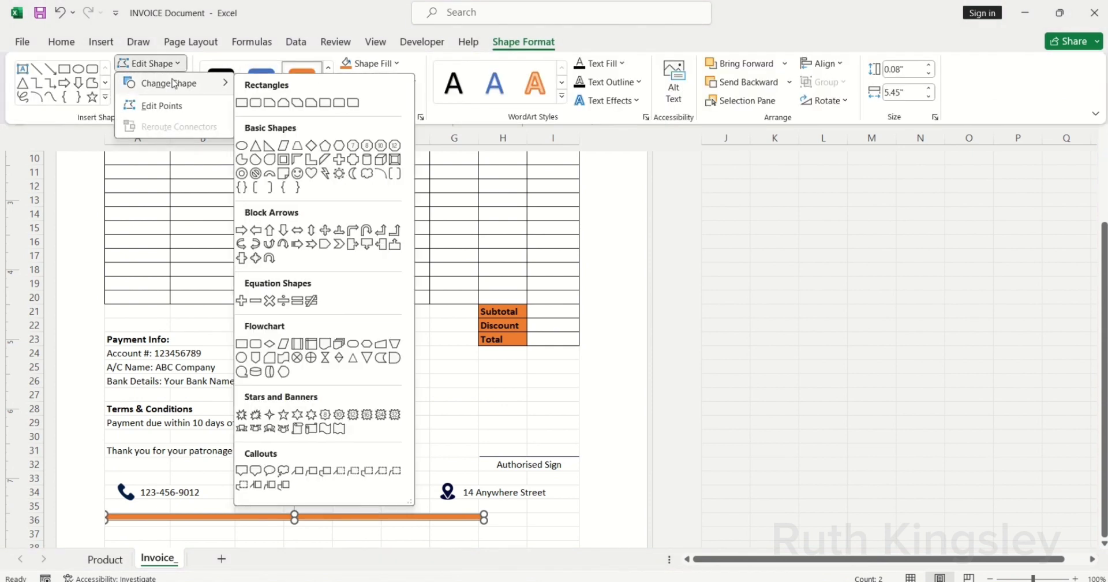
left_click(283, 105)
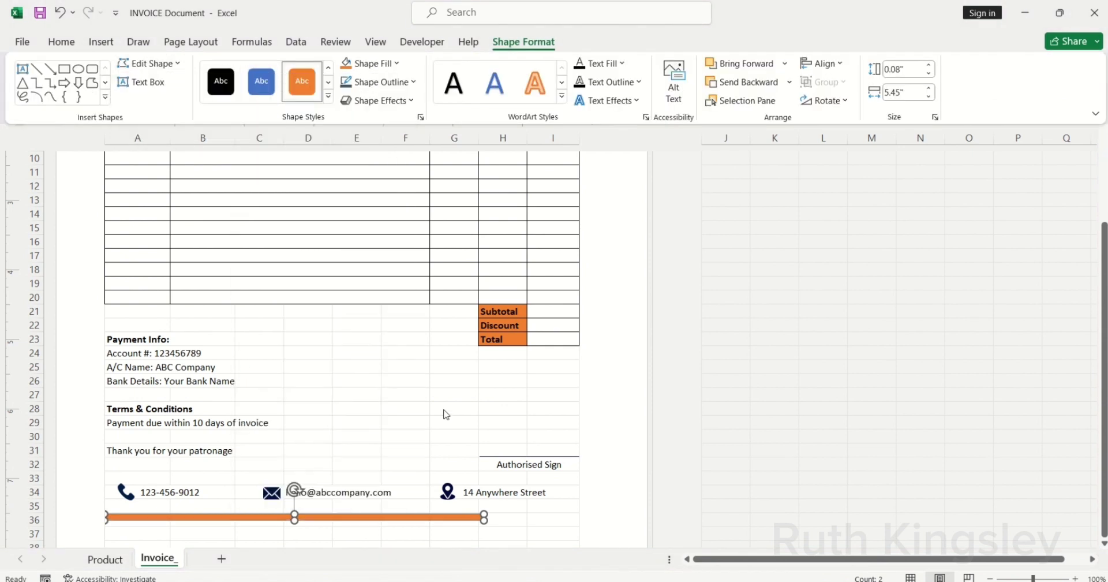
left_click(484, 513)
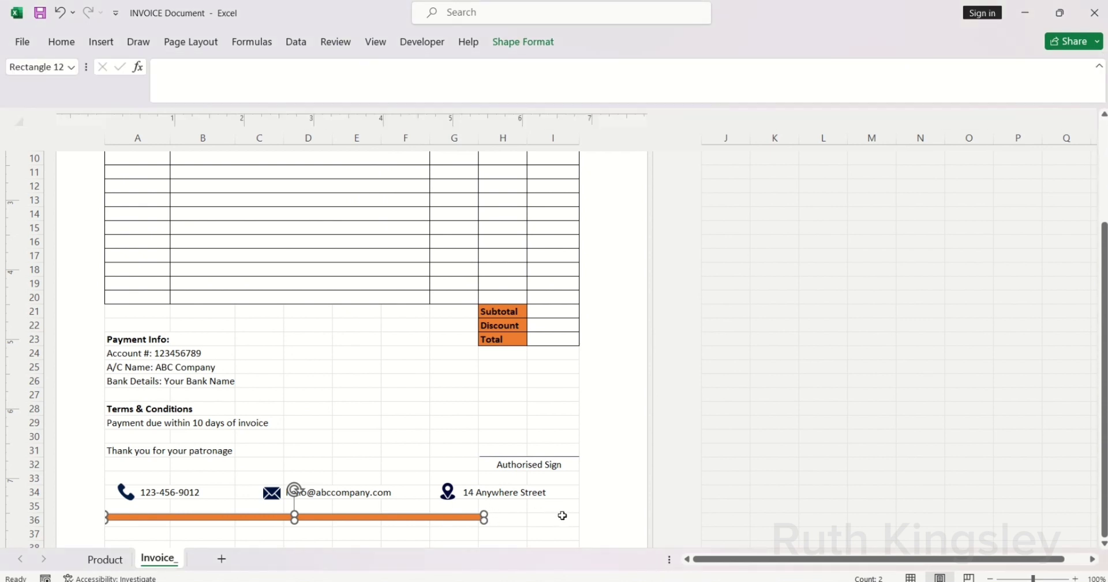
left_click_drag(484, 513, 580, 514)
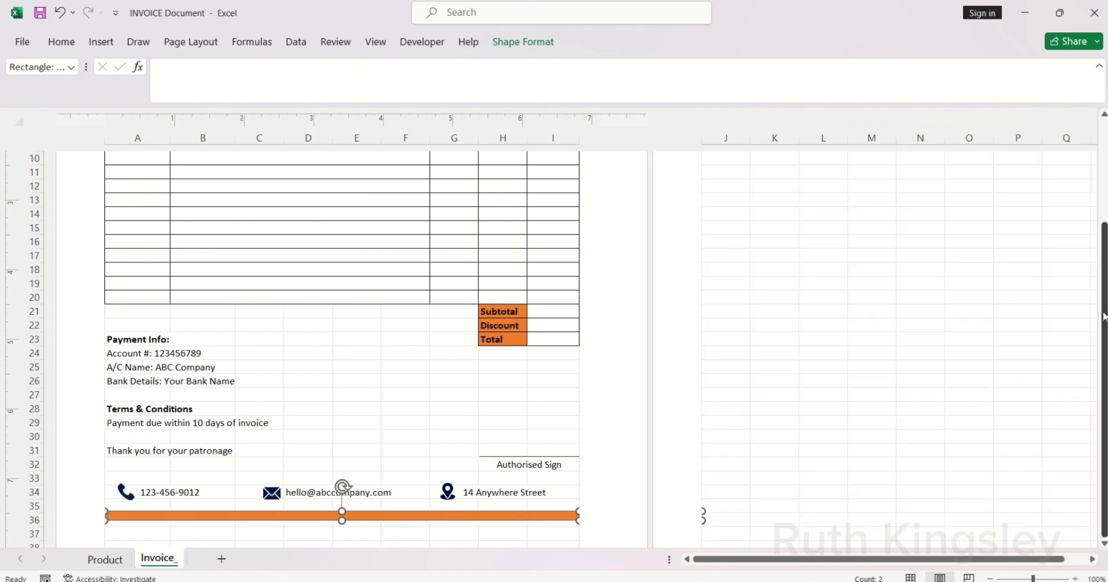
left_click_drag(1103, 317, 1082, 213)
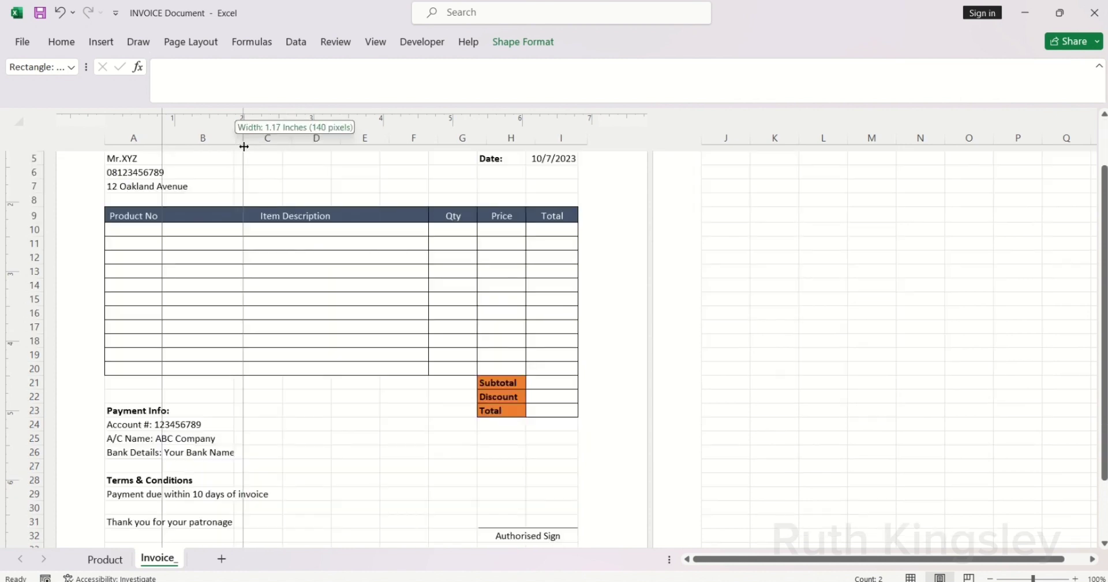
Step: Narrow columns A, E and F and widen column B to pull the Qty, Price and Total columns left
left_click_drag(242, 144, 242, 150)
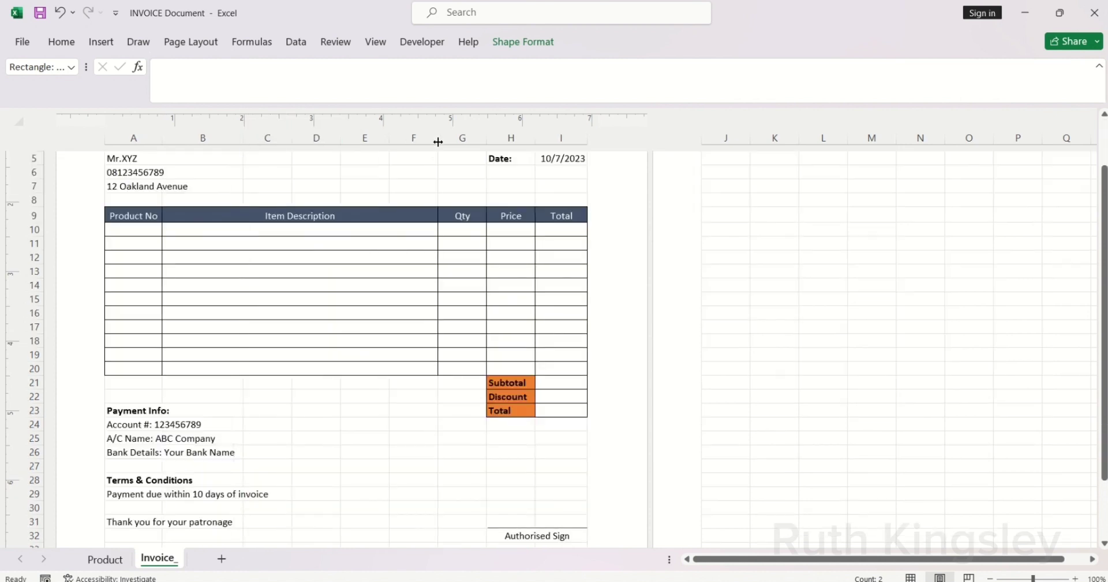
left_click_drag(439, 141, 456, 140)
left_click_drag(389, 144, 376, 153)
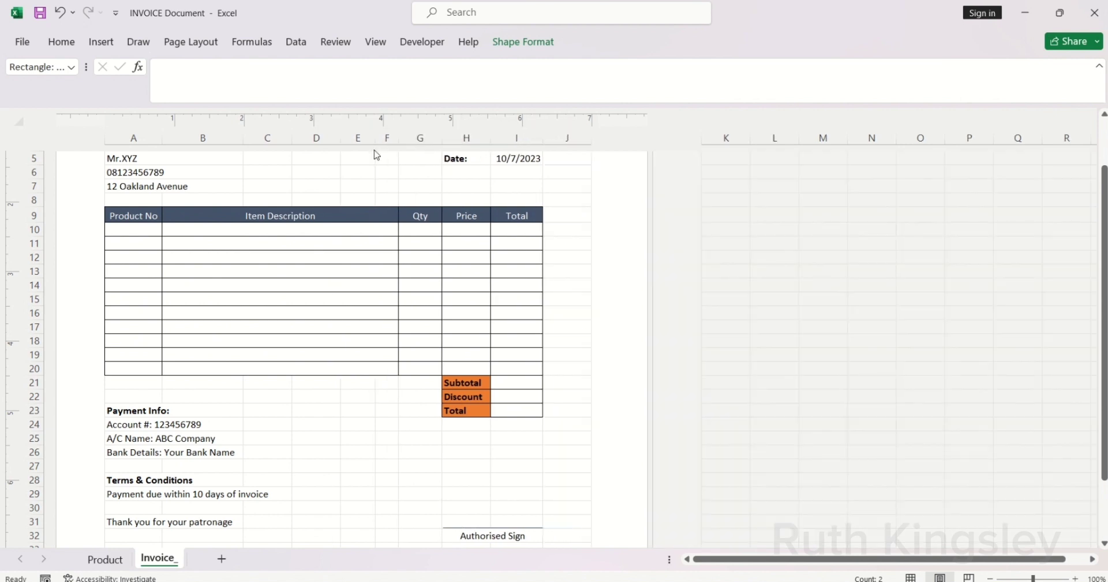
left_click_drag(1103, 270, 1103, 259)
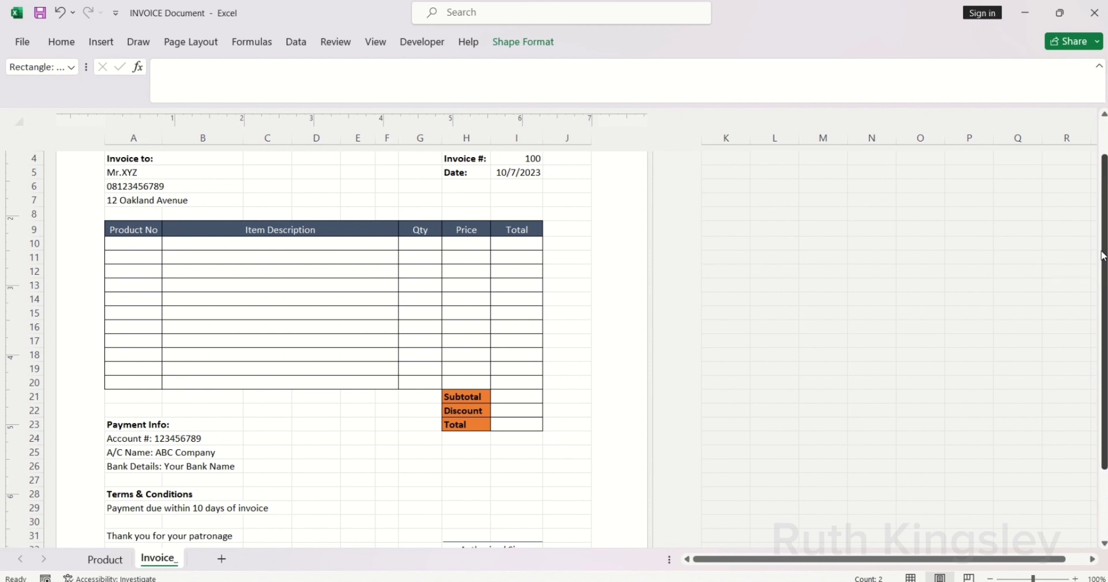
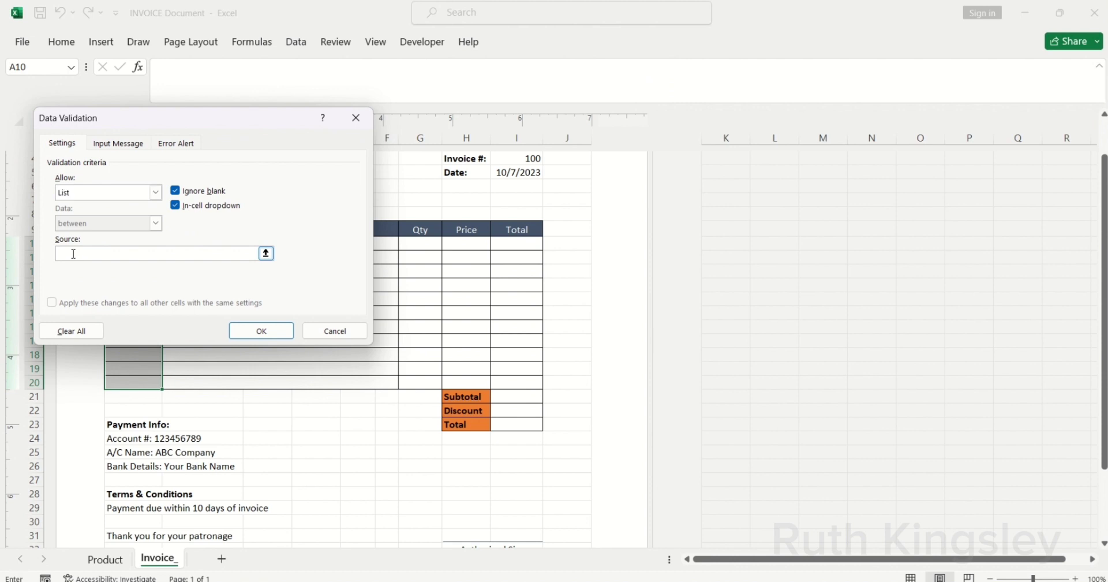
Step: Use =Product_id as the Product No list source and check the product numbers in A10's dropdown
type("=Pro")
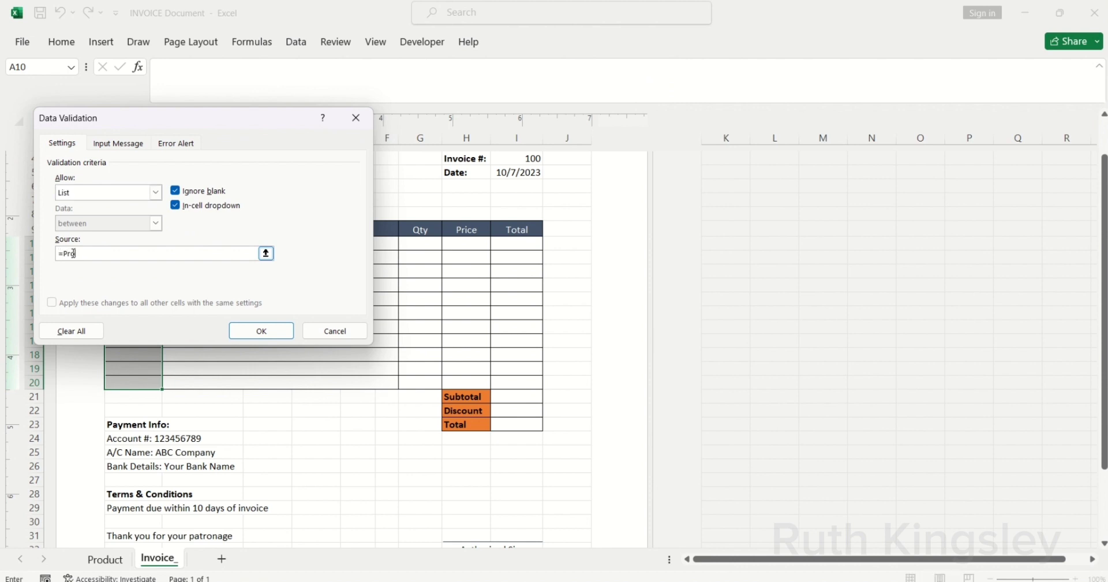
type("duct_id")
left_click(266, 329)
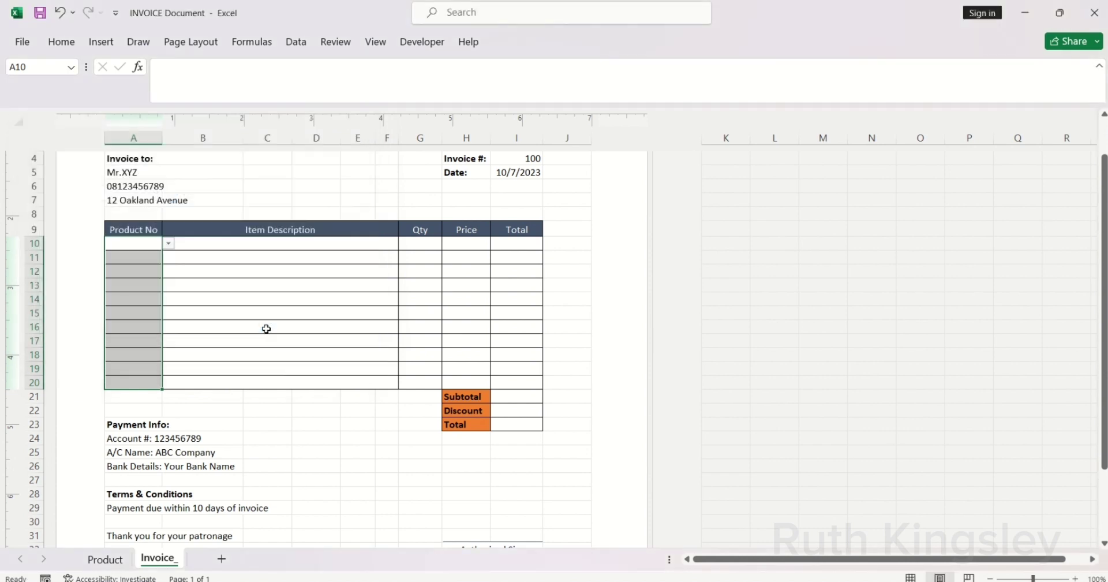
left_click(168, 243)
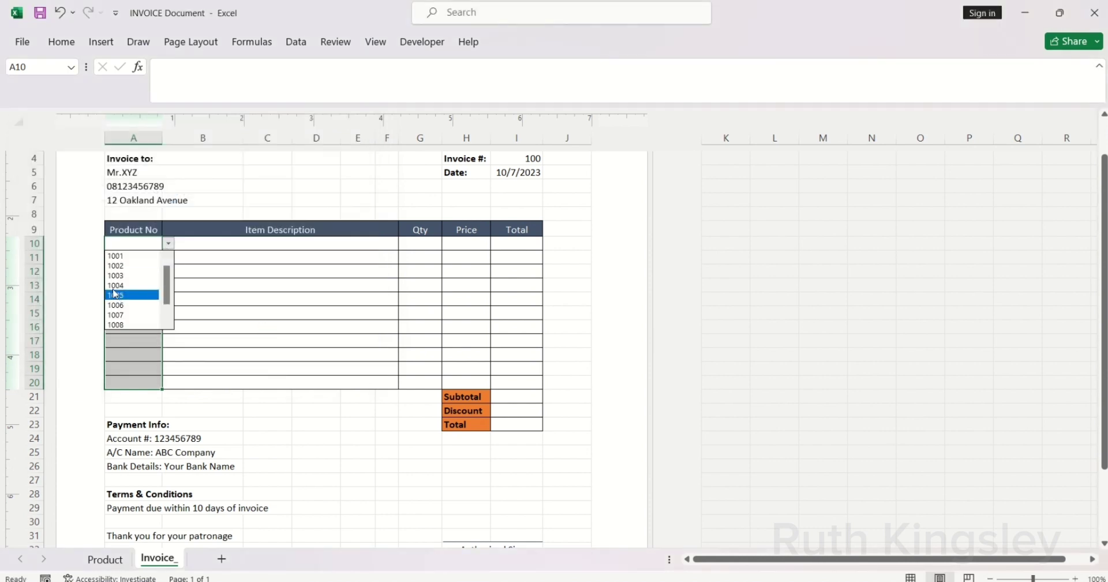
left_click(226, 250)
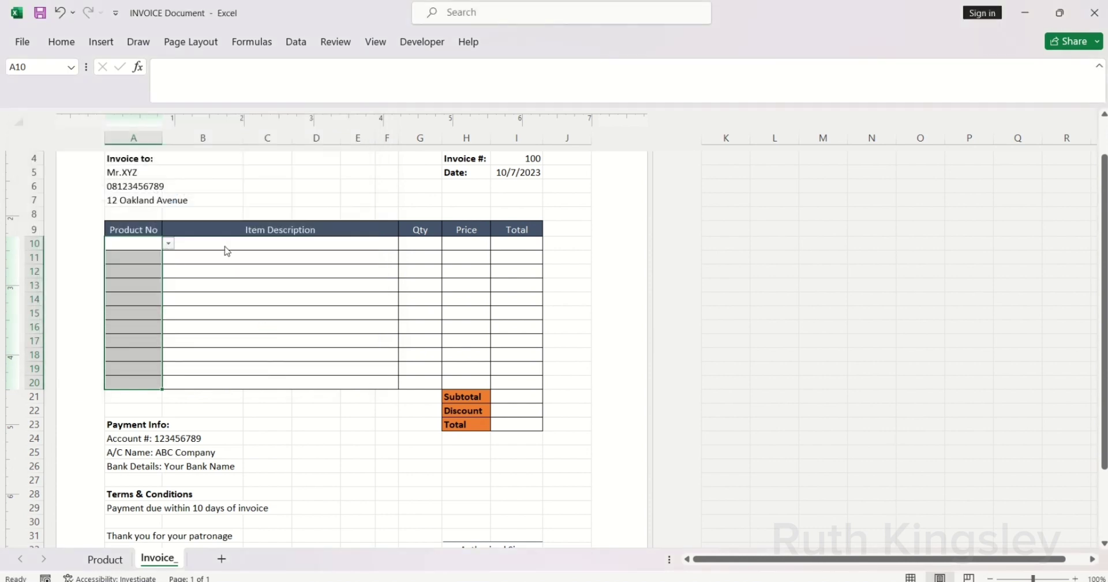
left_click(216, 244)
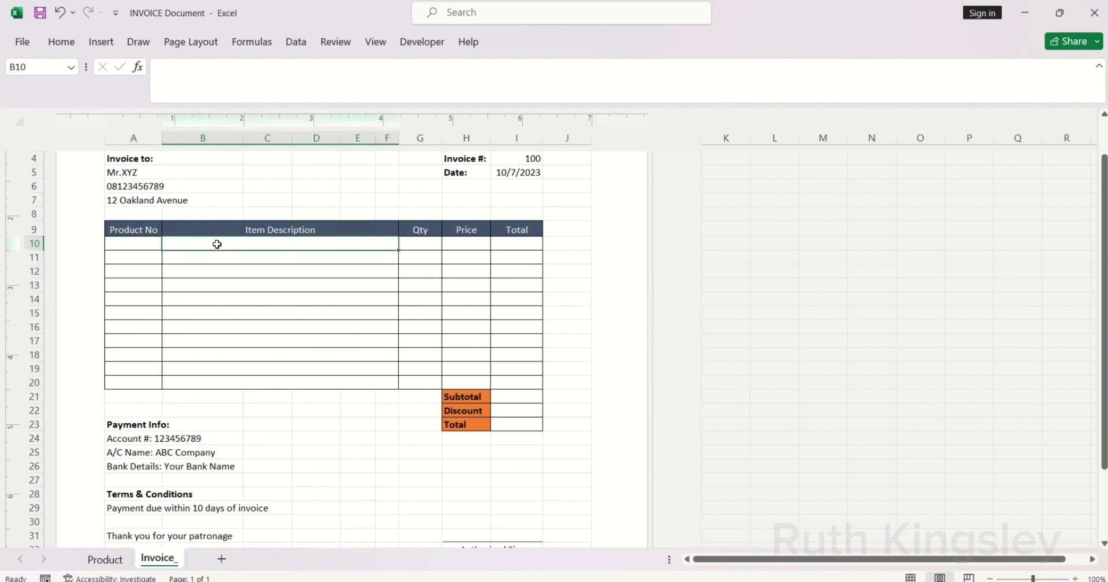
Step: Start B10's formula with an IF(ISBLANK(A10),...) blank test
type("=fi")
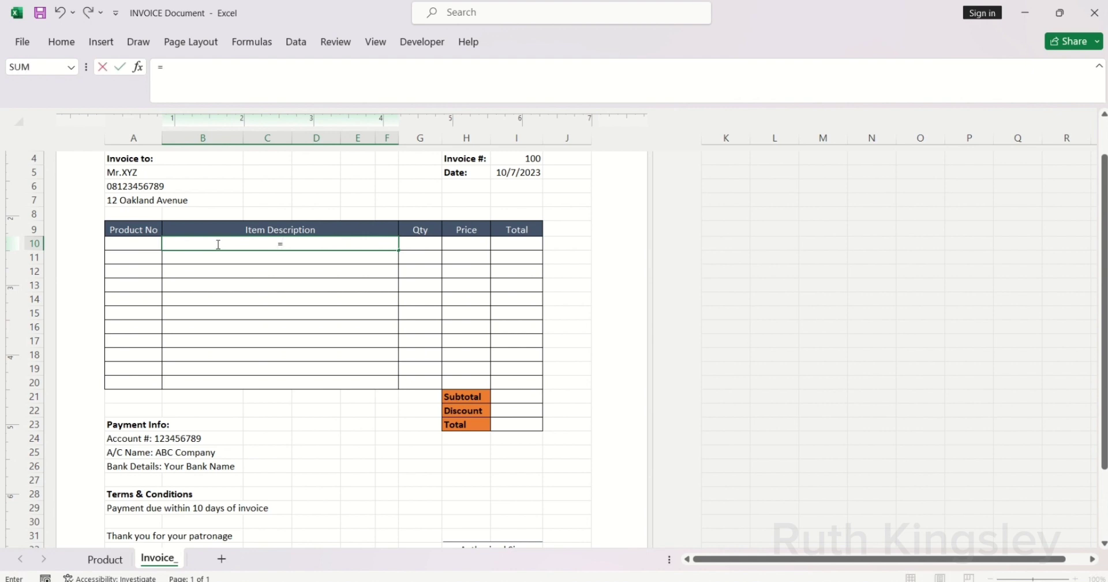
key("BackSpace")
key("BackSpace")
type("if")
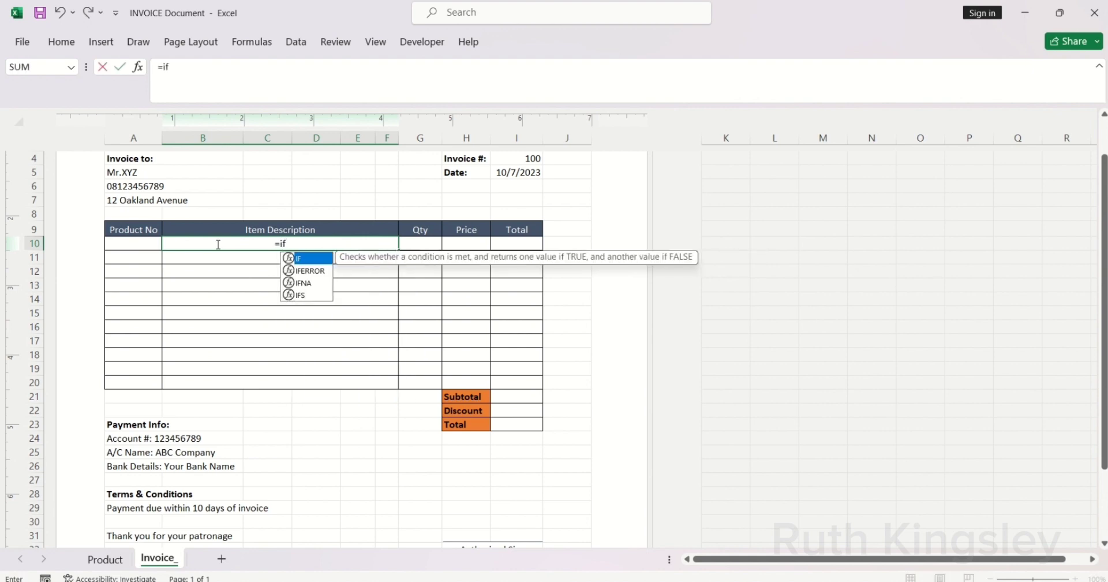
key("Tab")
type("is")
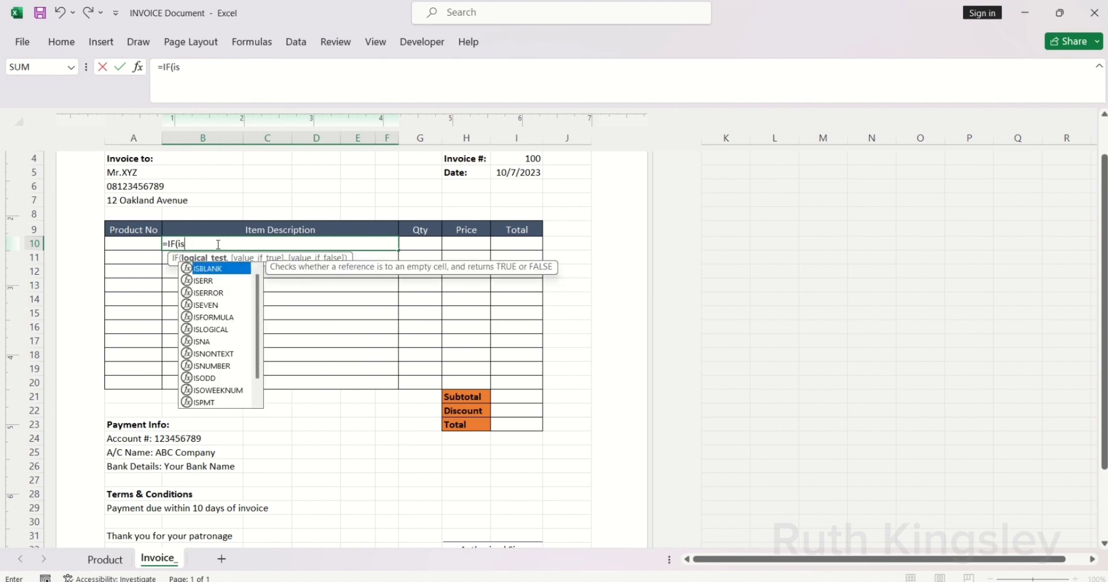
key("Tab")
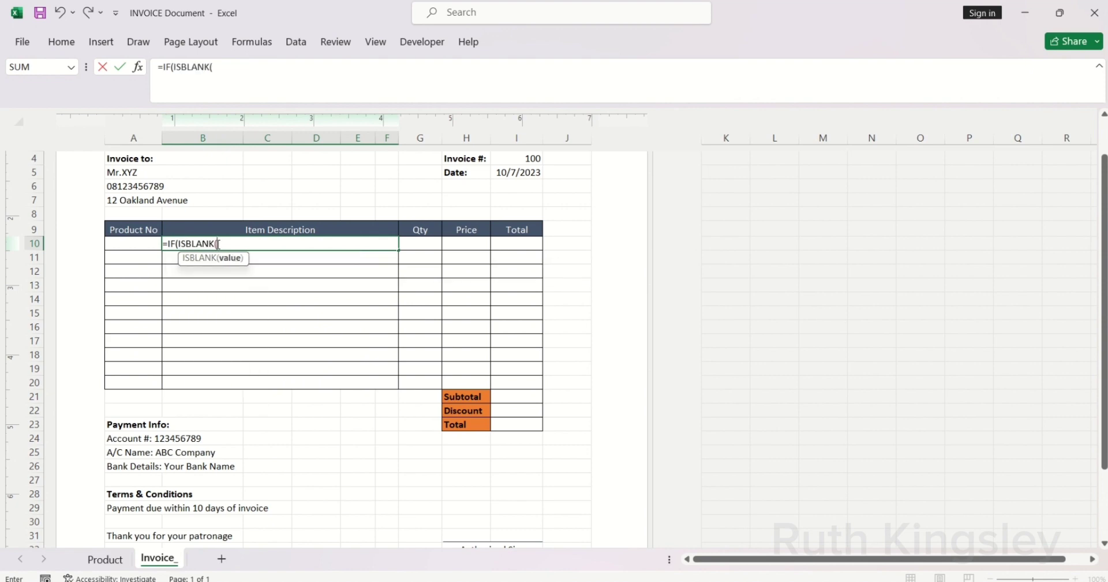
left_click(138, 246)
type(")")
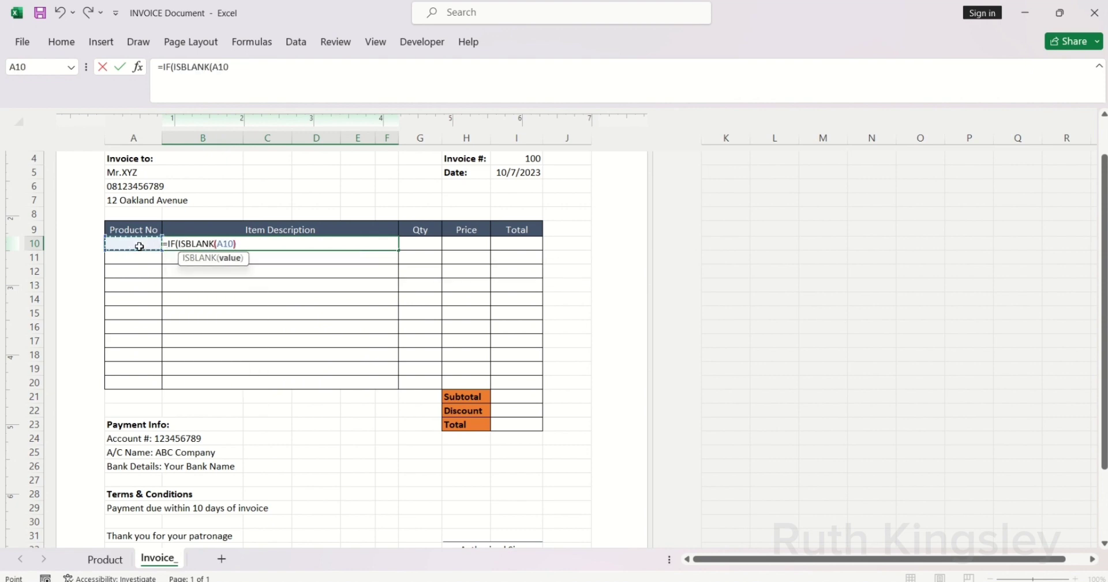
type(",")
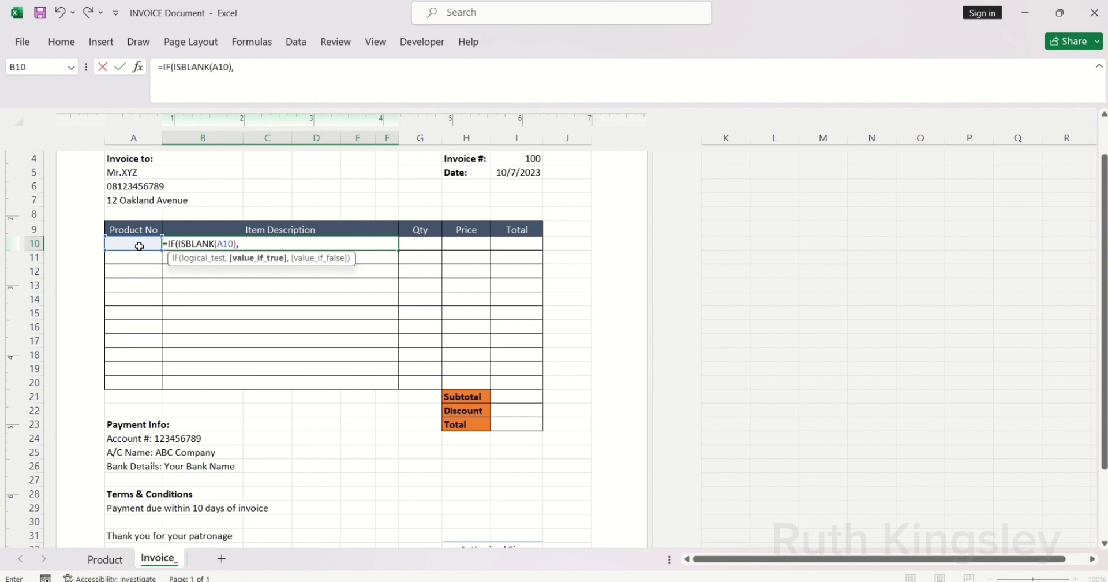
Step: Complete it with VLOOKUP(A10,Products,2,FALSE) so B10 returns the product description
type("\"\",")
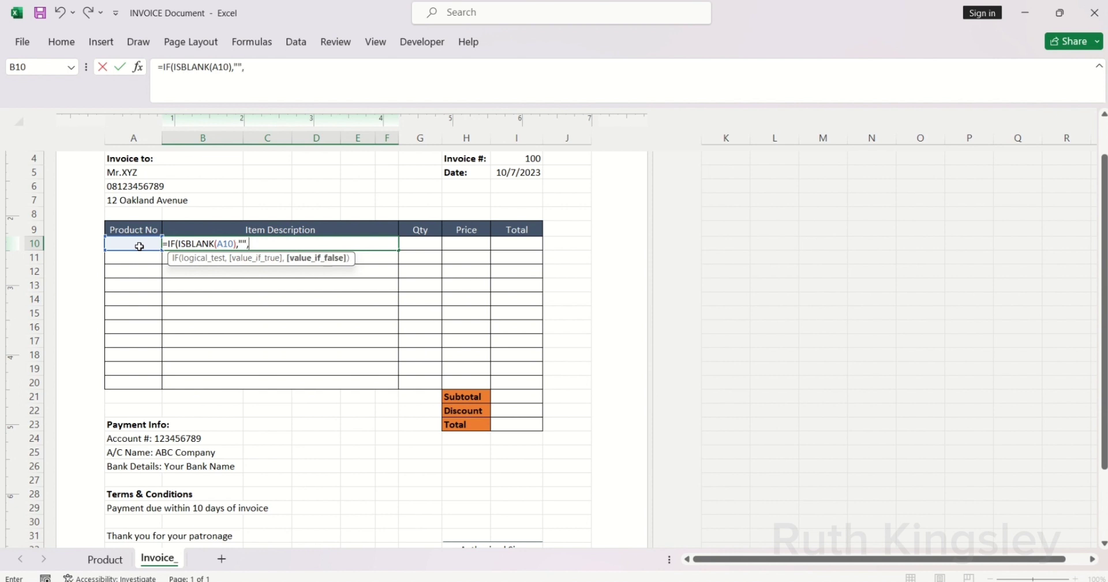
type("vlo")
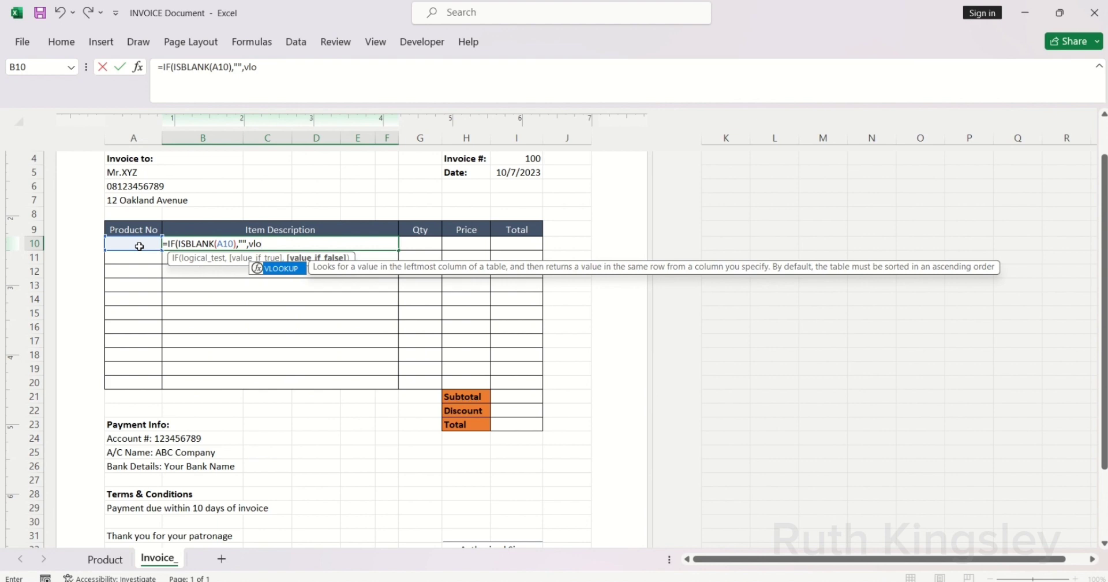
key("Tab")
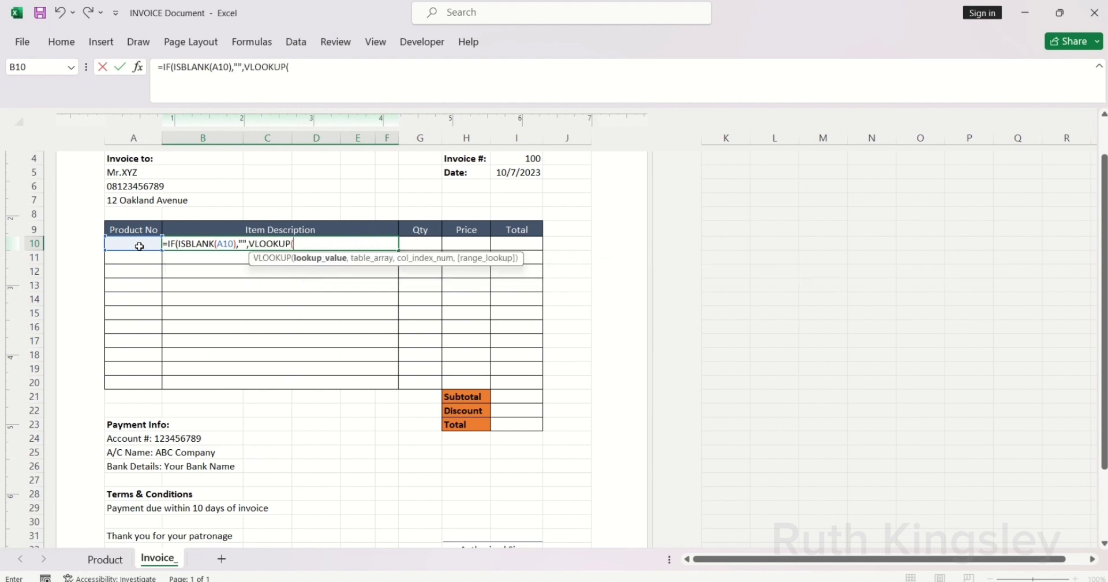
left_click(133, 244)
type(",")
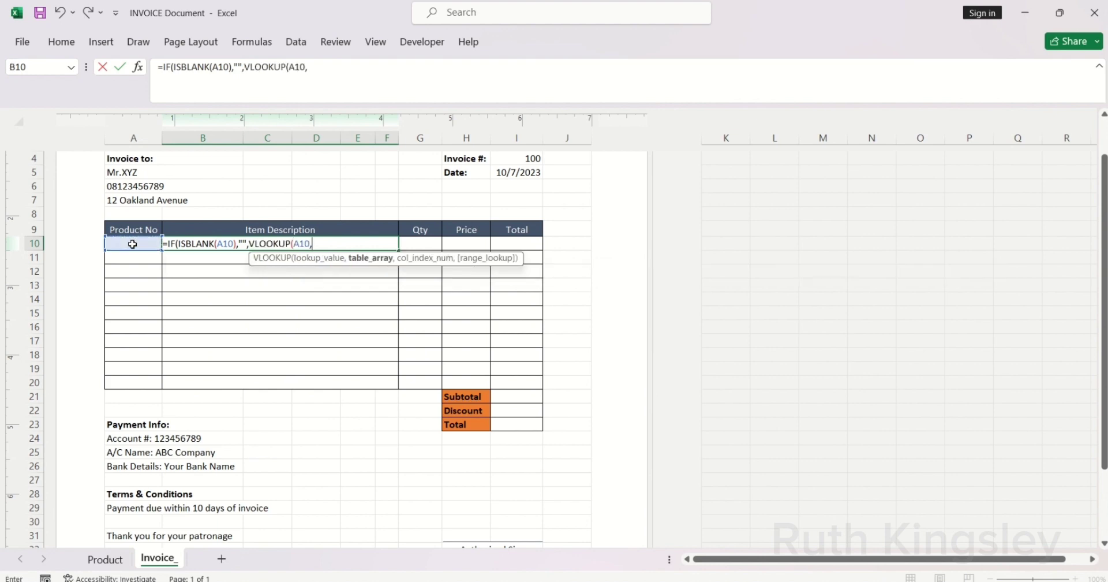
type("Products,2,")
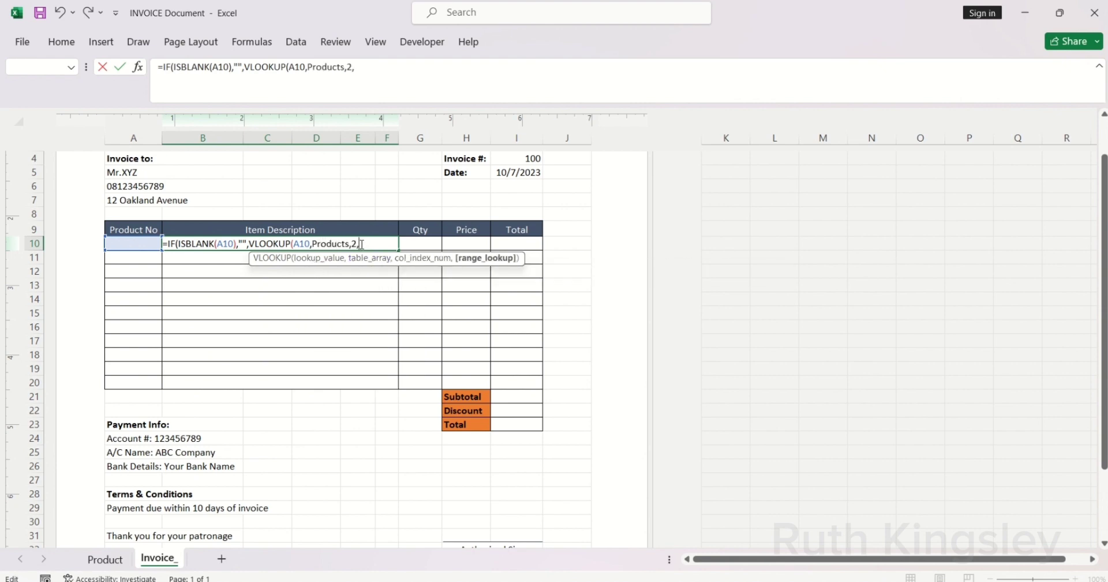
key("BackSpace")
key("BackSpace")
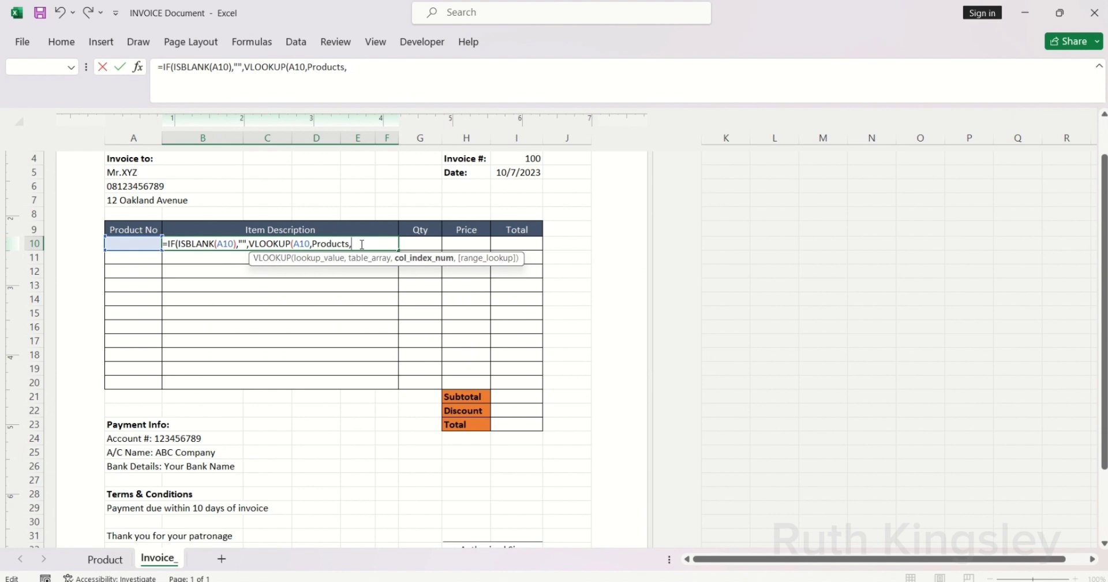
type("2,")
key("Down")
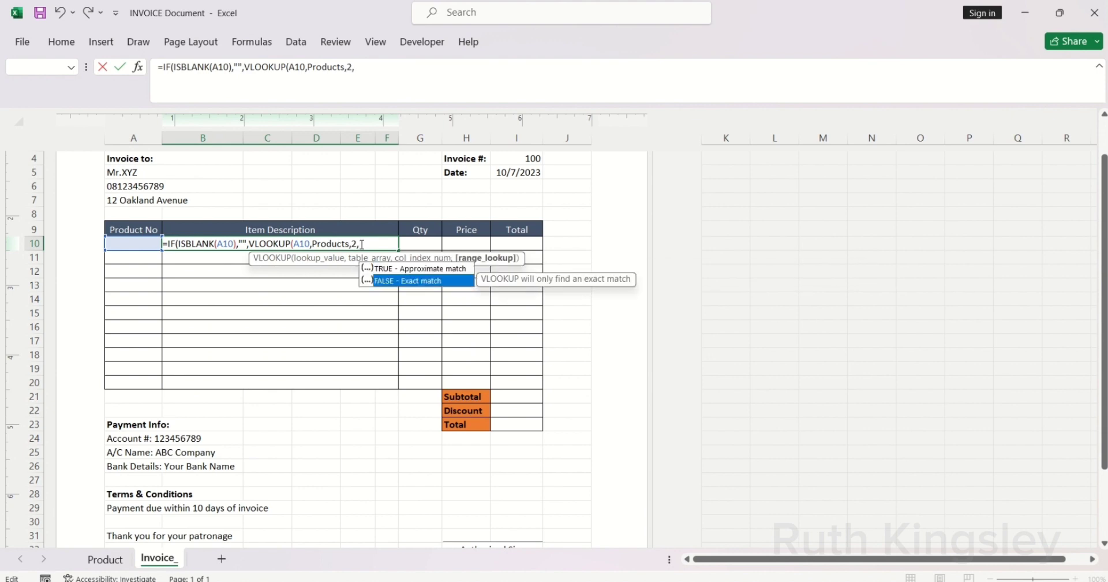
key("Tab")
type("))")
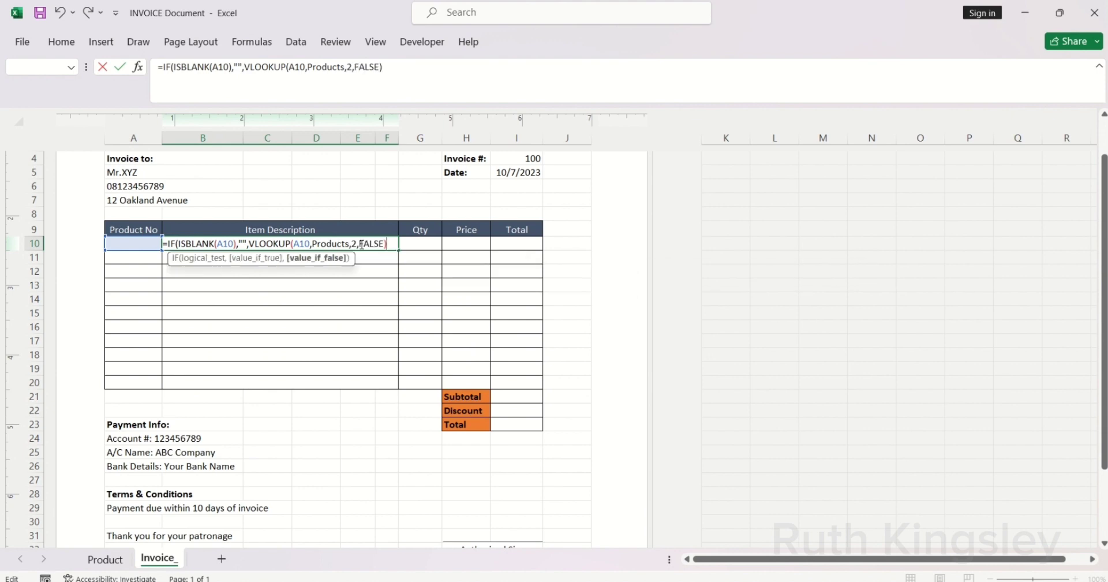
key("Return")
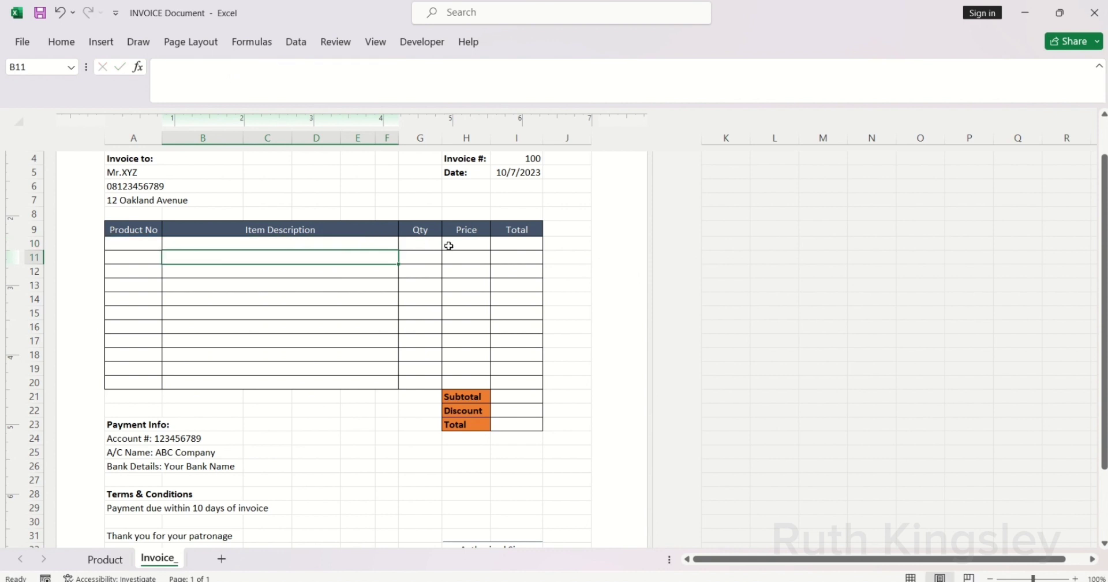
Step: Enter quantity 3 in Qty cell G10
left_click(434, 247)
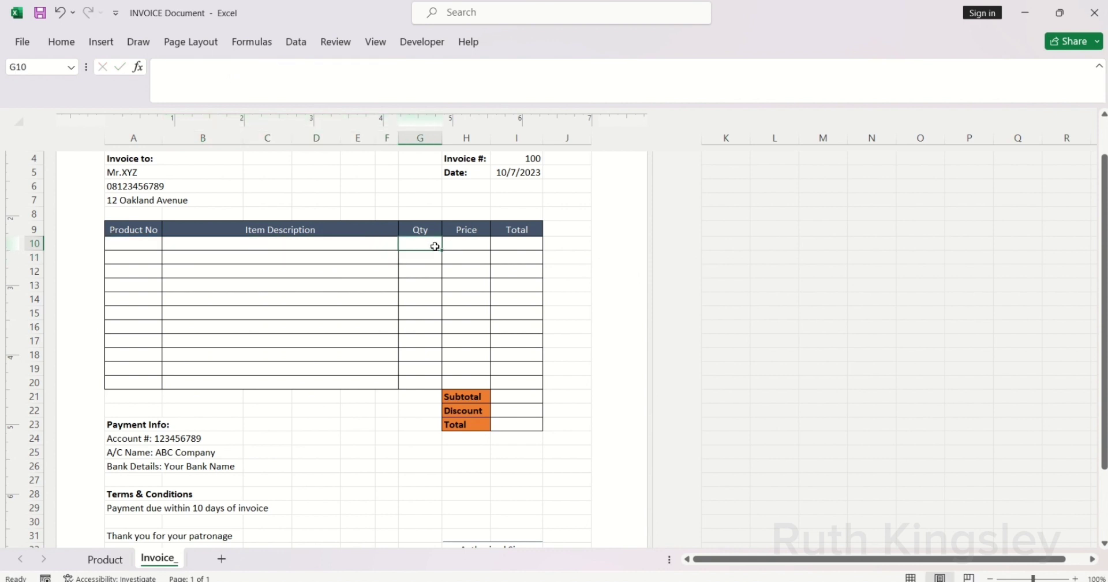
type("3")
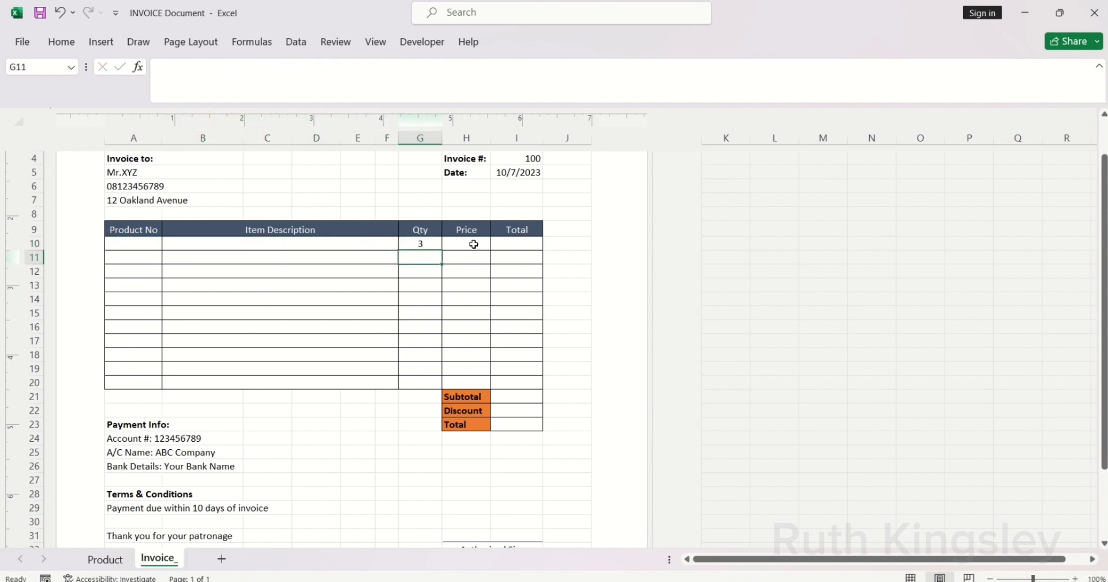
left_click(473, 244)
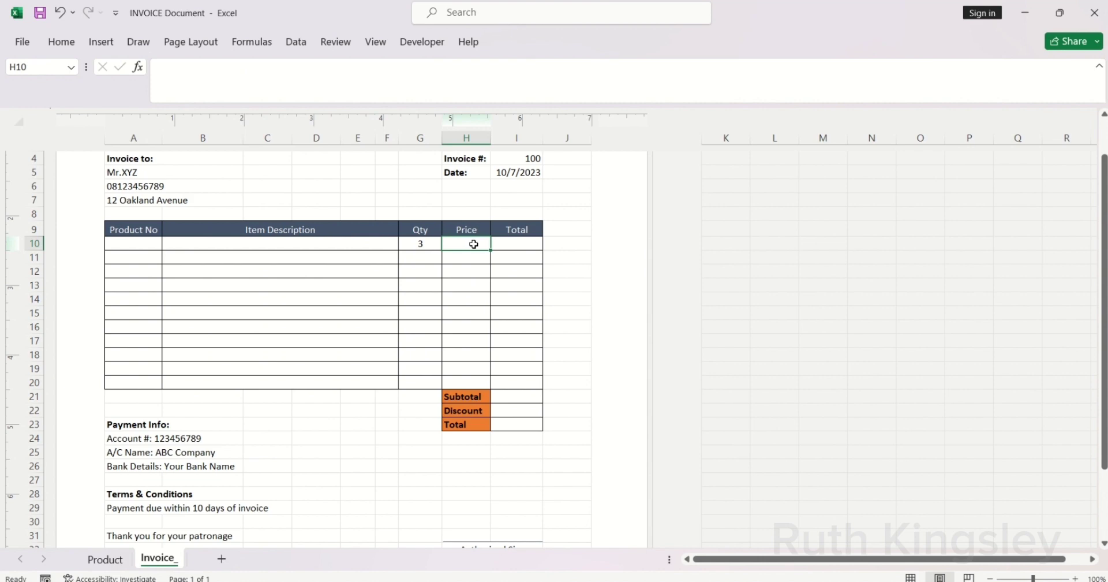
Step: Begin the H10 price formula with an IF(ISBLANK(A10),...) blank test
type("=c")
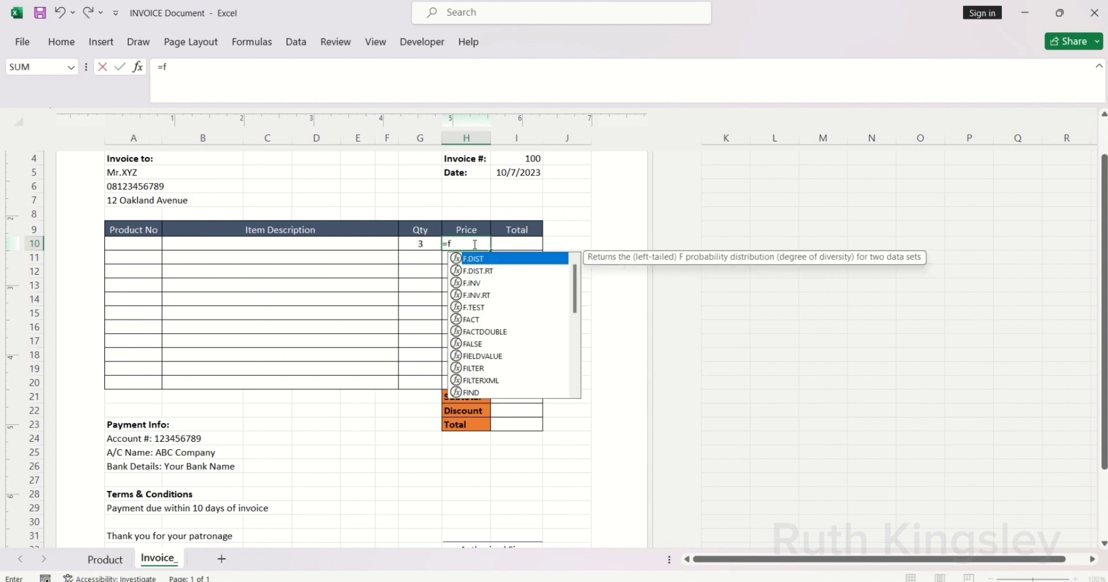
key("BackSpace")
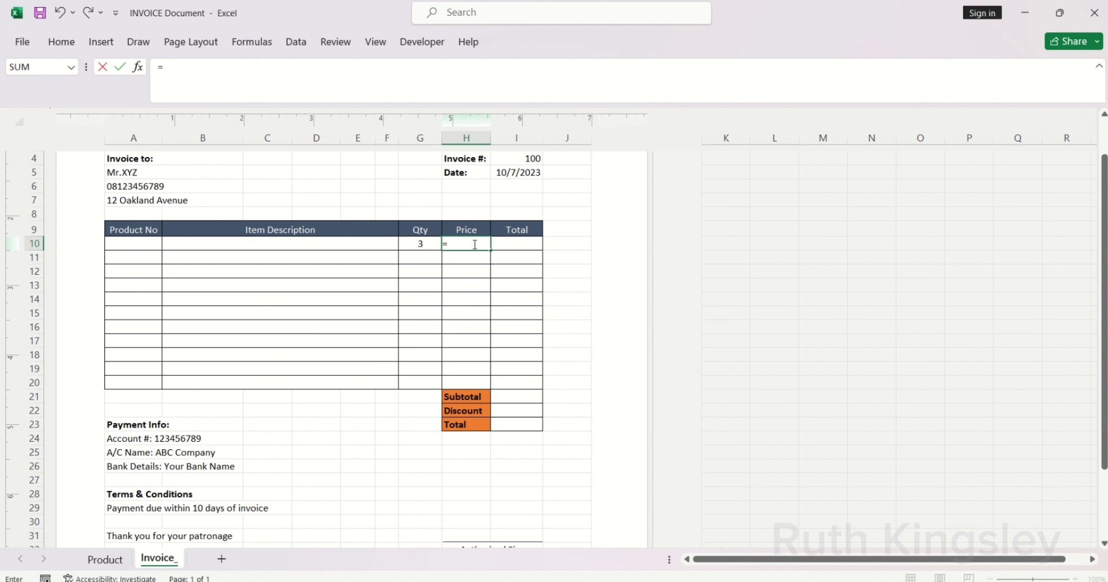
type("if")
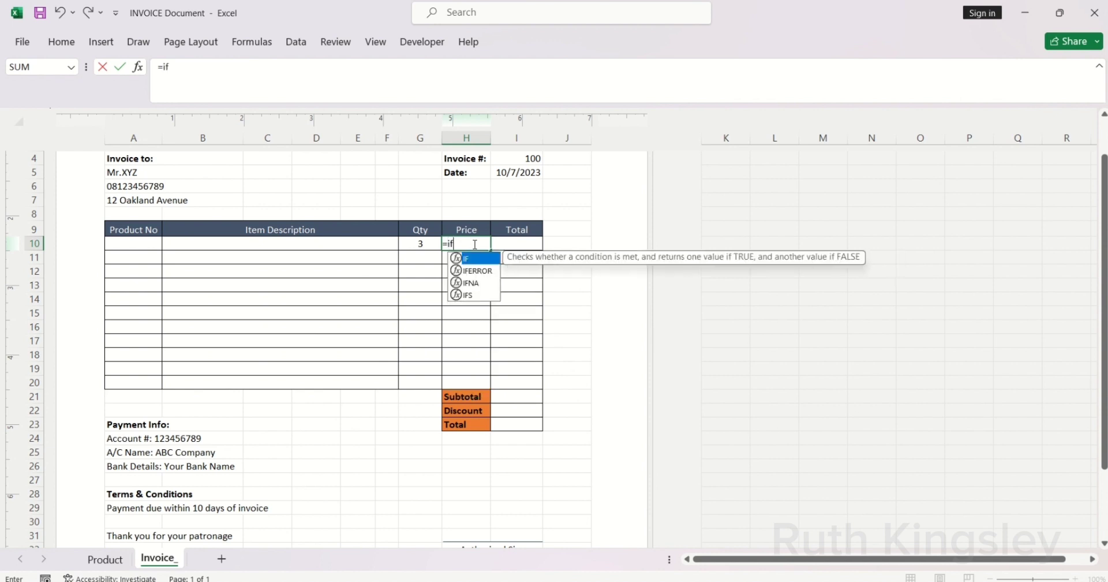
key("Tab")
type("is")
key("Tab")
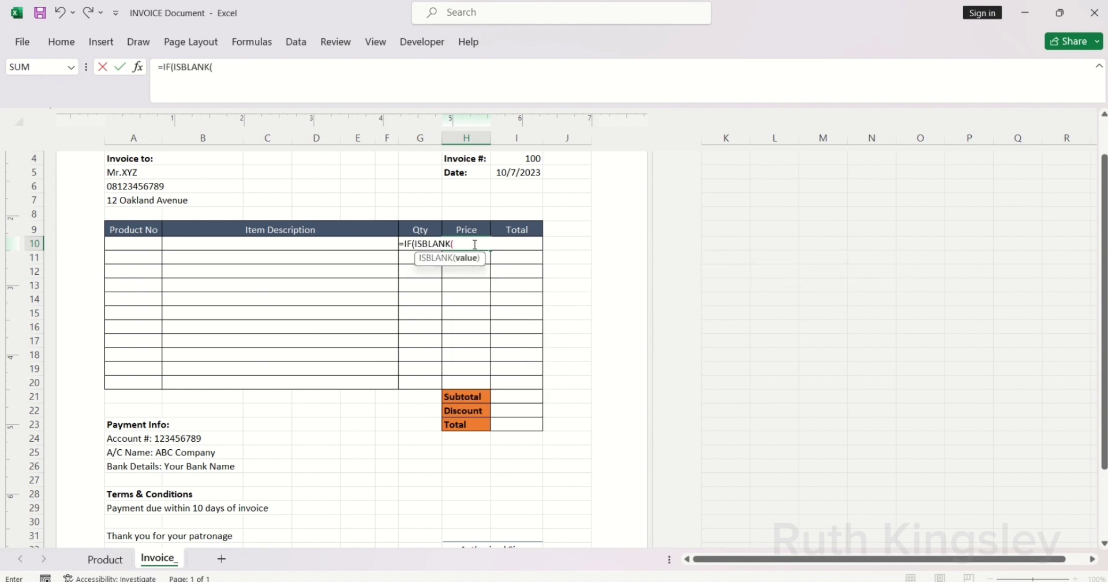
left_click(133, 243)
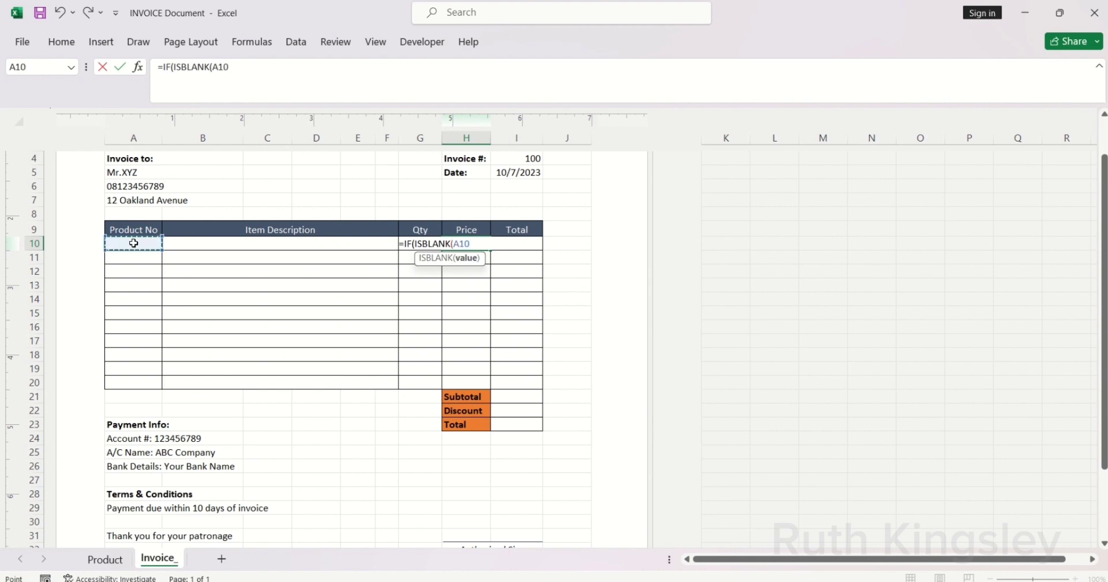
Step: Finish it with VLOOKUP(A10,Products,3,FALSE) to return the product's price
type("),\"\"")
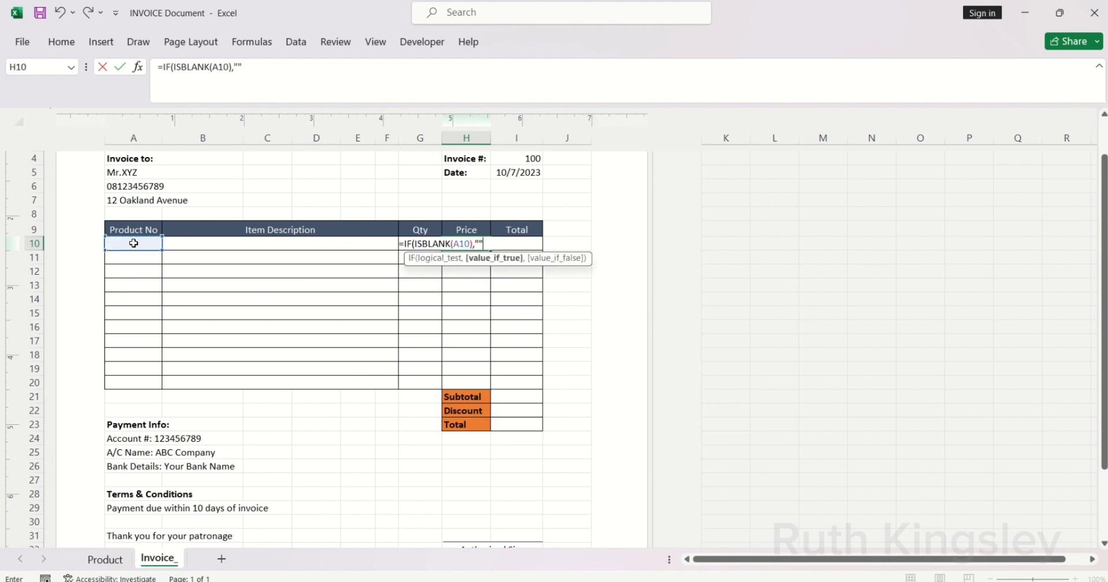
type(",VLOOKUP(")
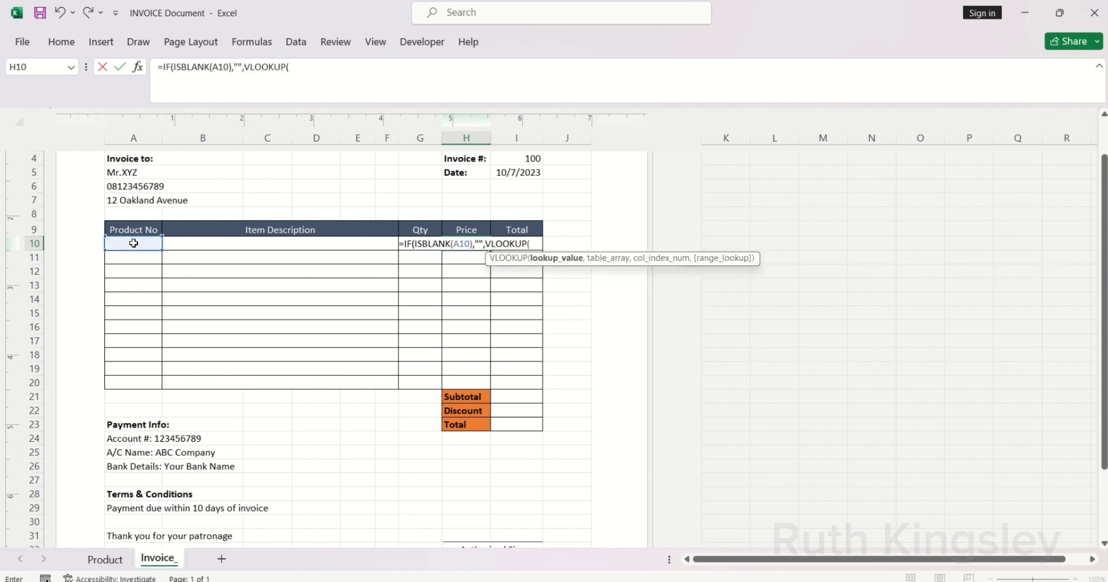
left_click(124, 245)
type(",")
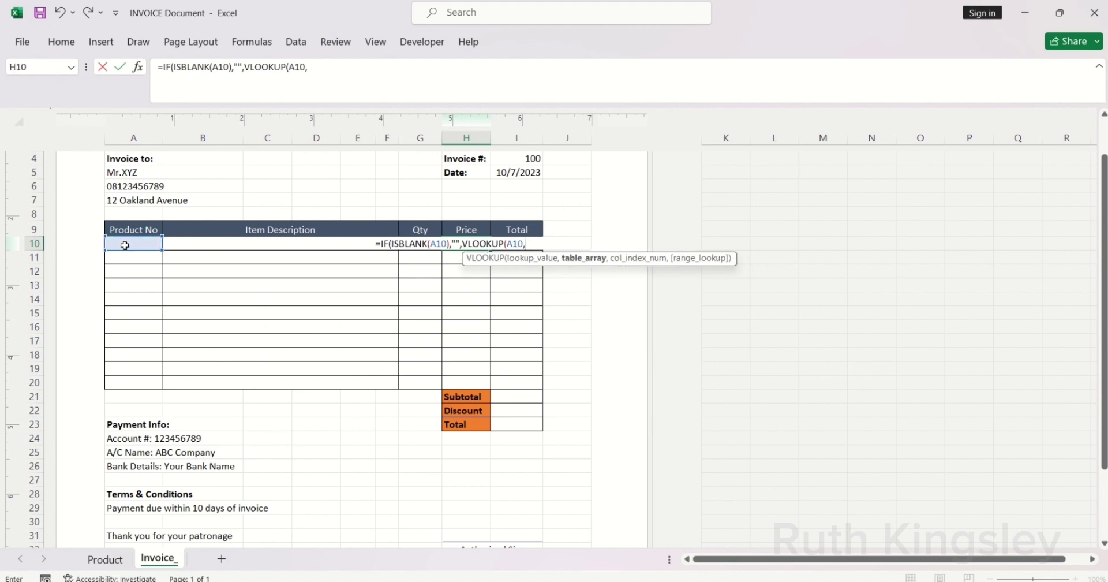
type("Pr")
key("Down")
key("Down")
key("Down")
key("Down")
key("Down")
key("Down")
key("Down")
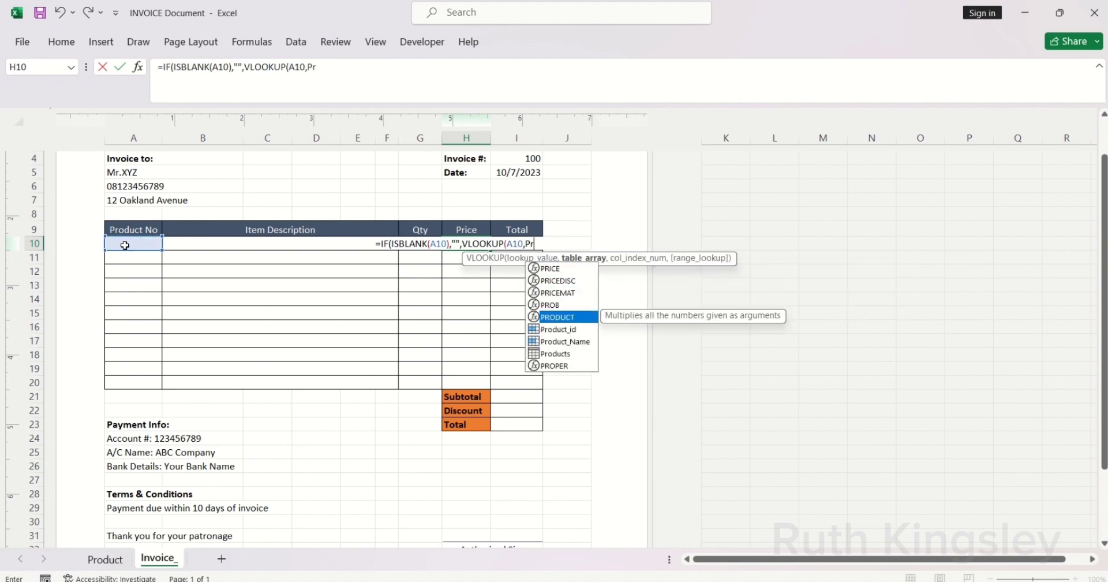
key("Tab")
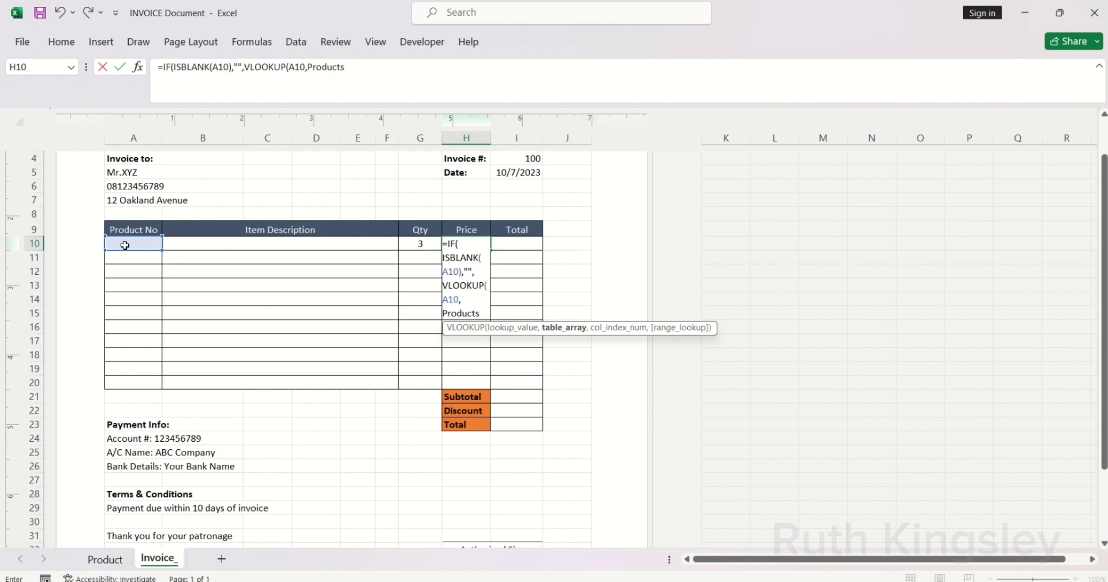
type(",3")
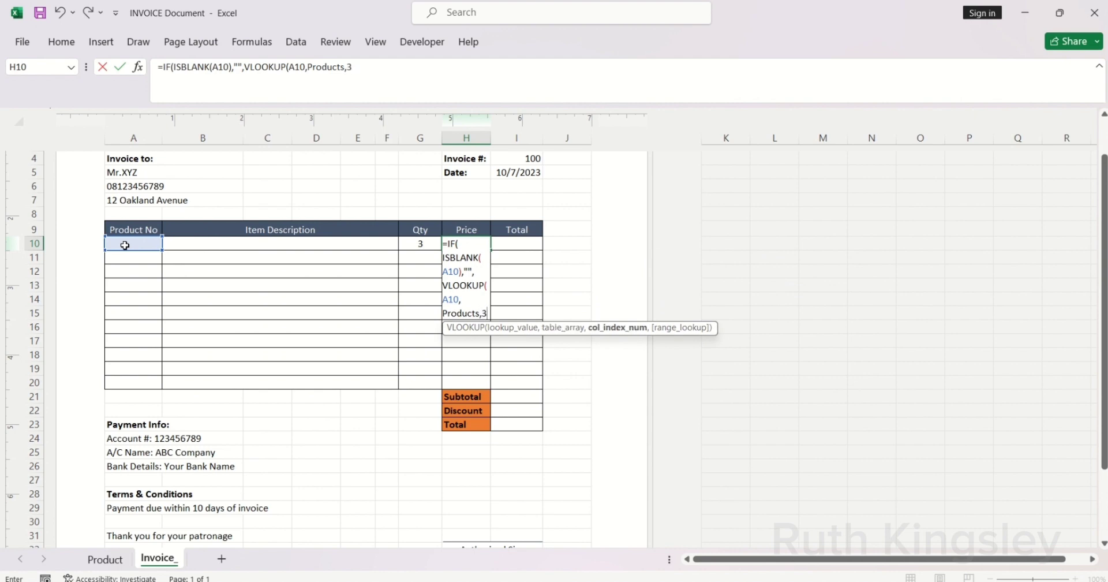
type(",")
key("Down")
key("Tab")
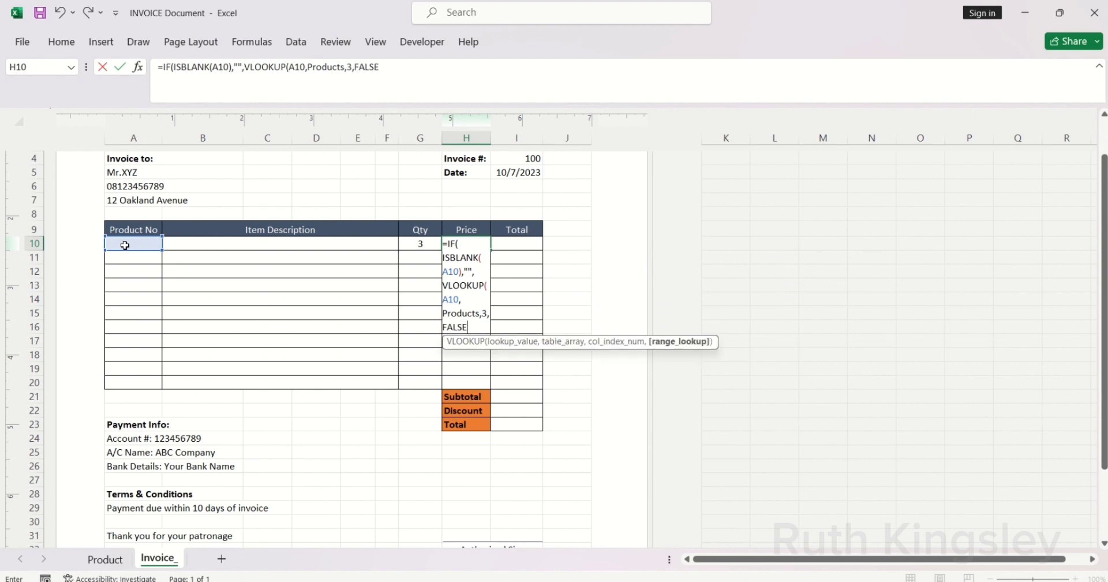
type("))")
key("Return")
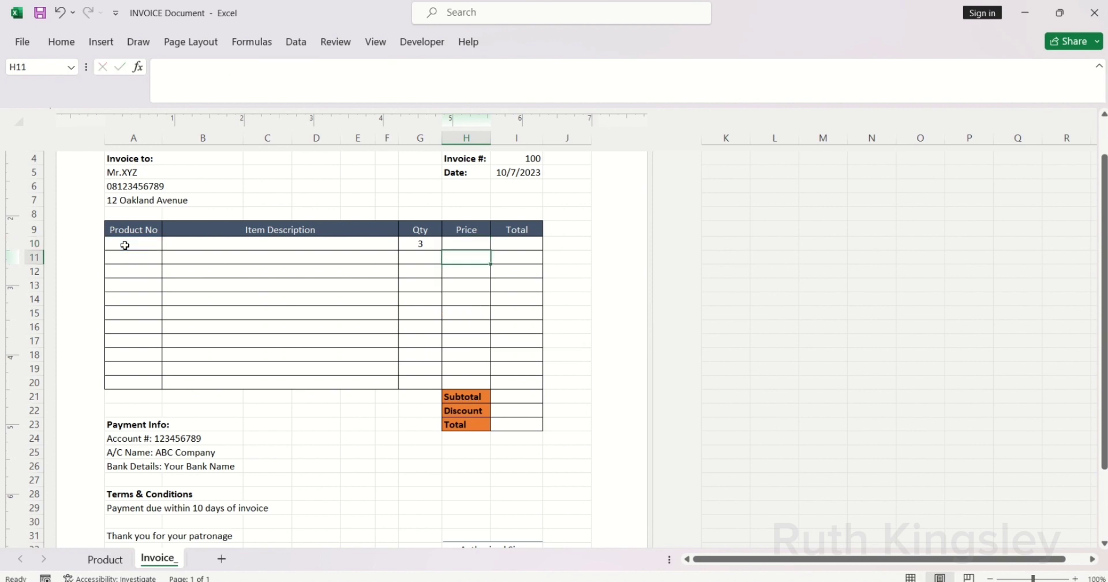
Step: Enter =IF(ISBLANK(A10),"",G10*H10) in Total cell I10
left_click(517, 244)
type("=")
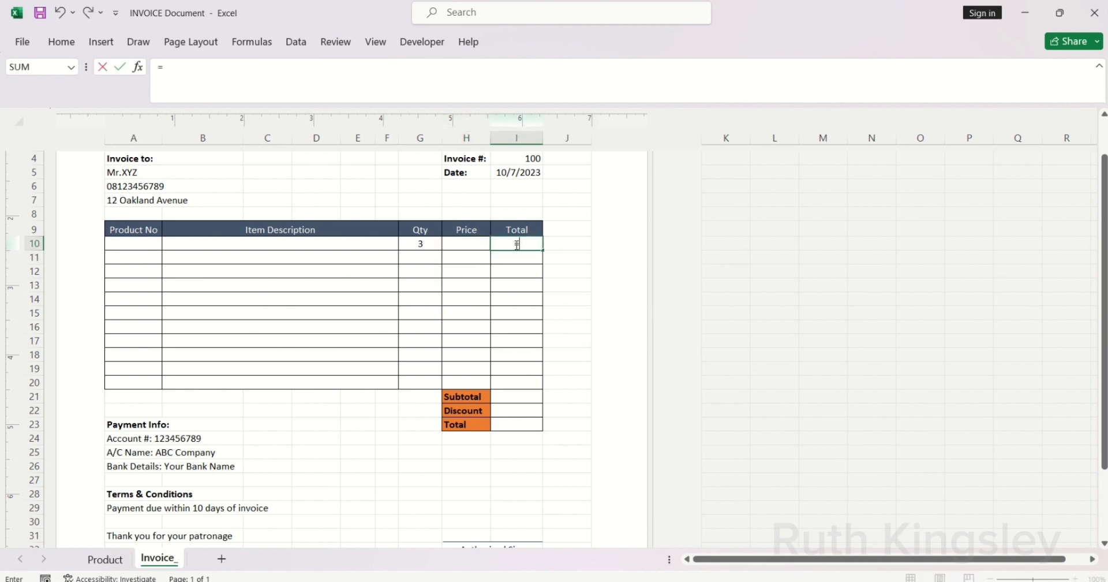
type("if")
key("Tab")
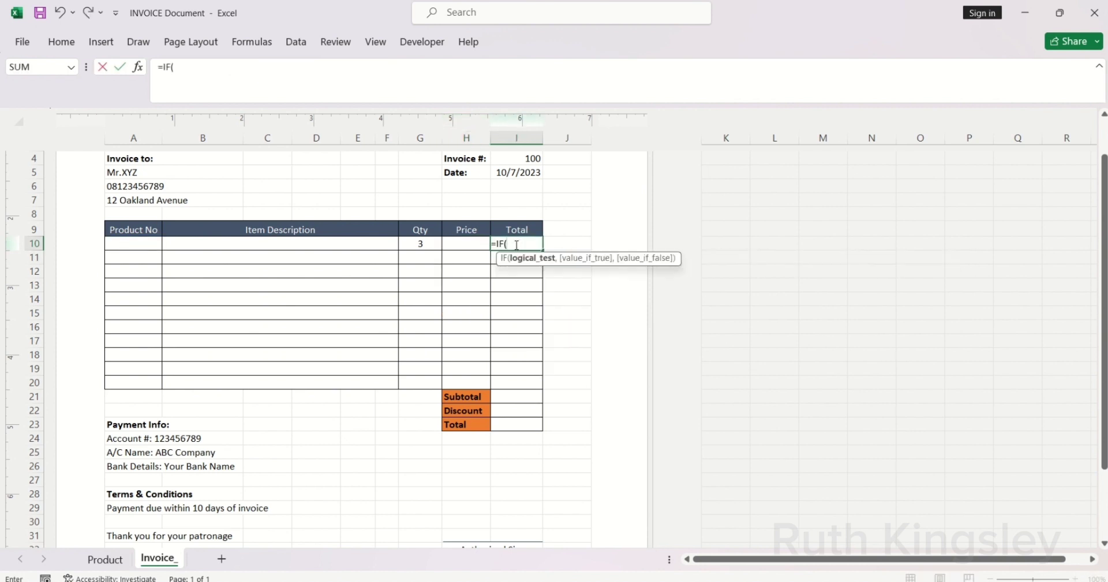
type("is")
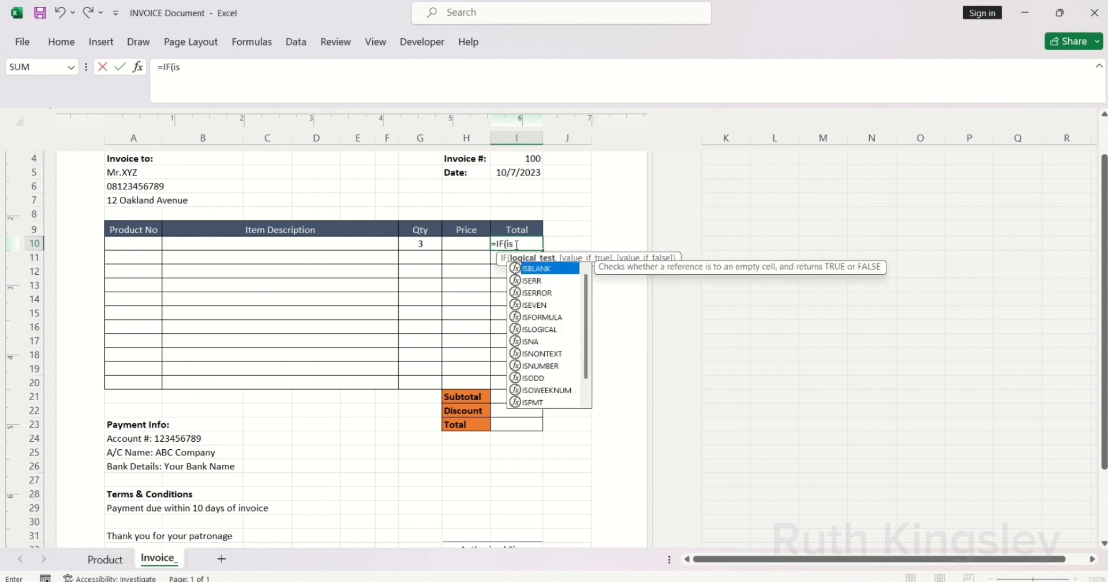
key("Tab")
left_click(130, 244)
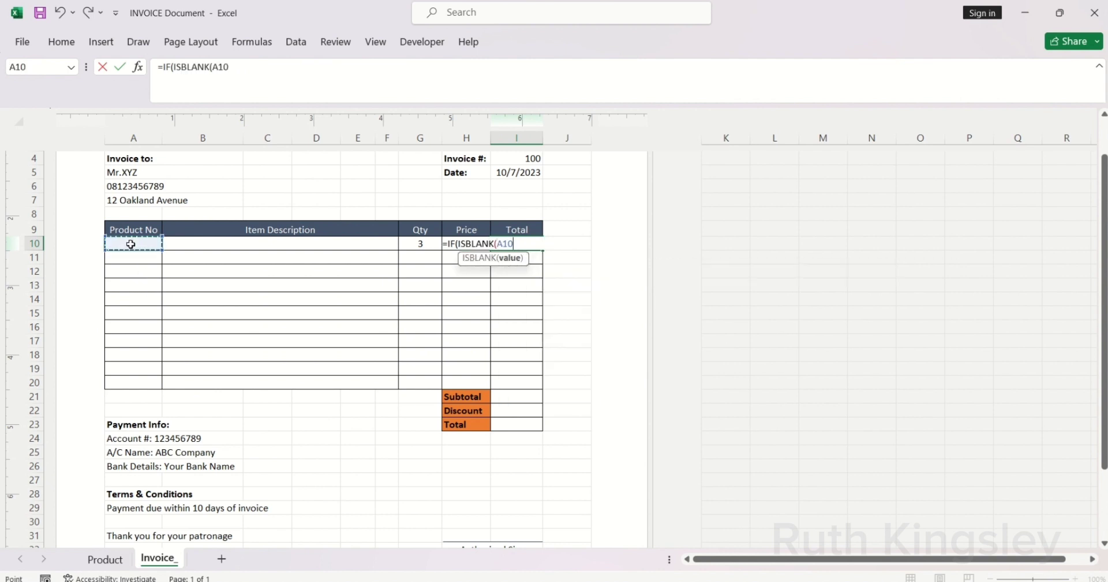
type("),\"\"")
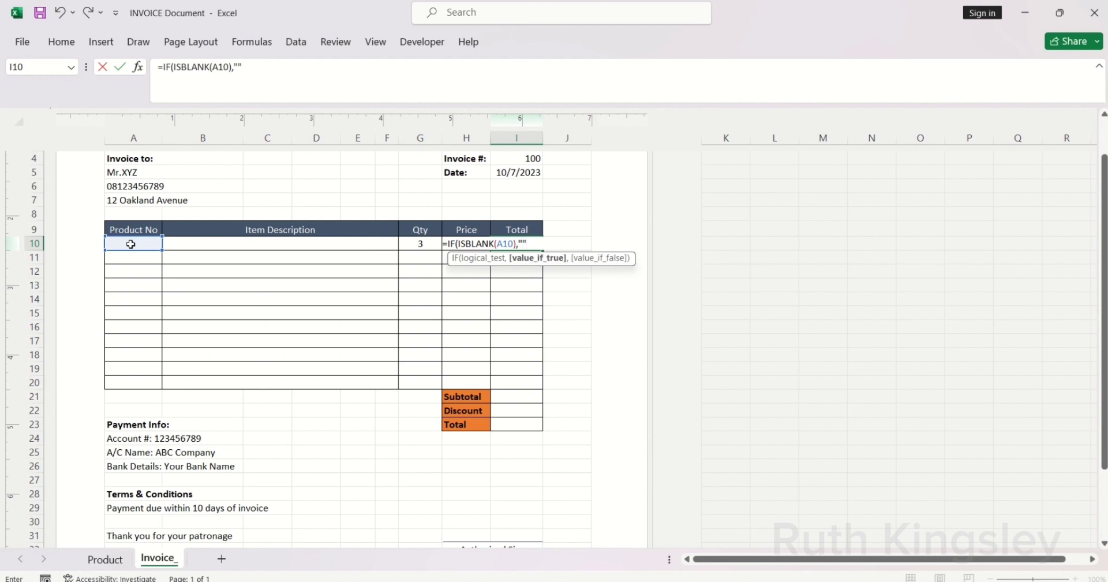
type(",")
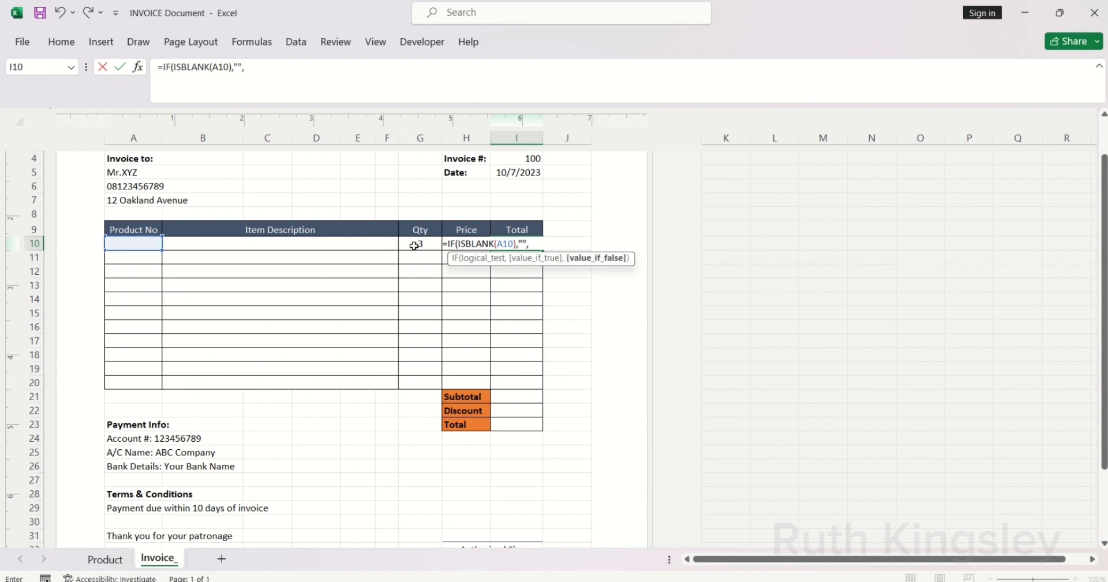
left_click(414, 245)
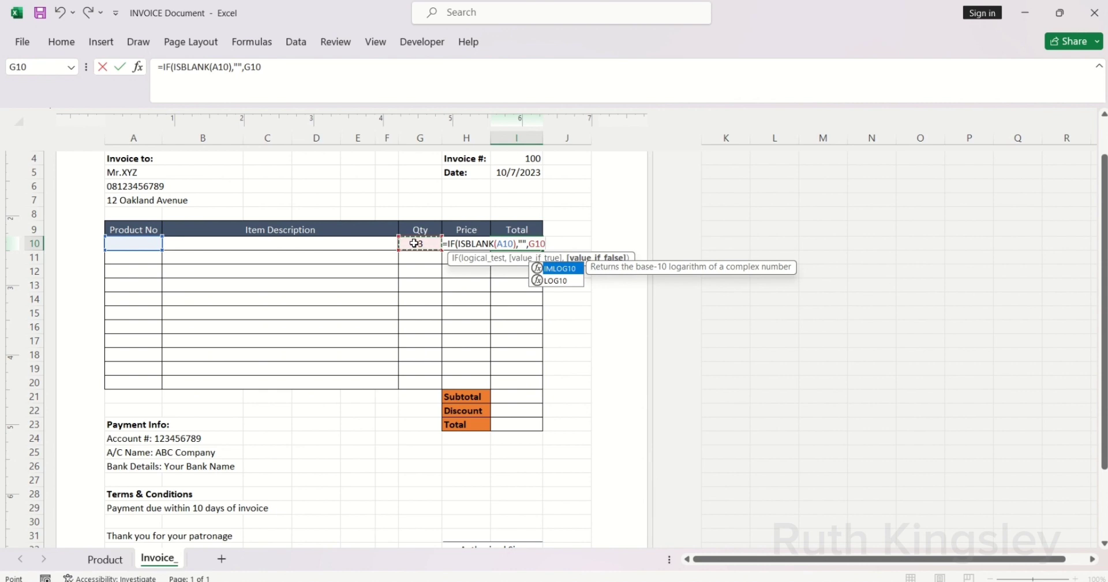
type("*")
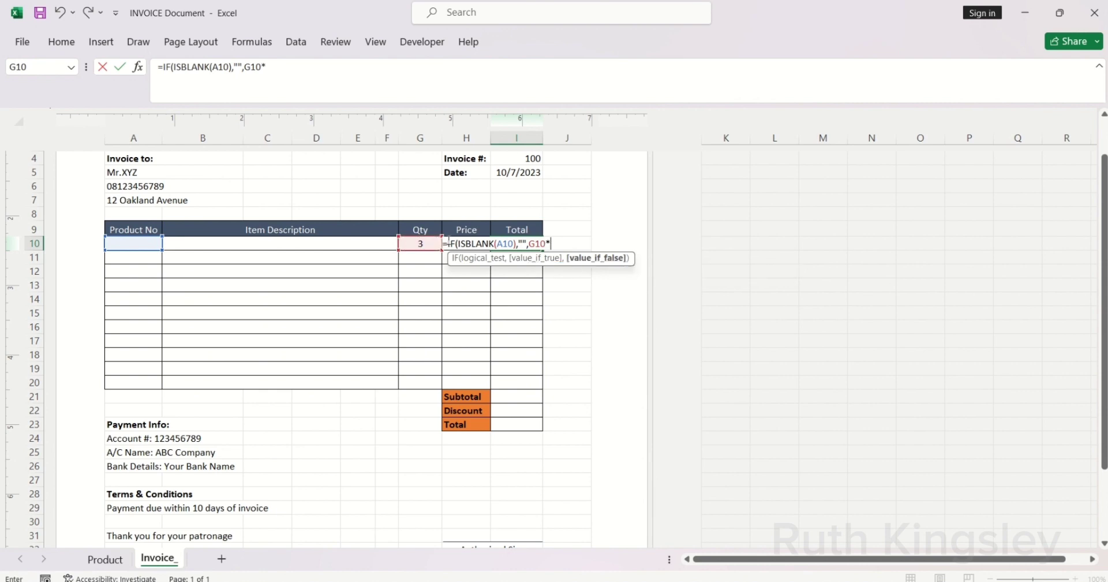
type("h10)")
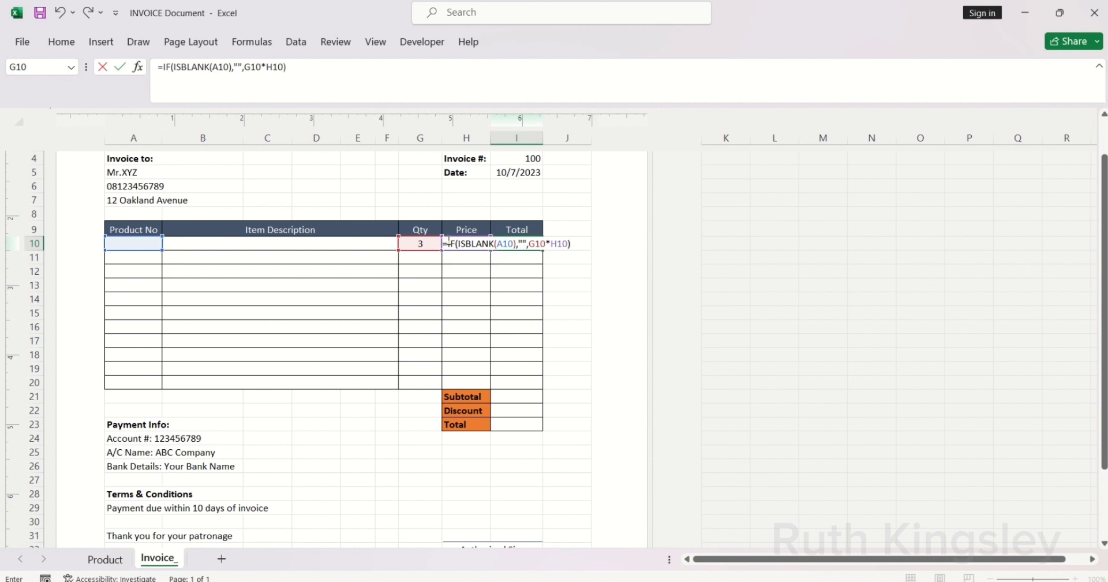
key("Return")
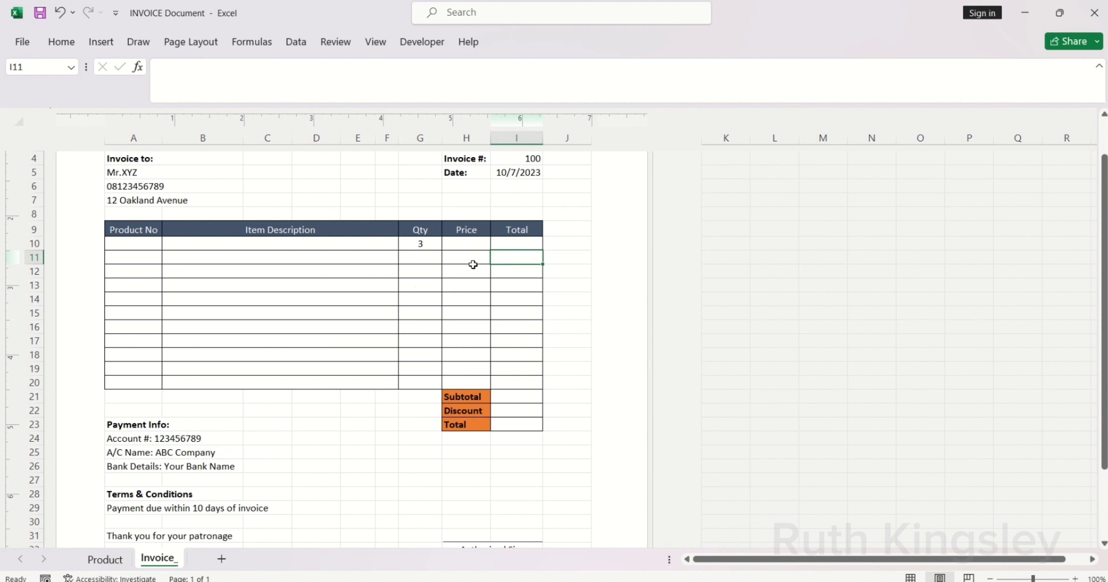
left_click(147, 243)
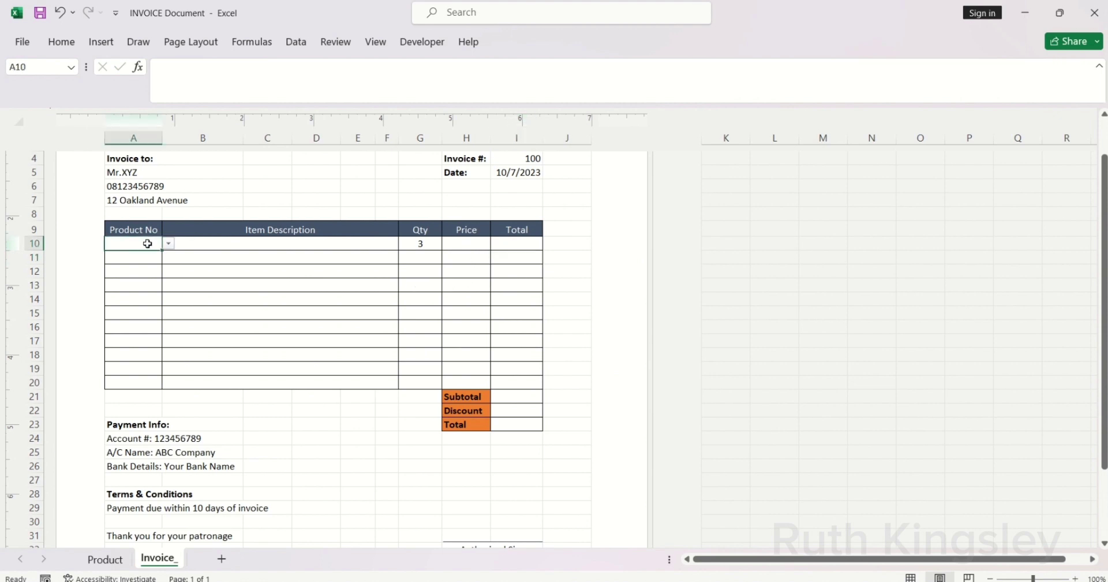
Step: Sum the Total column with =SUM($I$10:$I$20) in Subtotal cell I21
left_click(516, 397)
type("=SU")
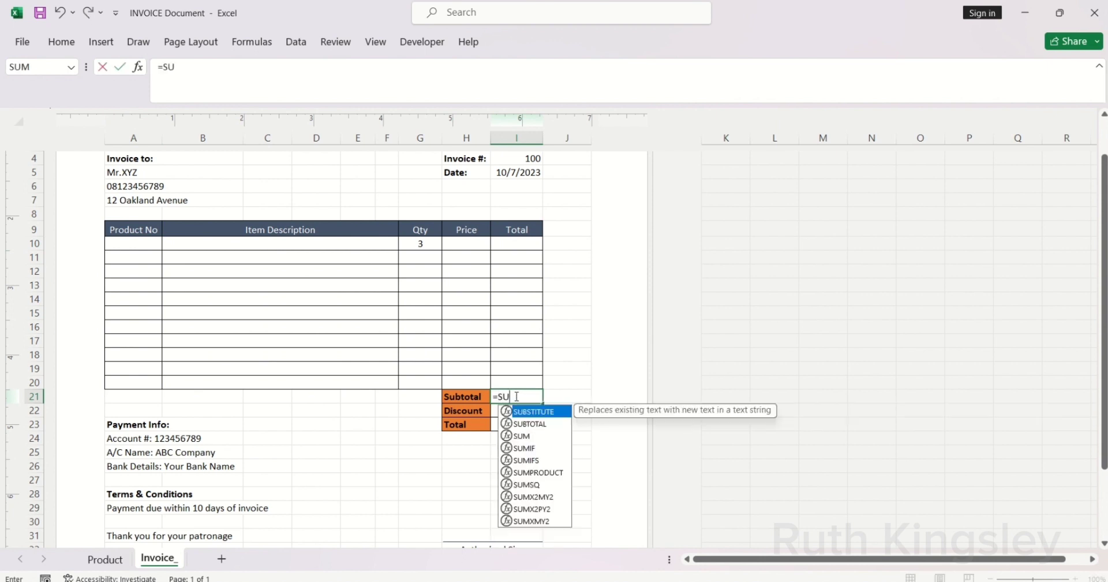
type("M(")
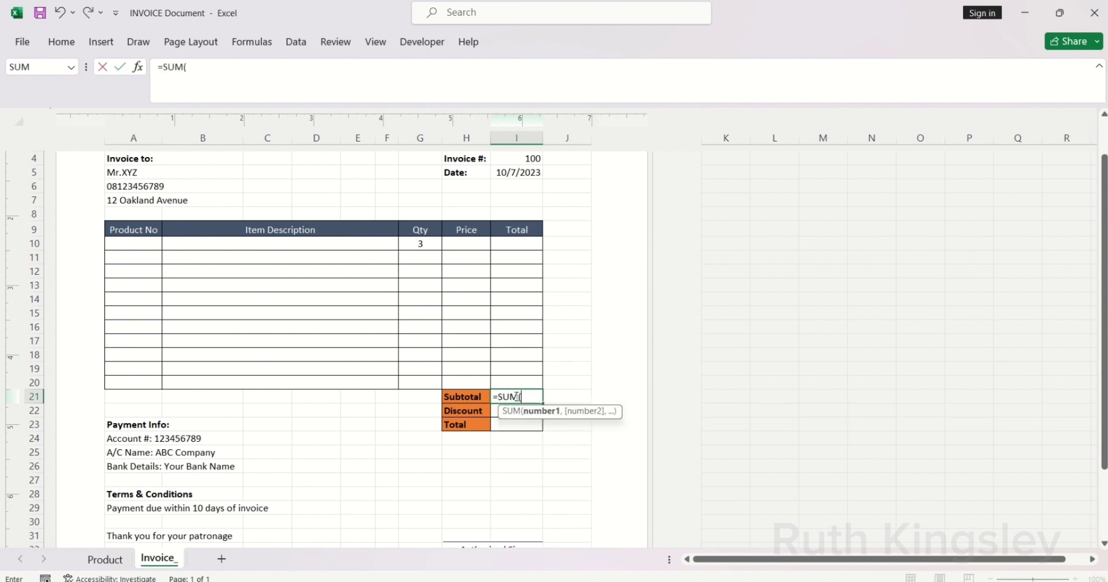
left_click_drag(507, 247, 527, 388)
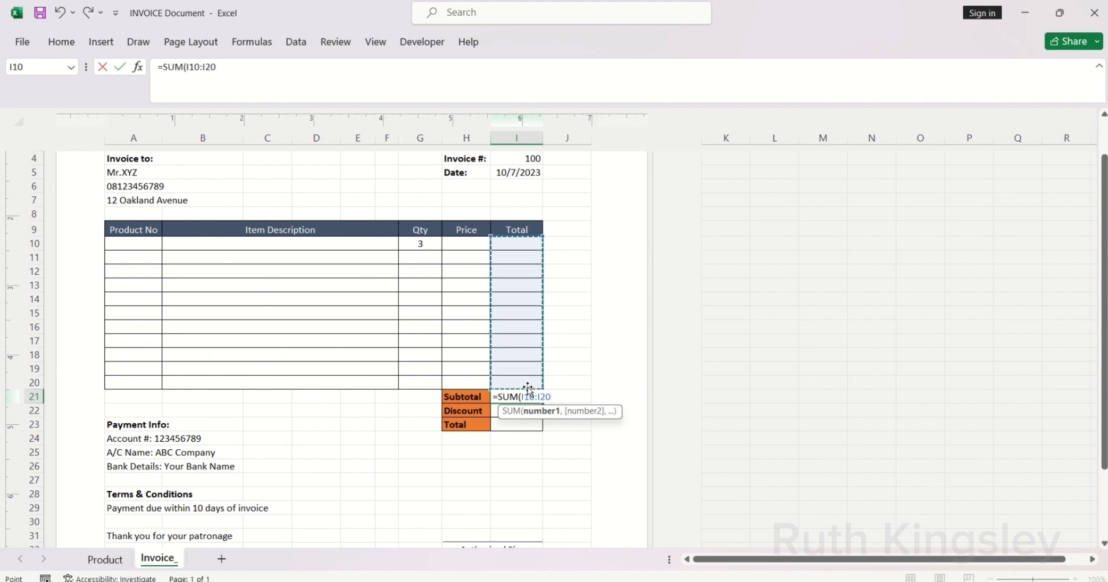
key("F4")
type(")")
key("Return")
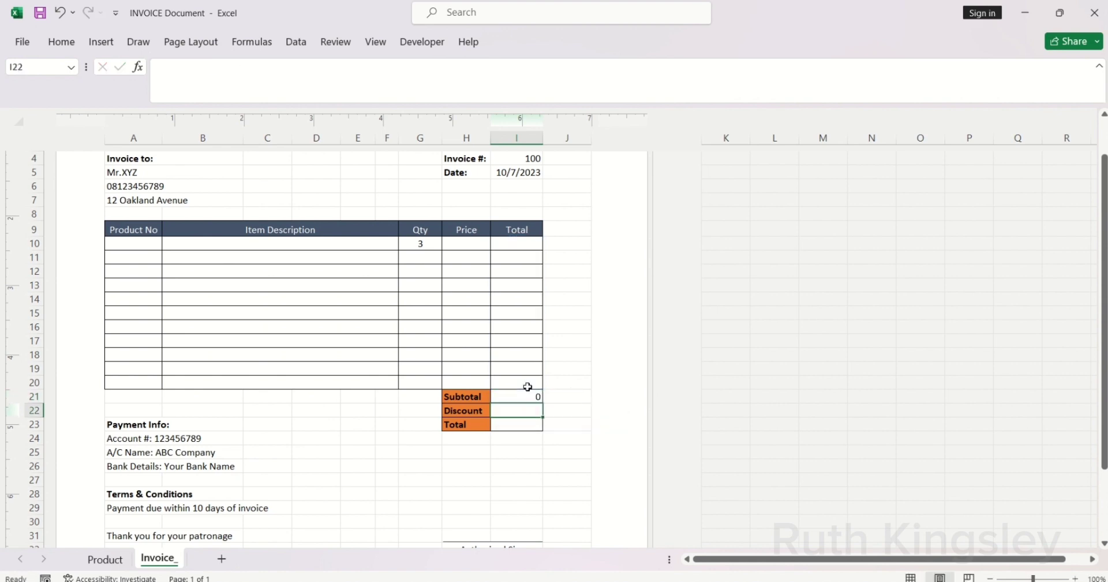
Step: Enter the 5% discount formula =(I21*5%) in I22
type("=")
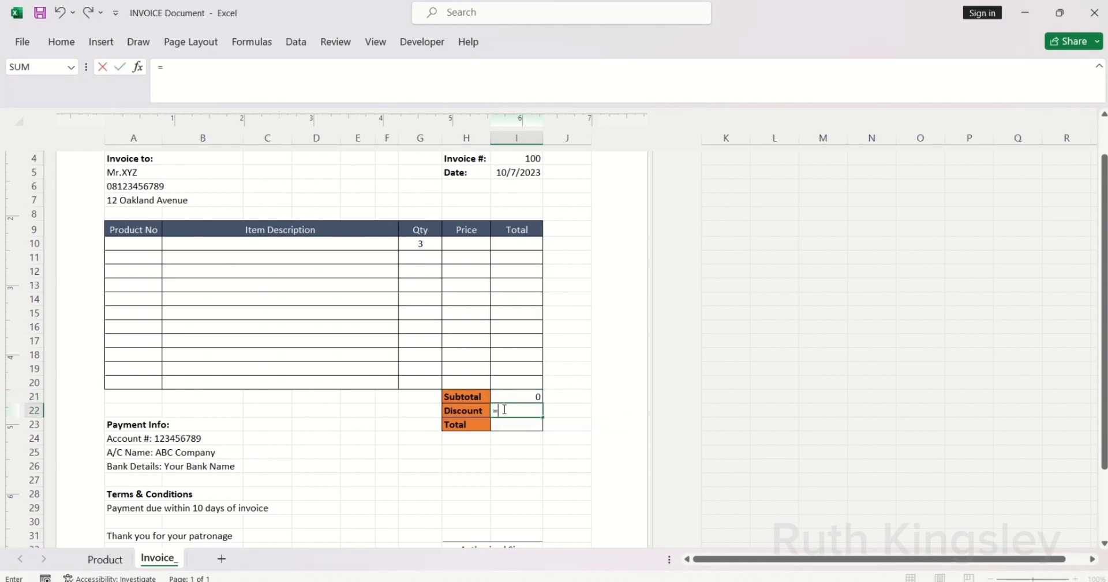
type("(")
left_click(503, 398)
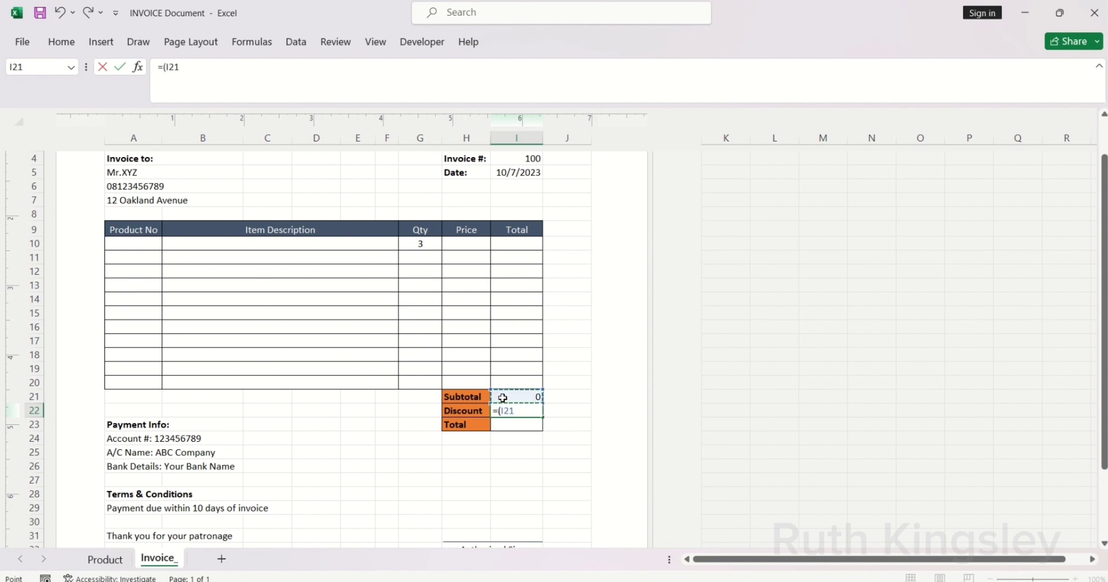
type("*5%")
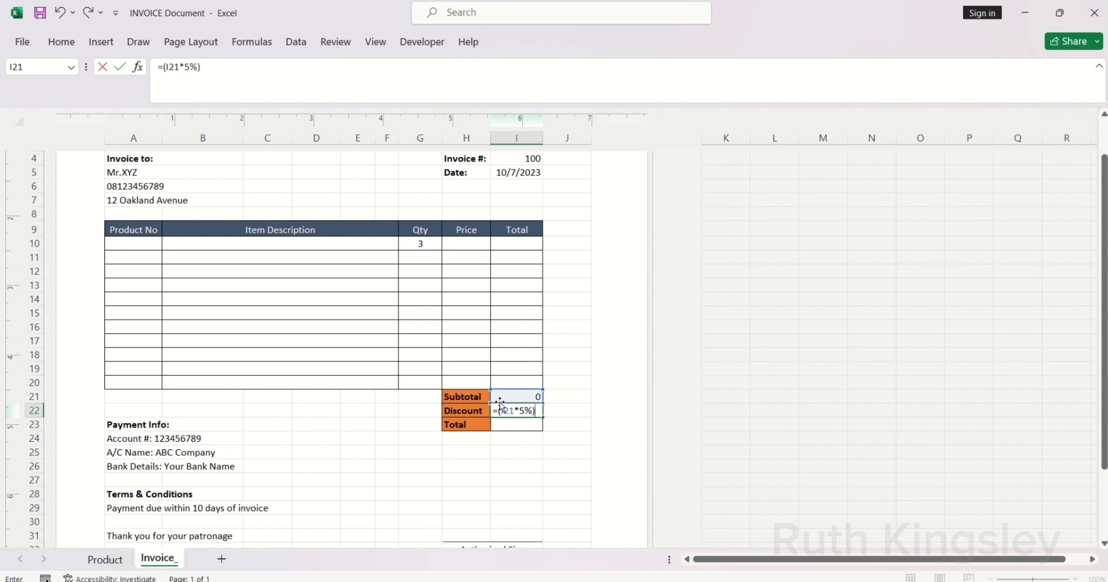
key("Return")
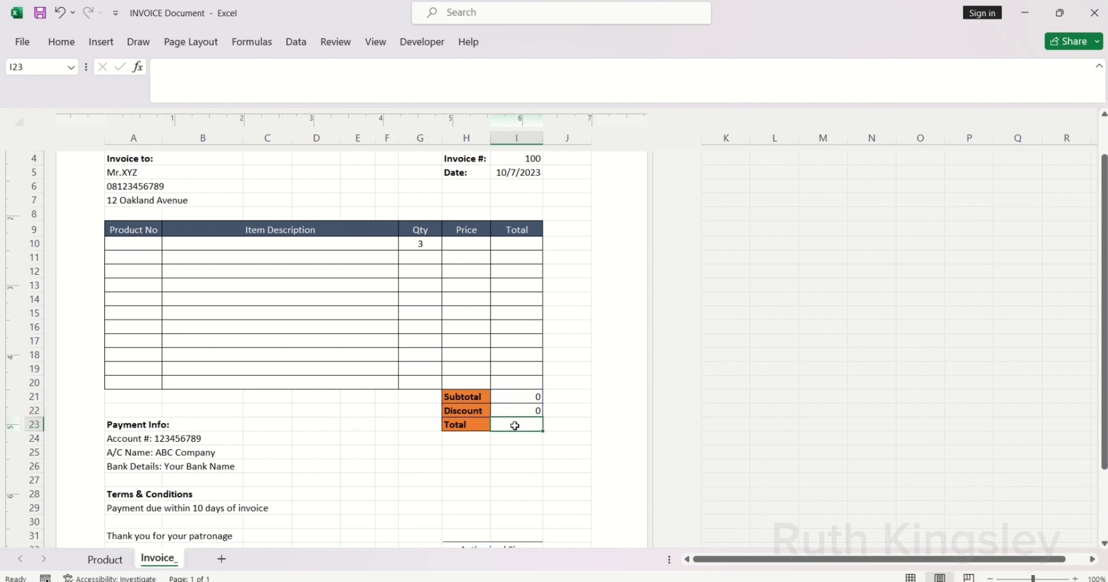
Step: Enter =I21-I22 in Total cell I23
type("=")
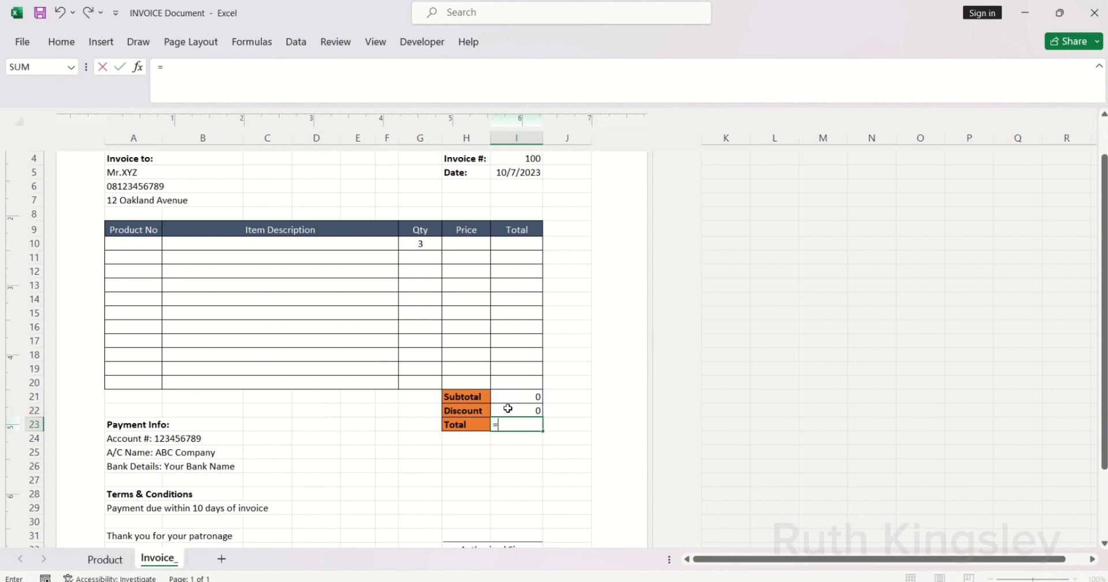
left_click(503, 398)
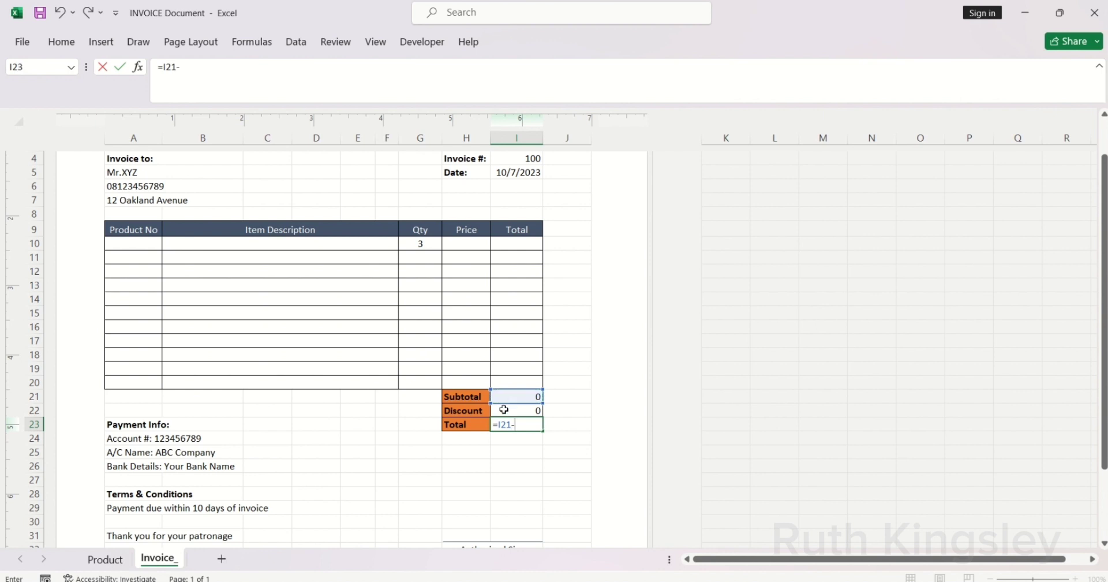
type("-")
left_click(503, 409)
key("Return")
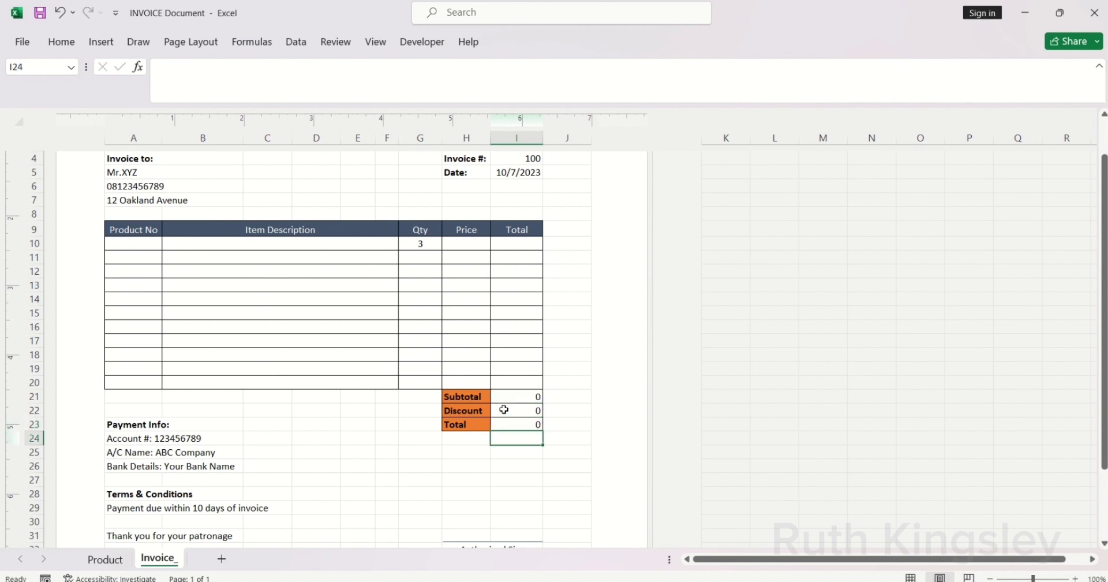
Step: Pick product 1002 in A10 and product 1004 in A11 from the dropdowns
left_click(149, 242)
left_click(167, 244)
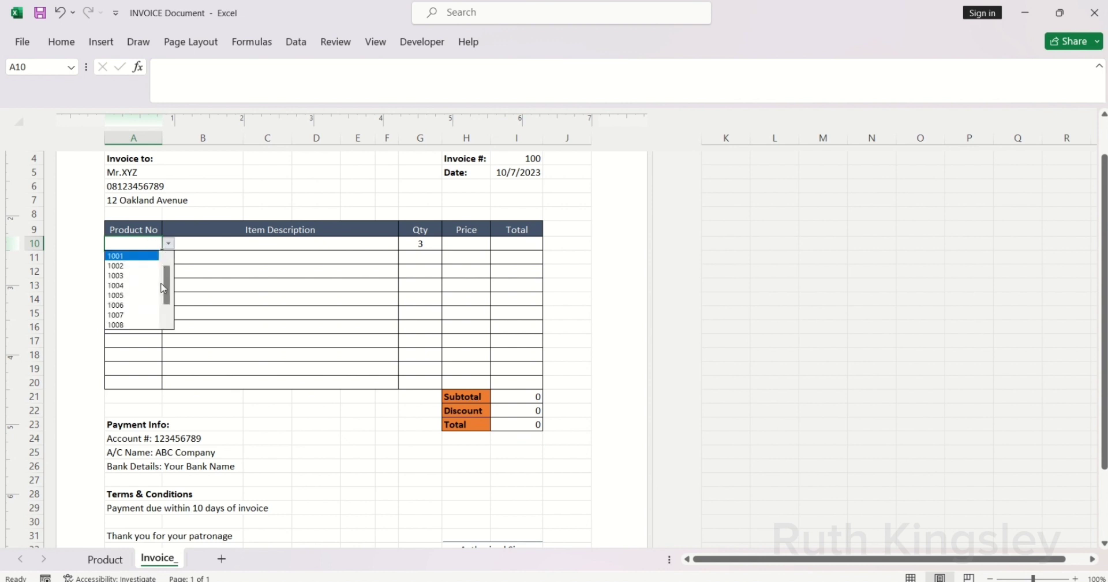
left_click(127, 264)
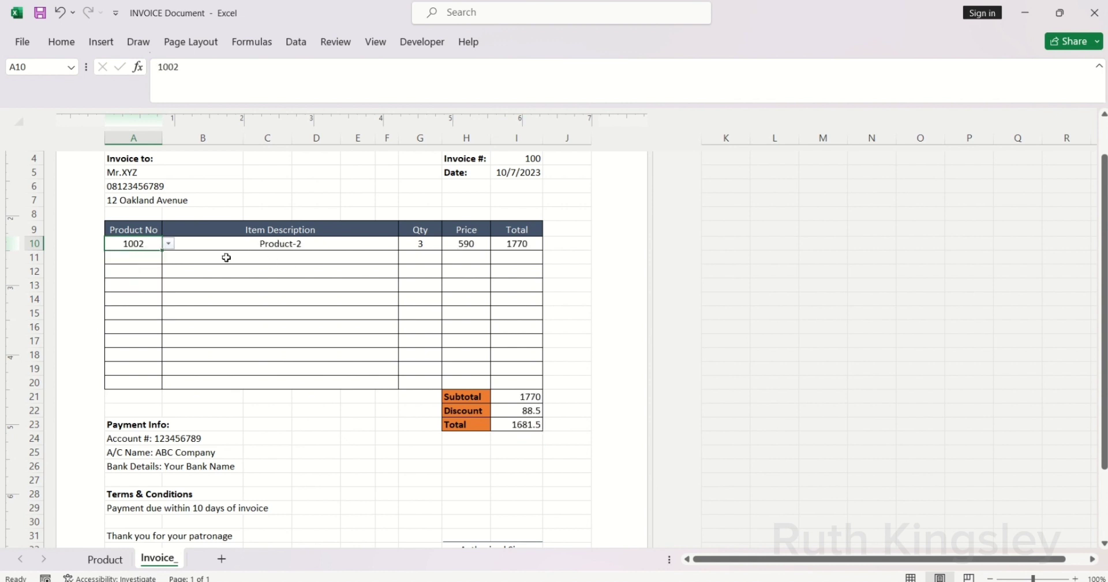
left_click(157, 259)
left_click(168, 257)
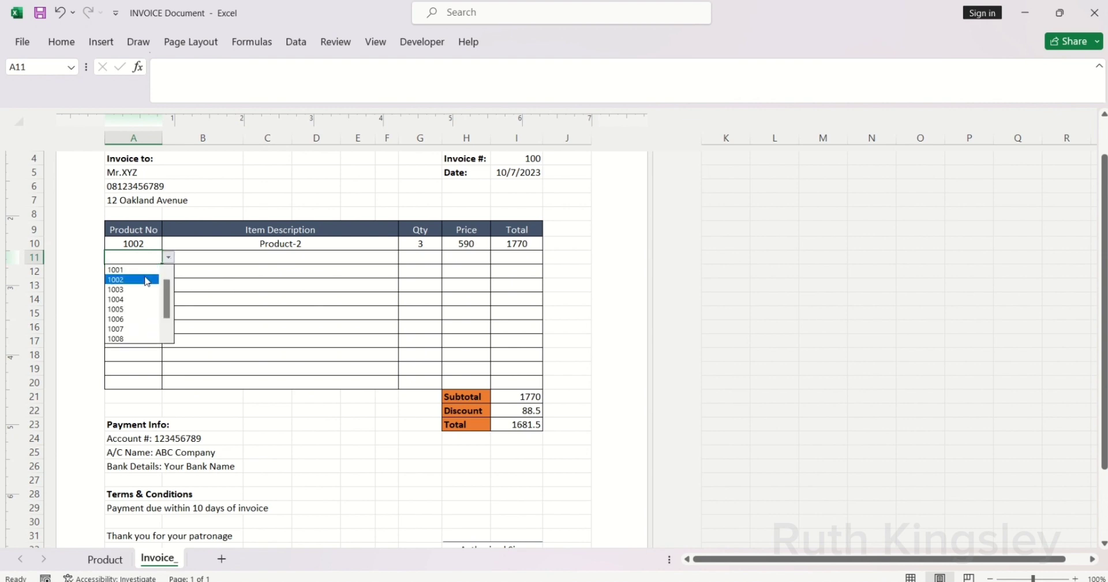
left_click(138, 299)
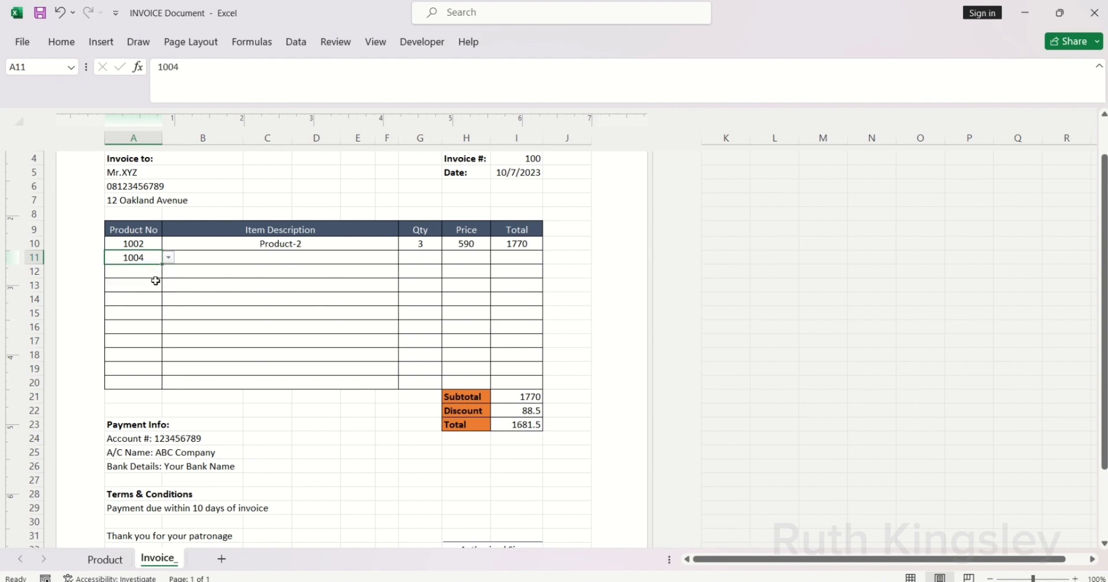
left_click(325, 244)
Step: Fill the description, price and total formulas from B10, H10 and I10 down to row 20
left_click_drag(398, 250, 391, 386)
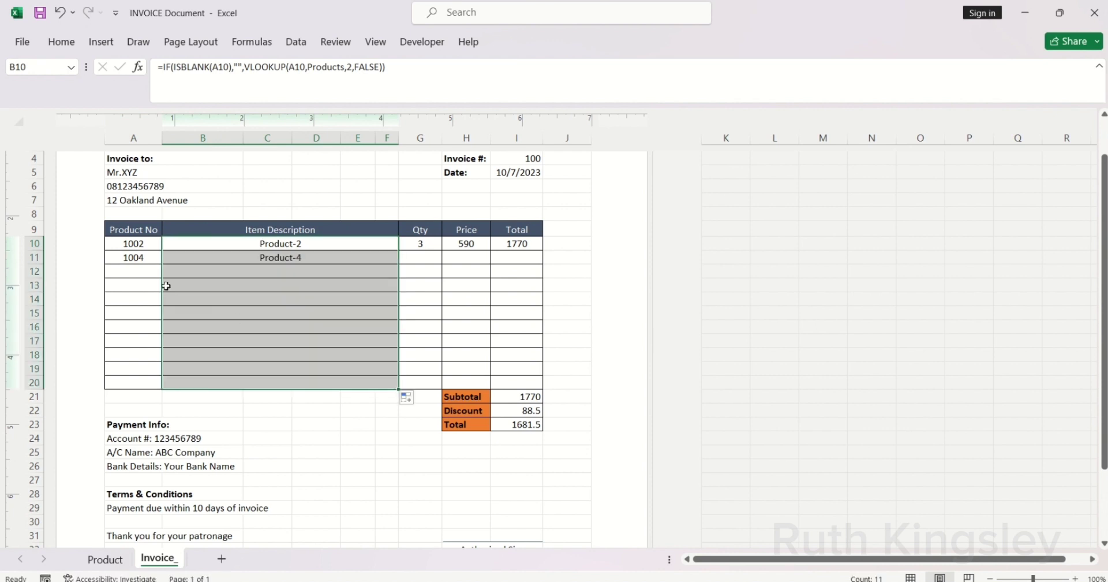
left_click(465, 244)
left_click_drag(489, 251, 481, 383)
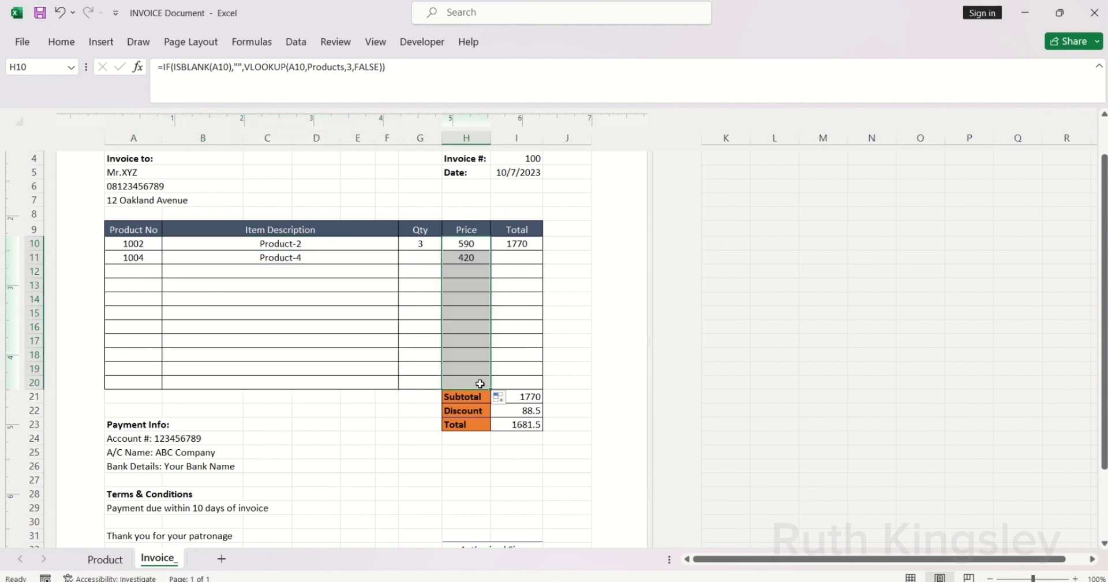
left_click(535, 245)
left_click_drag(541, 250, 541, 388)
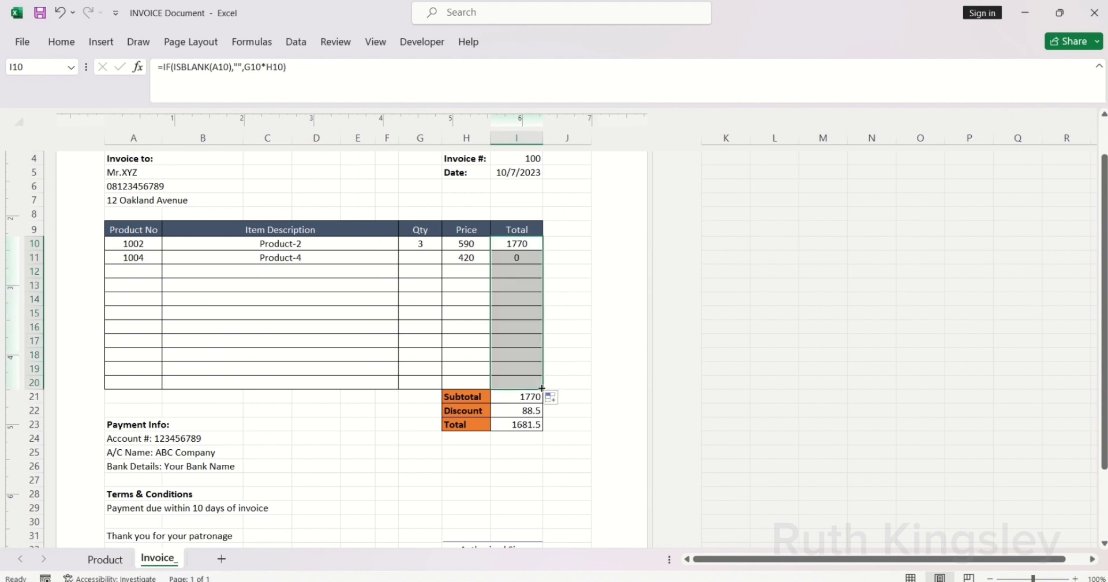
left_click(414, 260)
Step: Set quantity 2 for row 11, then choose product 1008 in A12 with quantity 1
type("2")
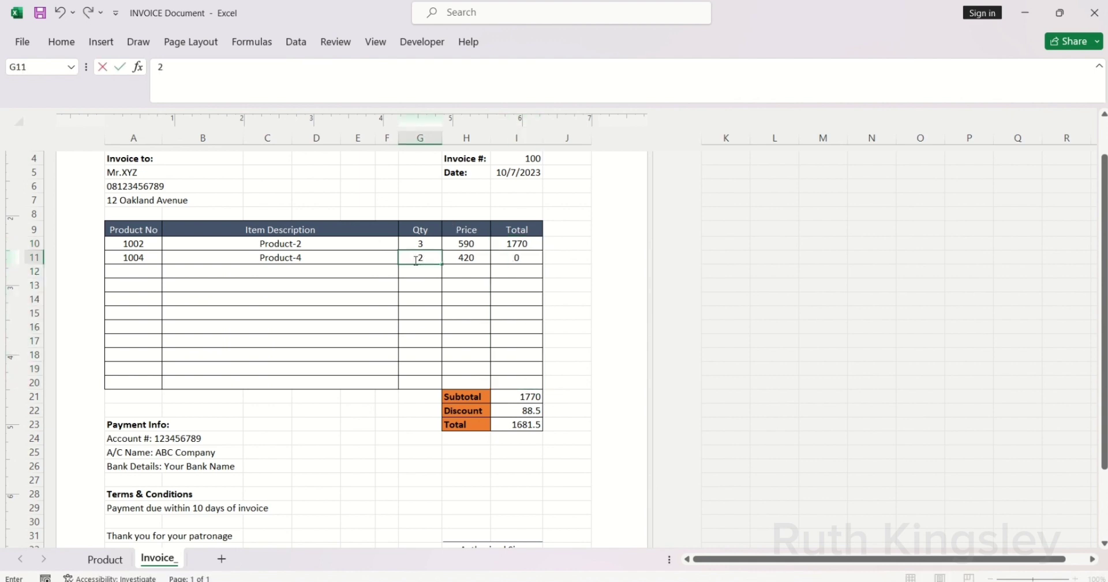
key("Return")
left_click(152, 271)
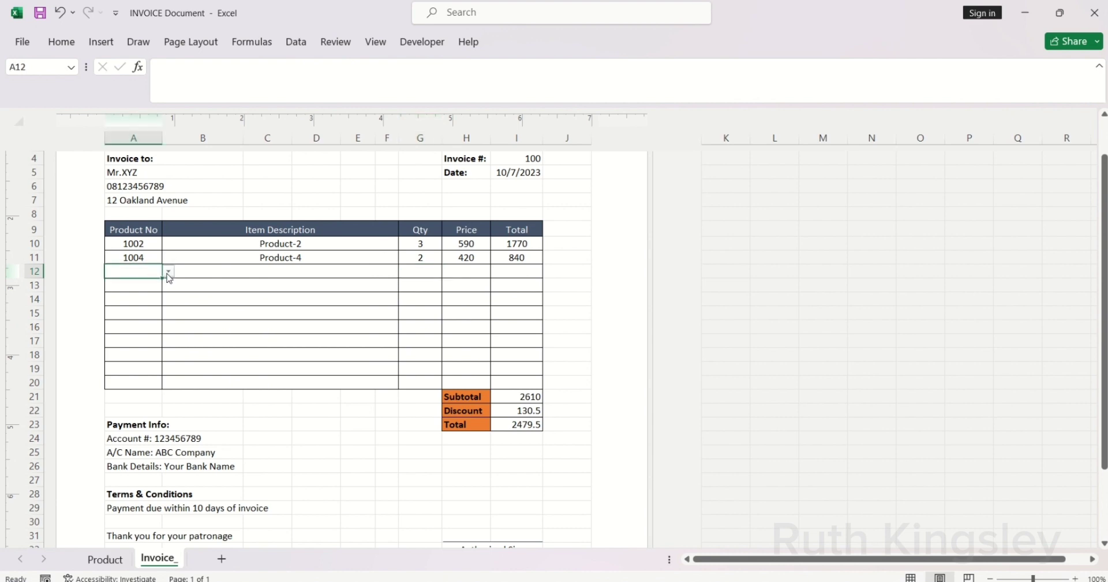
left_click(168, 272)
left_click(123, 330)
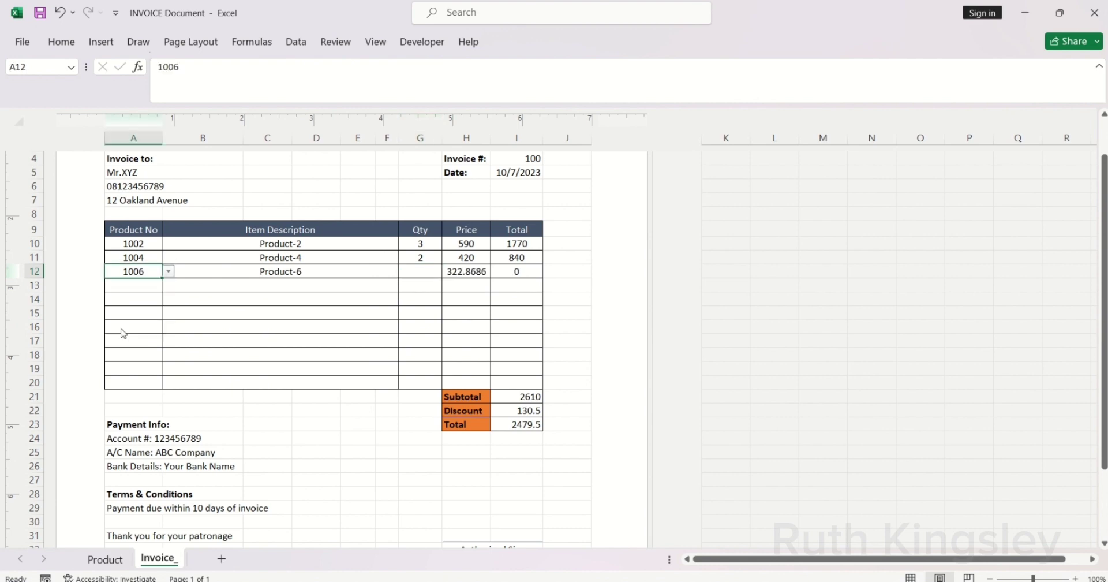
left_click(168, 271)
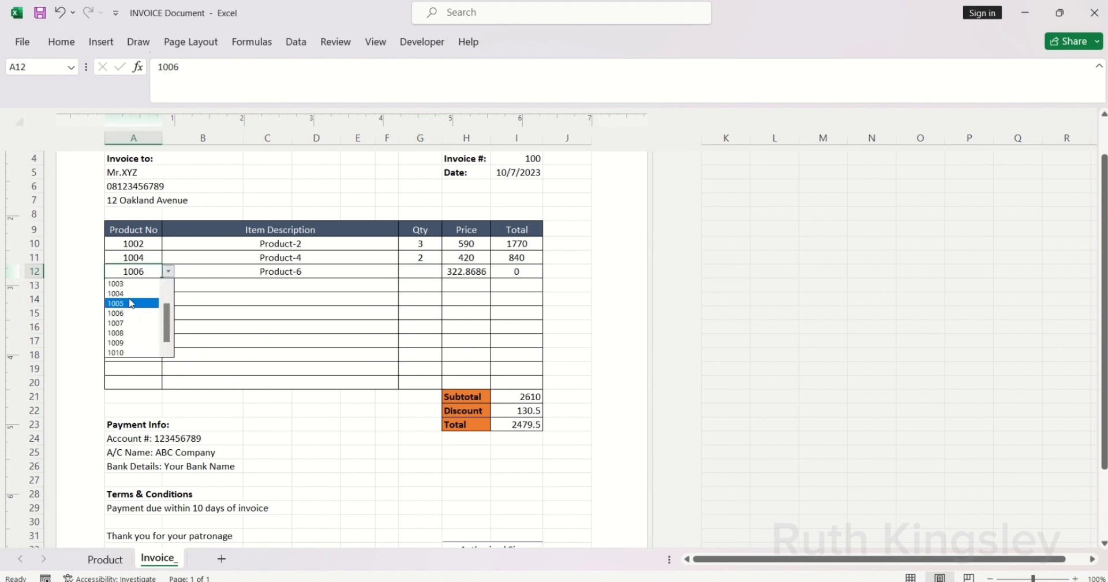
left_click(122, 332)
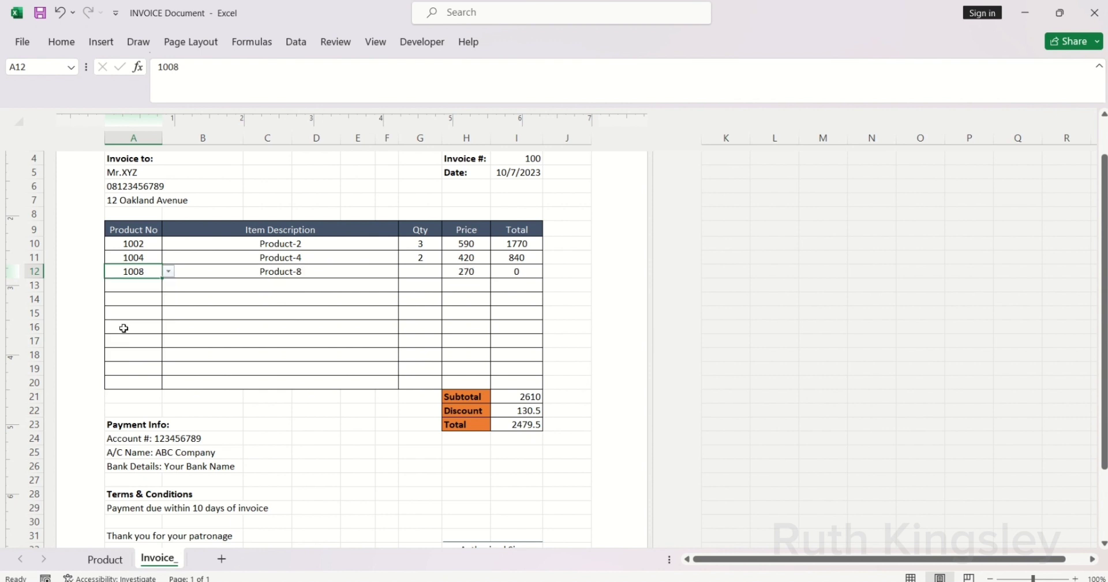
left_click(422, 273)
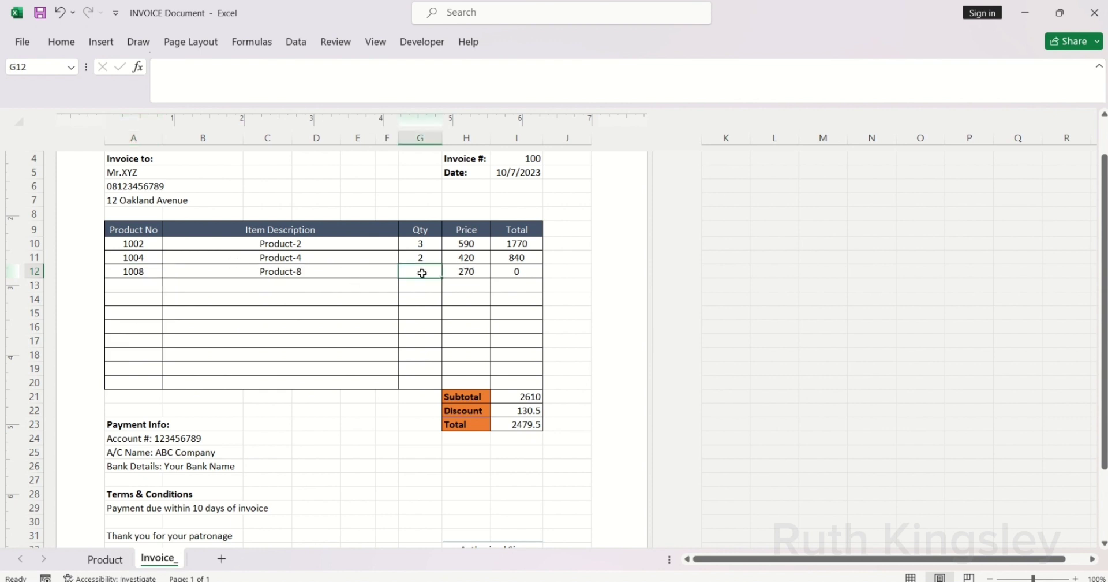
type("1")
key("Return")
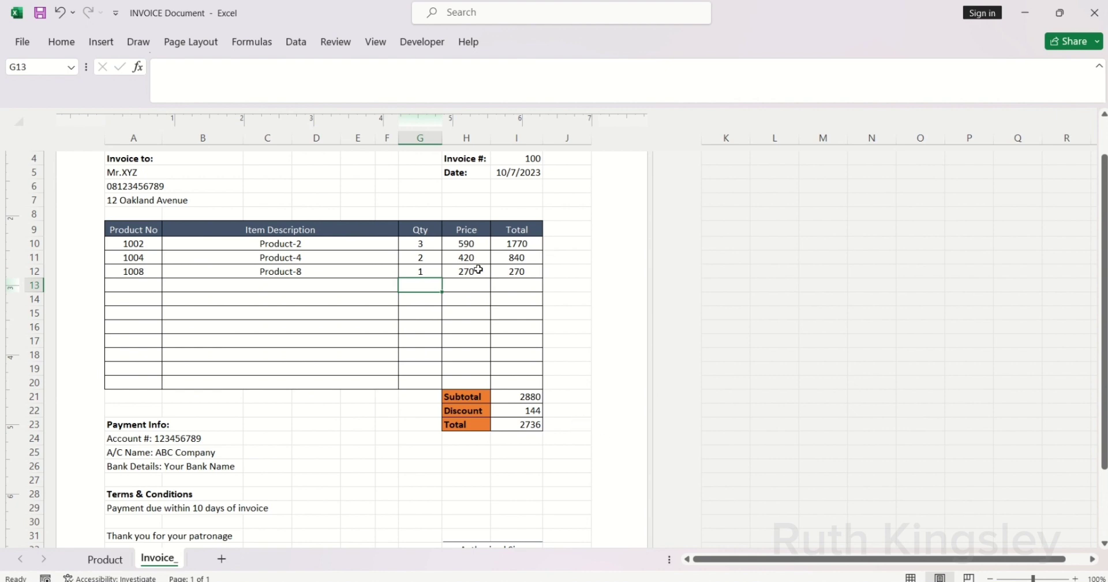
Step: Format H10:I20 and I23 as ₦ Naira currency with 2 decimal places
left_click_drag(456, 249, 504, 380)
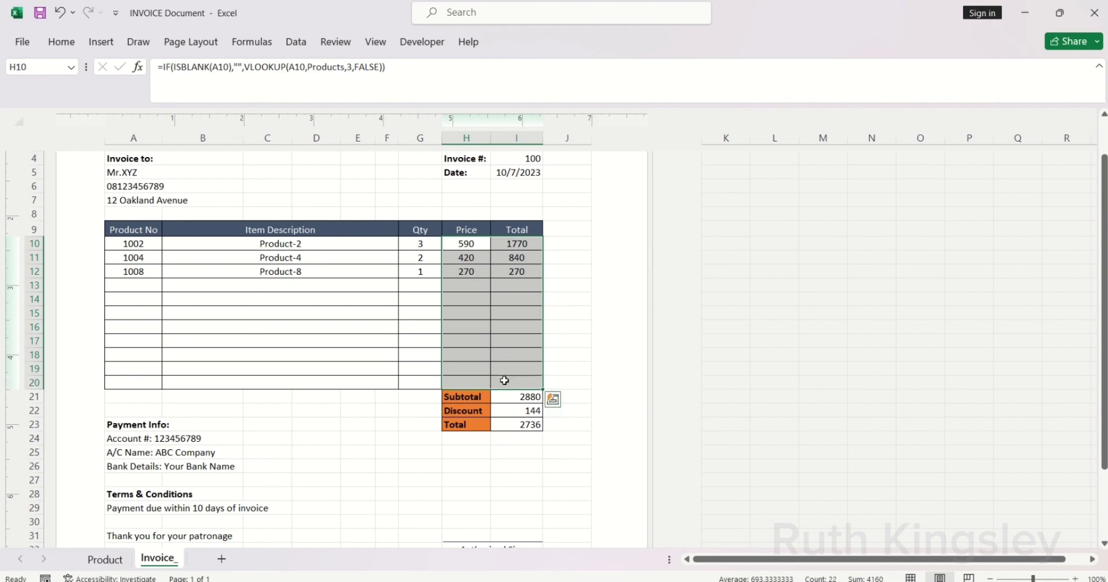
left_click(509, 424, "ctrl")
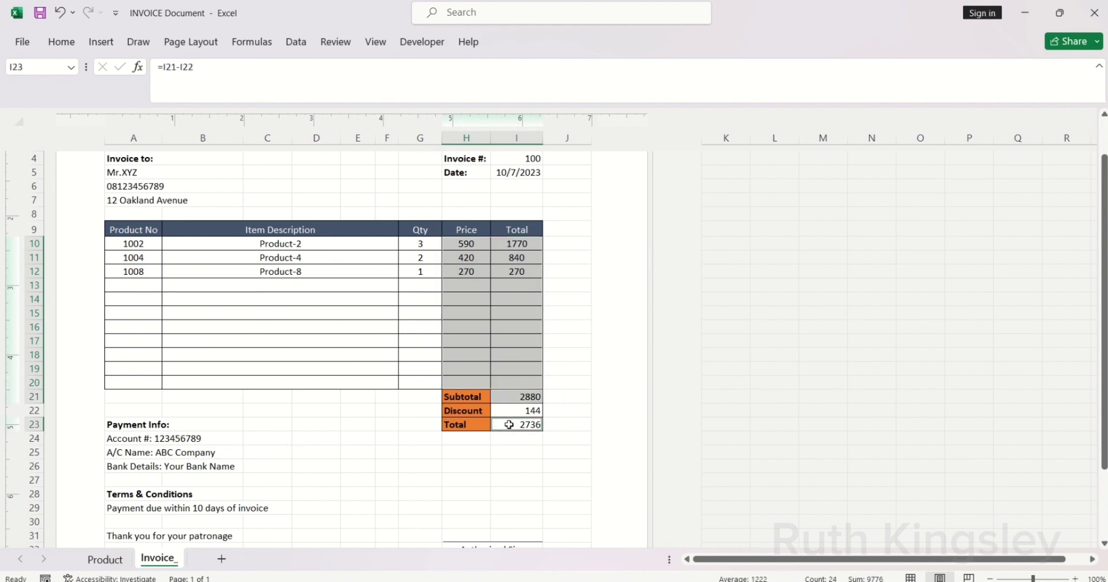
left_click(61, 41)
left_click(615, 69)
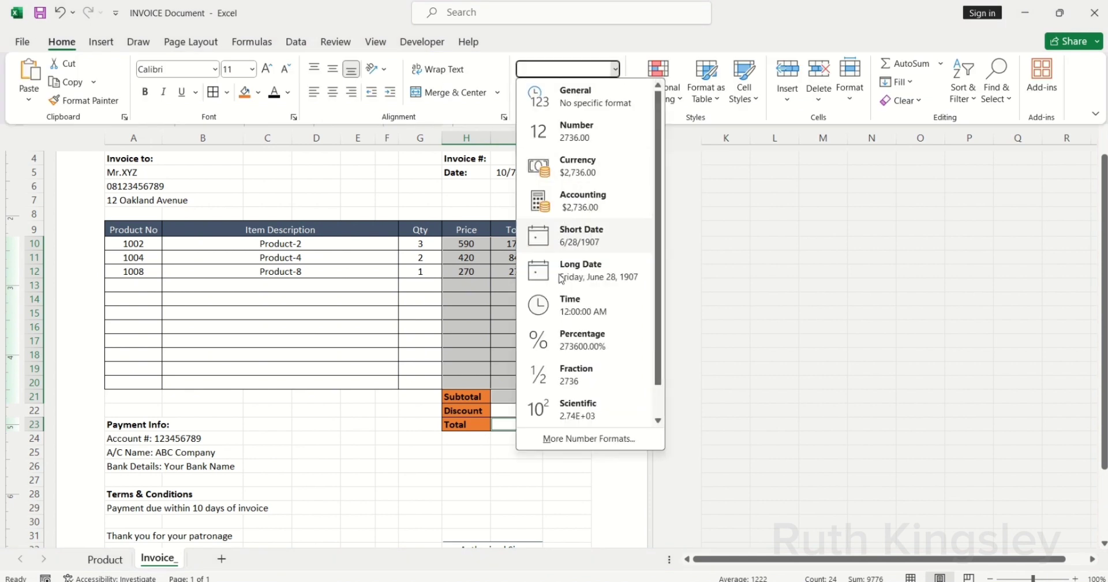
left_click(577, 439)
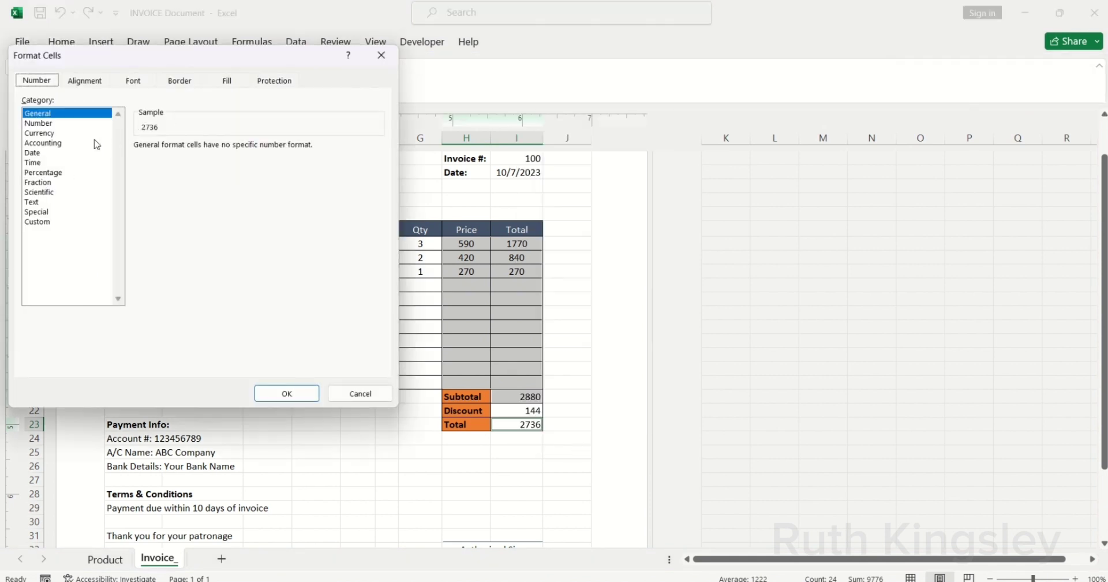
left_click(57, 134)
left_click(378, 164)
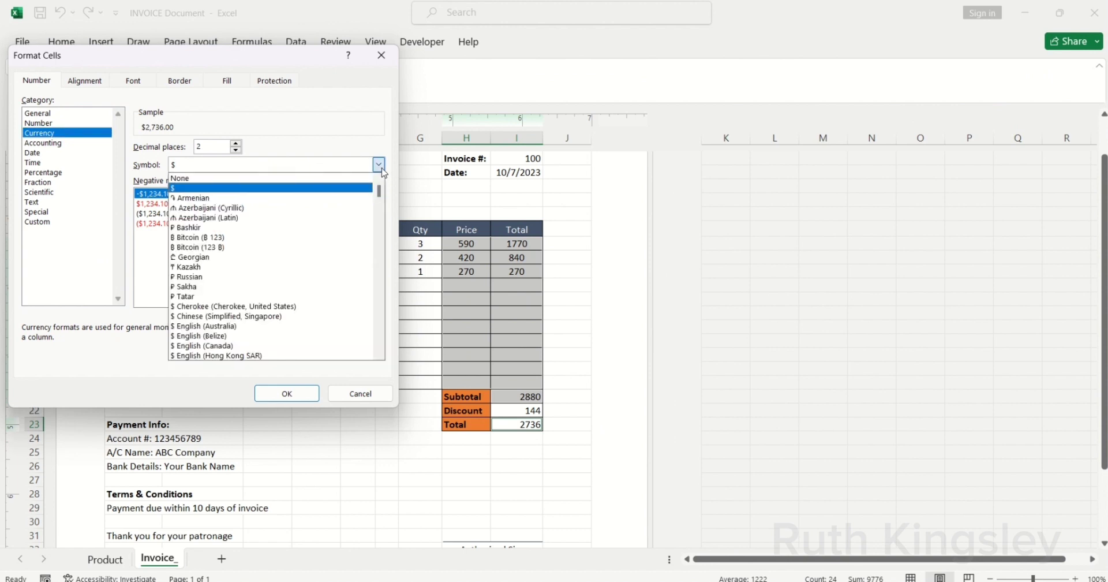
left_click_drag(383, 190, 381, 211)
left_click(217, 237)
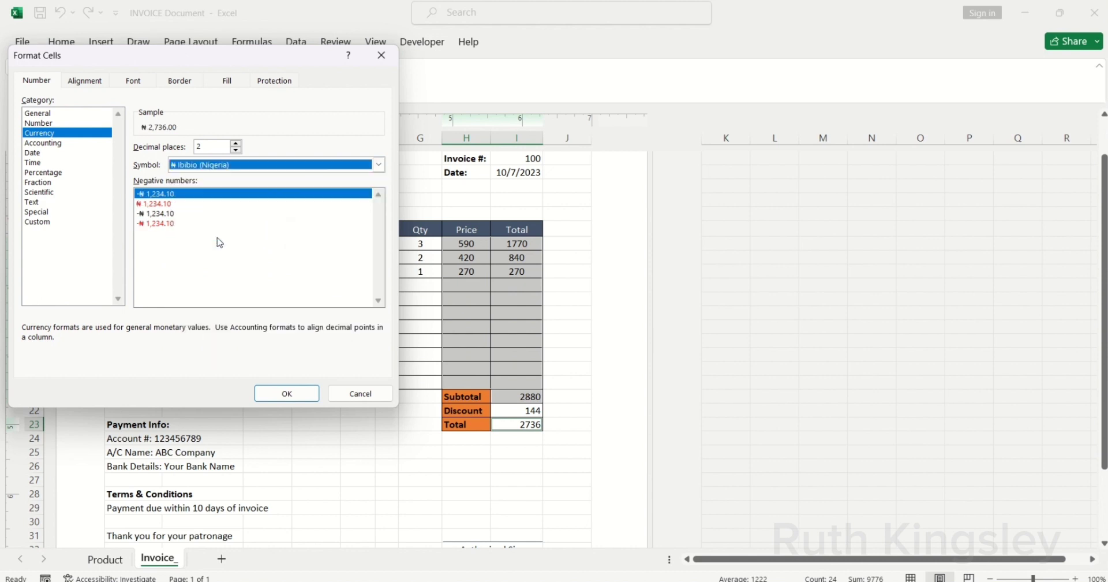
left_click(286, 393)
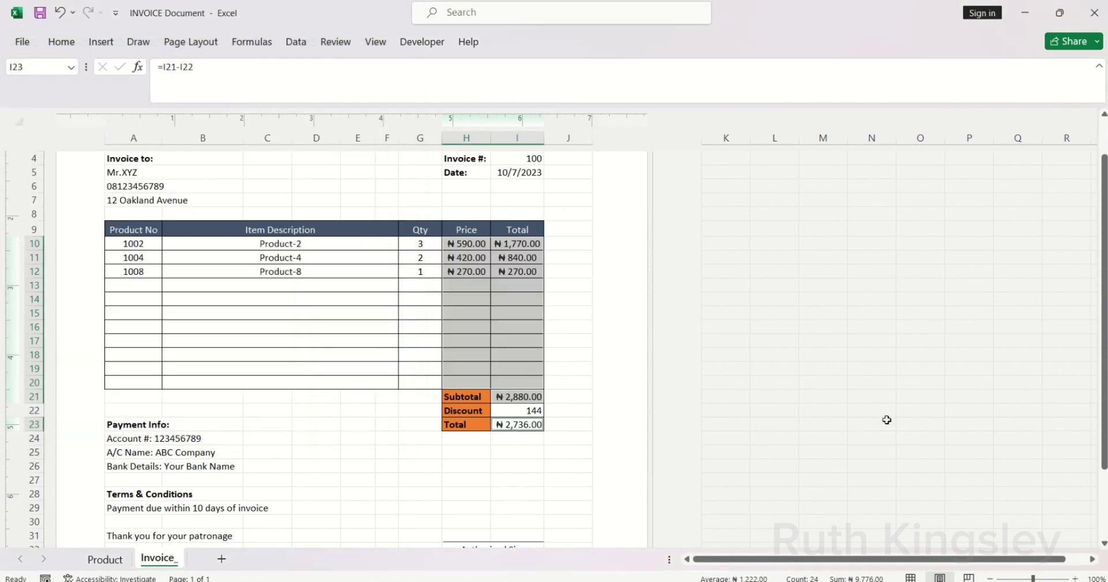
Step: Turn off the worksheet gridlines
left_click_drag(1103, 349, 1103, 289)
scroll(566, 465, "up", 2)
left_click(566, 464)
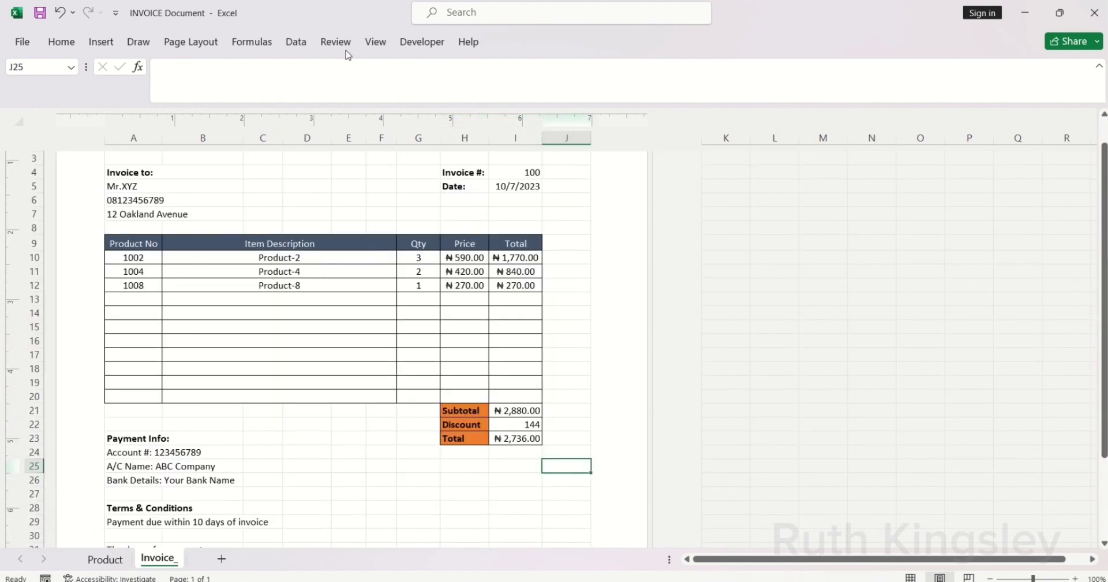
left_click(374, 42)
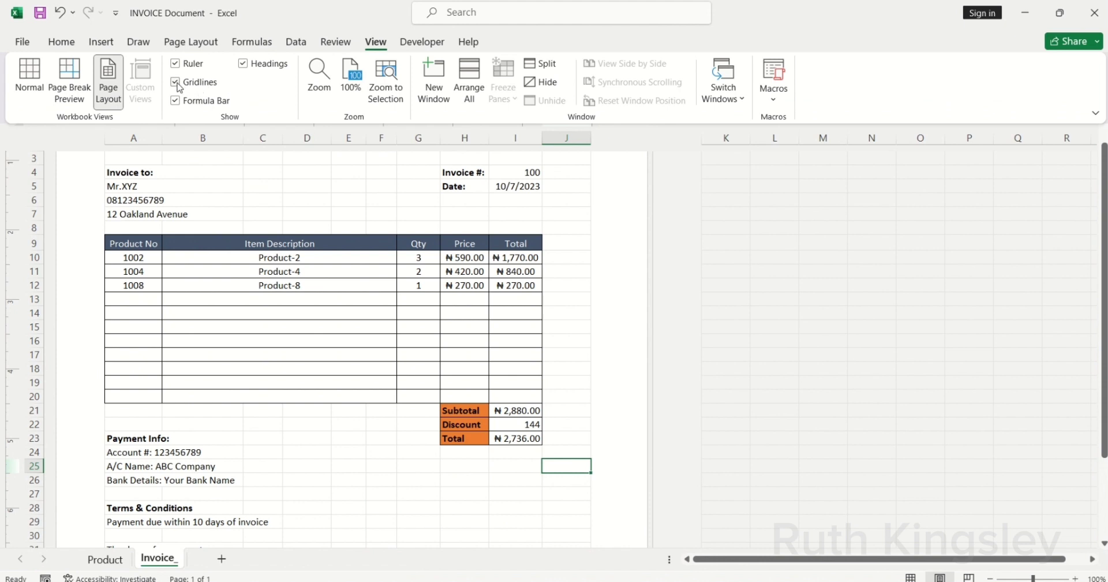
left_click(176, 82)
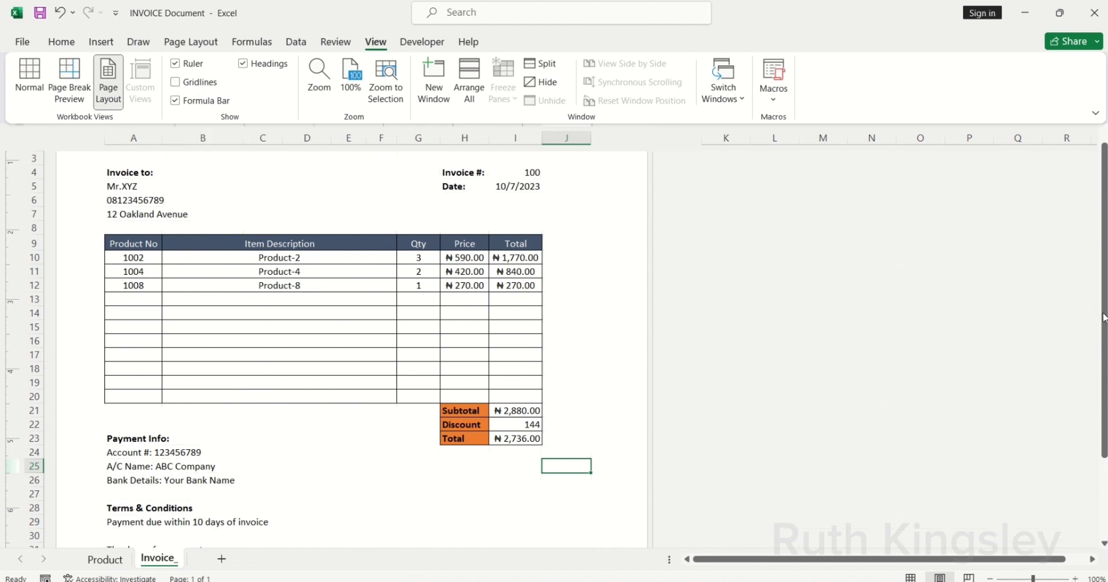
Step: Narrow column C, move the email icon beside the address, and open the File page
left_click_drag(1103, 317, 1103, 320)
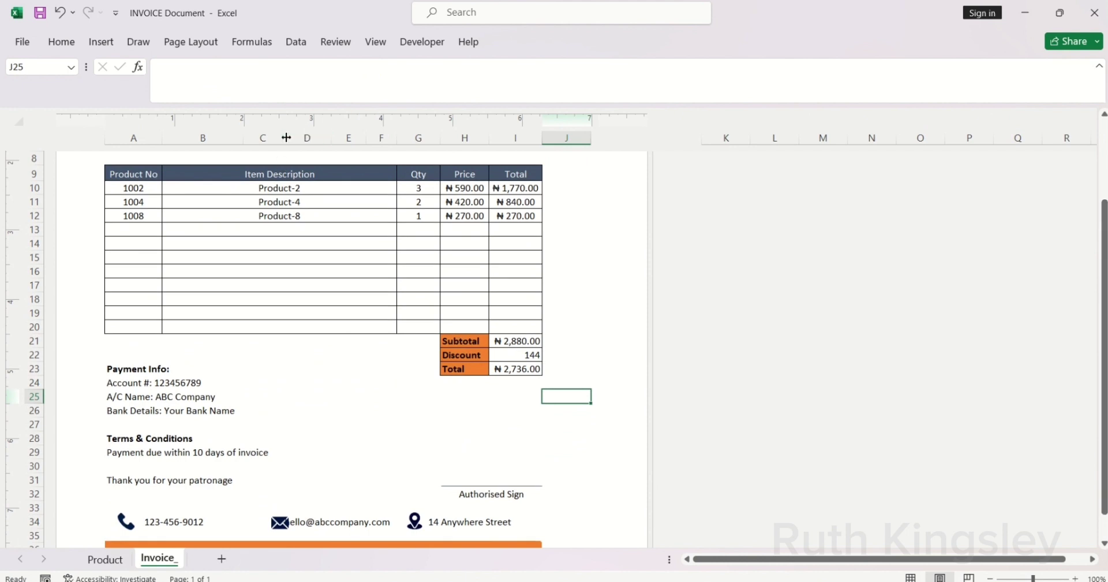
left_click_drag(282, 140, 277, 144)
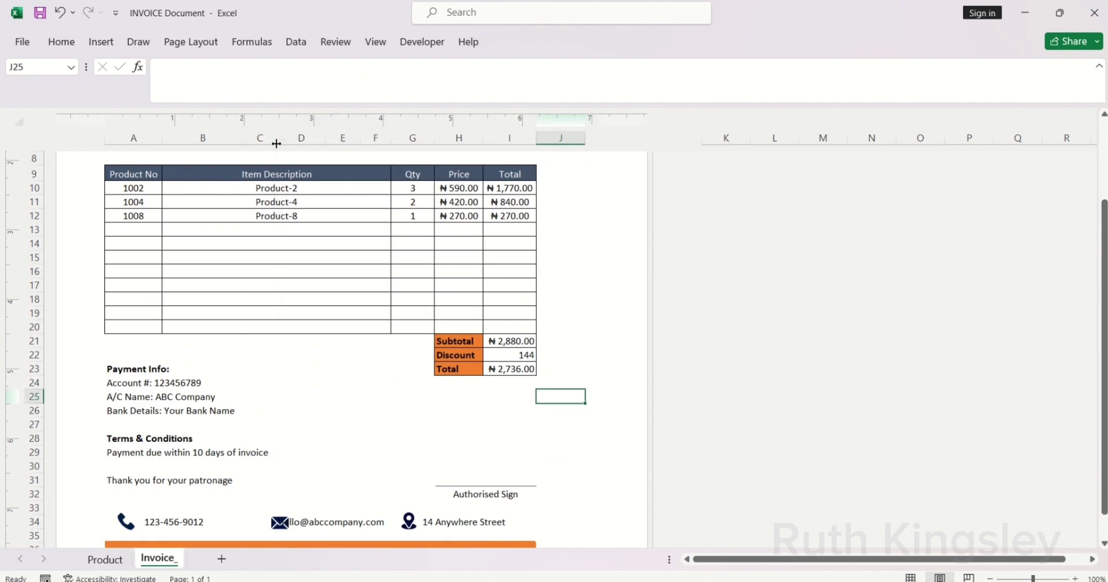
left_click(280, 524)
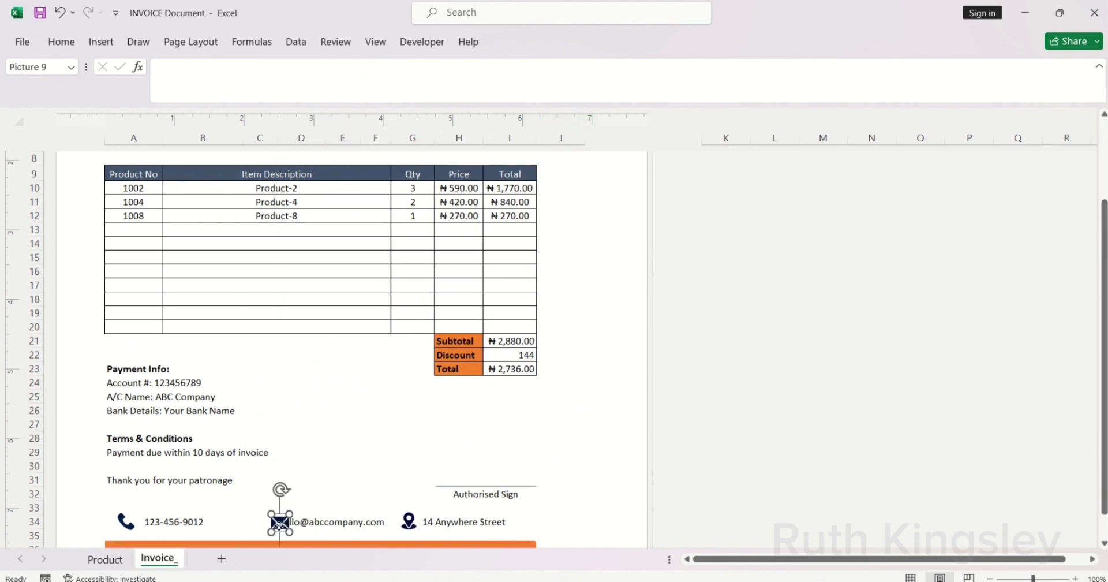
left_click_drag(280, 524, 267, 524)
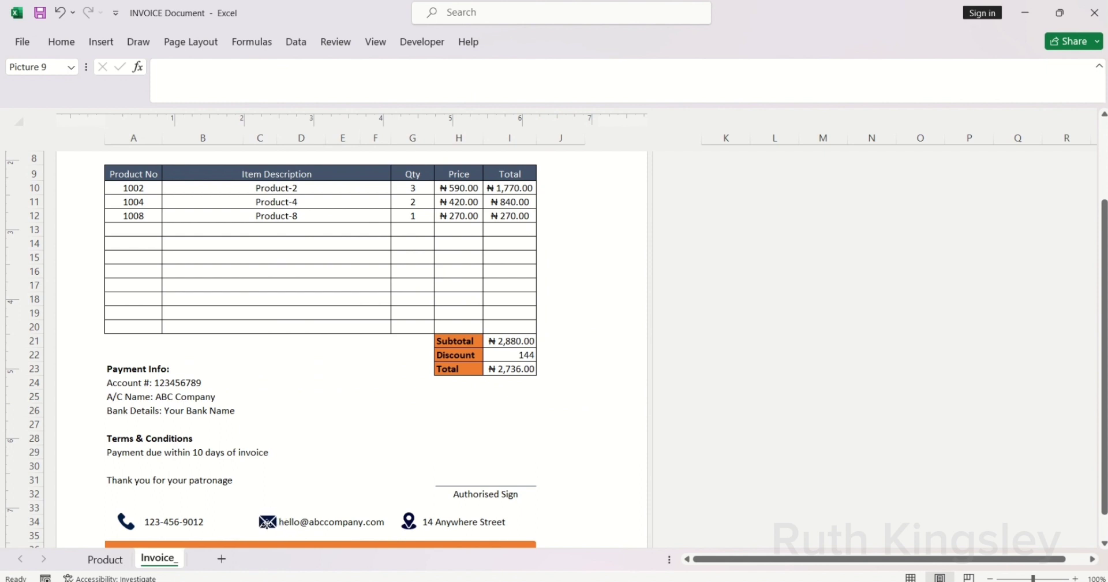
left_click(267, 523)
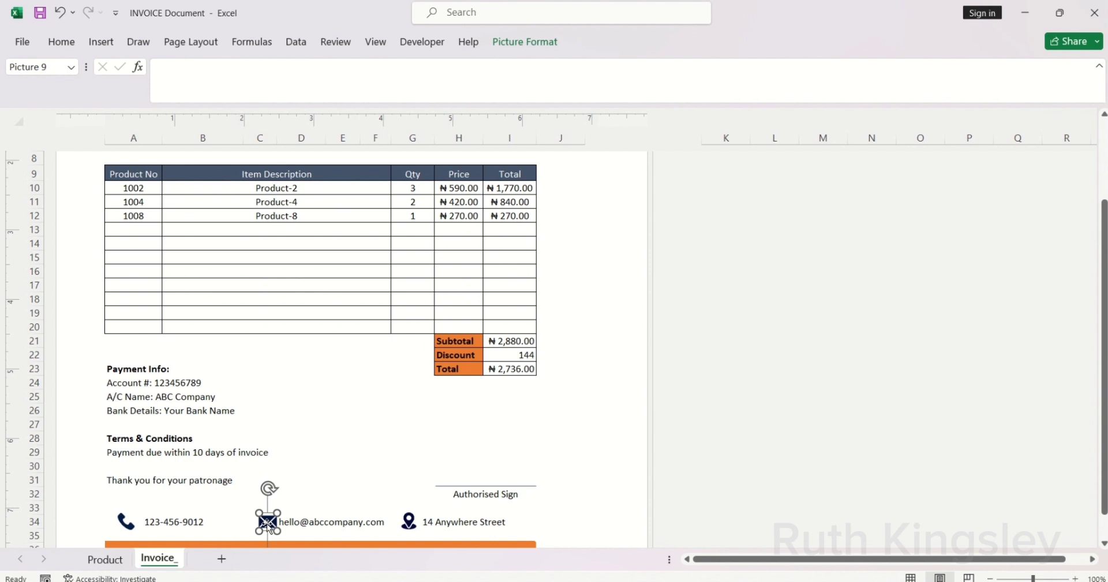
left_click(571, 314)
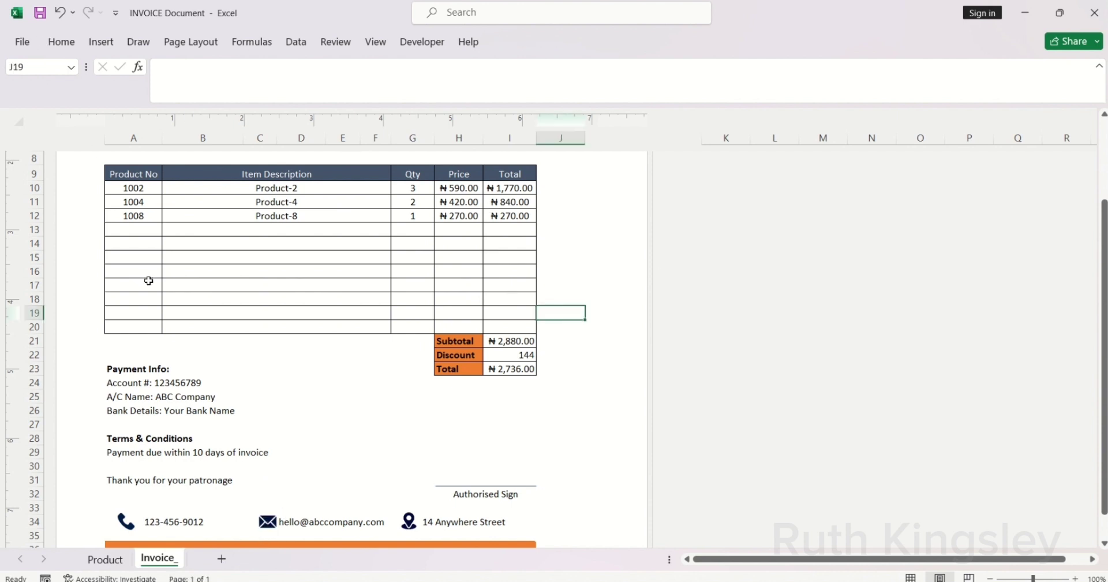
left_click(21, 43)
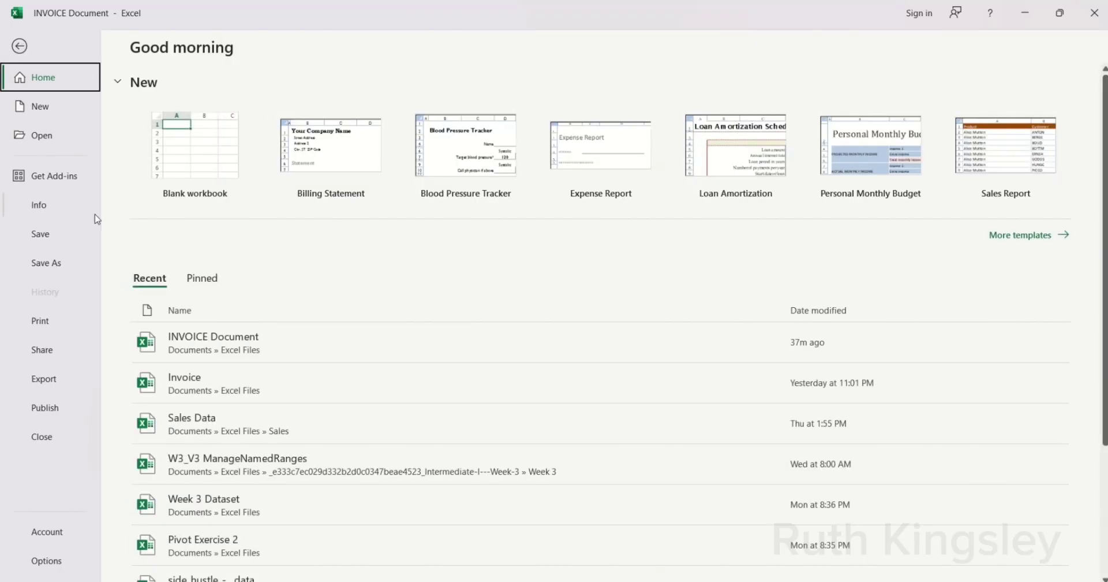
Step: Check the invoice's print preview, then start exporting the workbook as a PDF
left_click(40, 321)
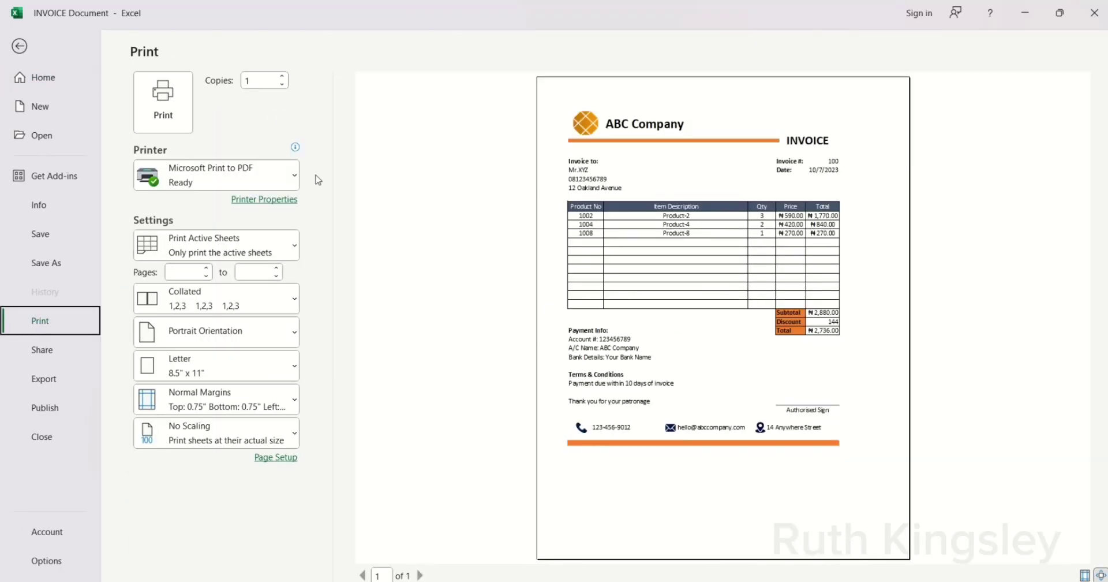
left_click(22, 48)
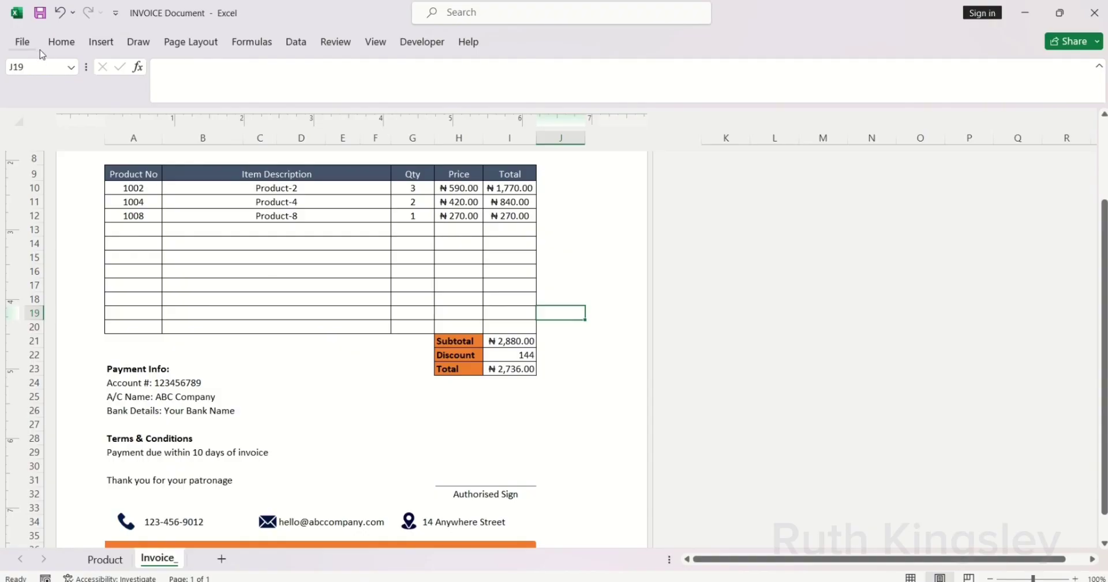
left_click(28, 45)
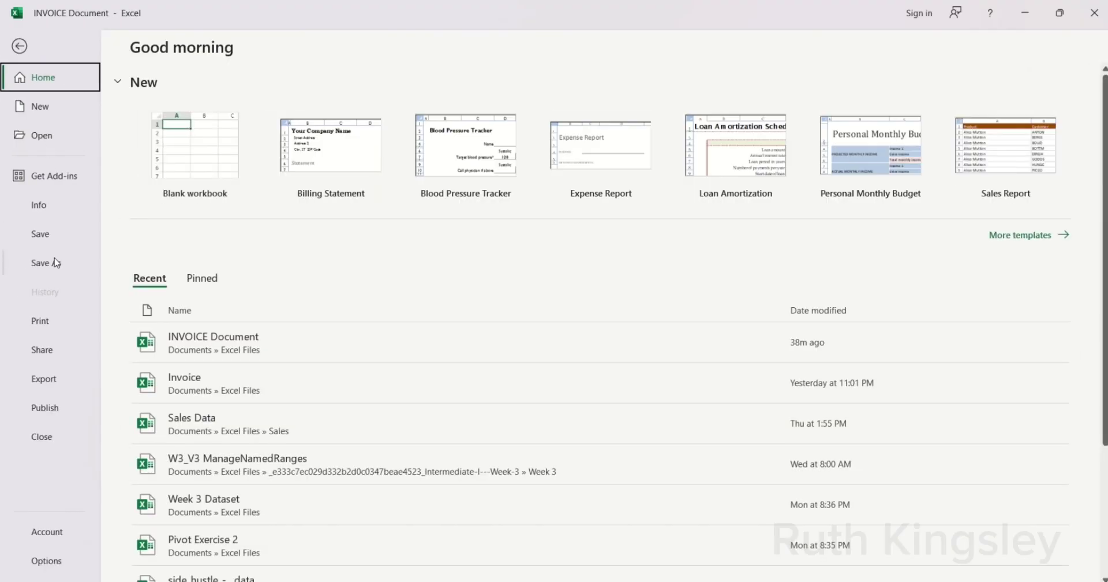
left_click(46, 379)
left_click(403, 204)
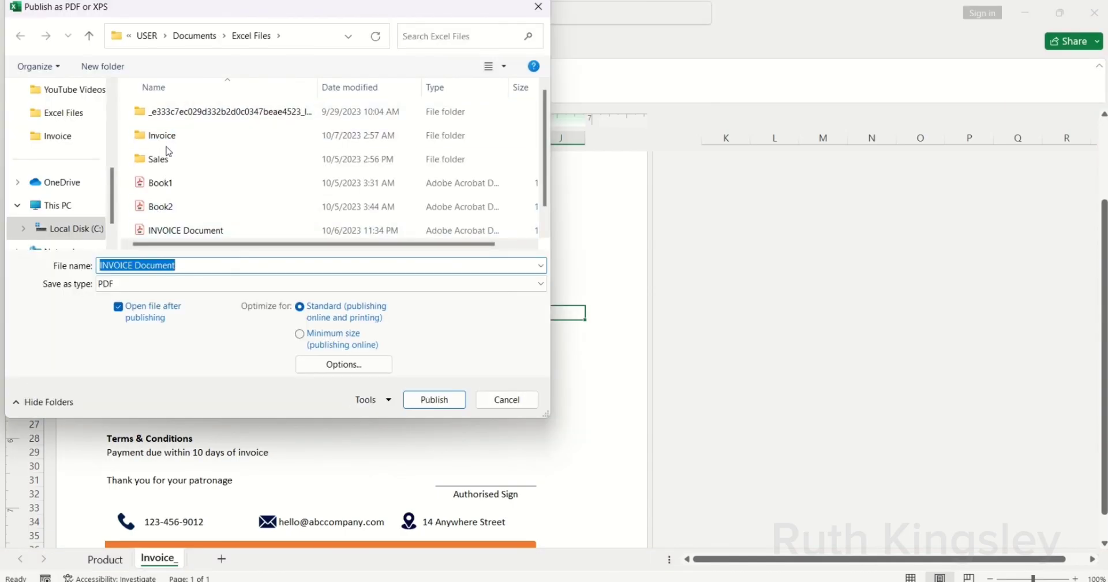
Step: Publish the invoice as INVOICE.pdf in the Invoice > Invoice_100 folder
double_click(168, 144)
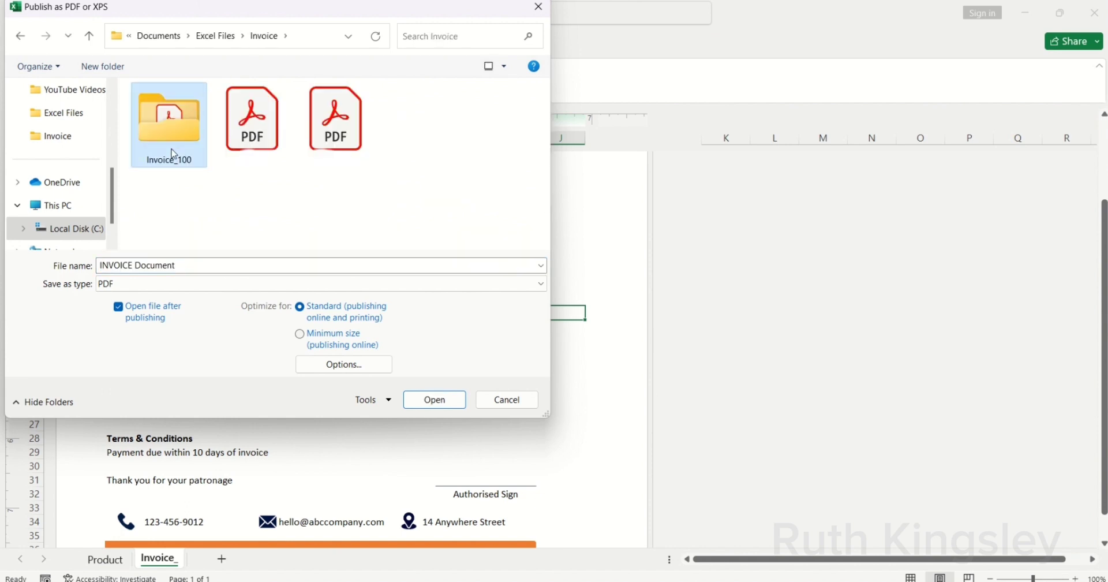
double_click(172, 152)
left_click(193, 264)
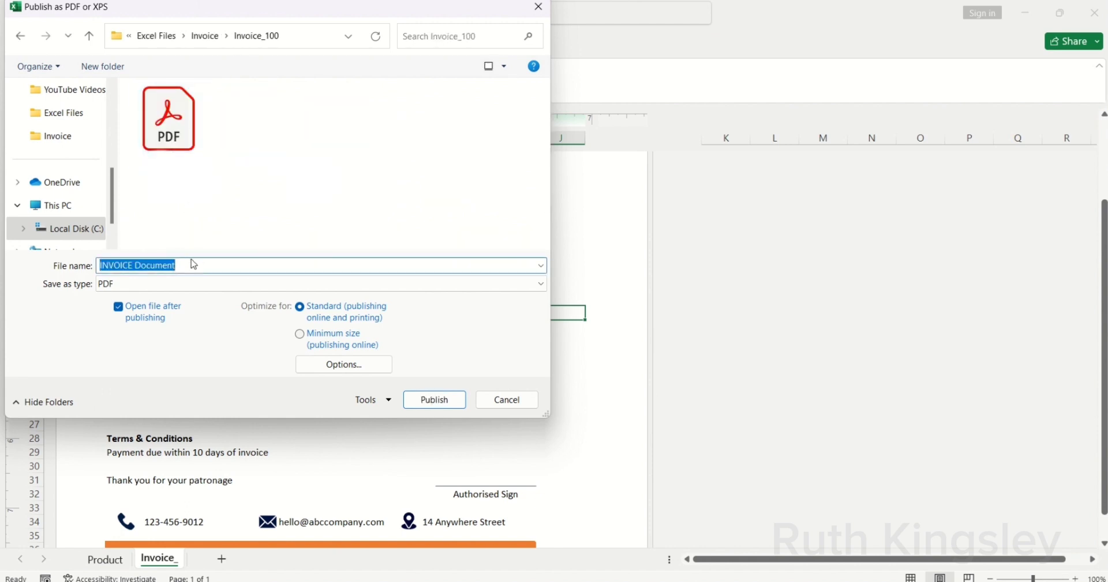
key("BackSpace")
type("INVOICE")
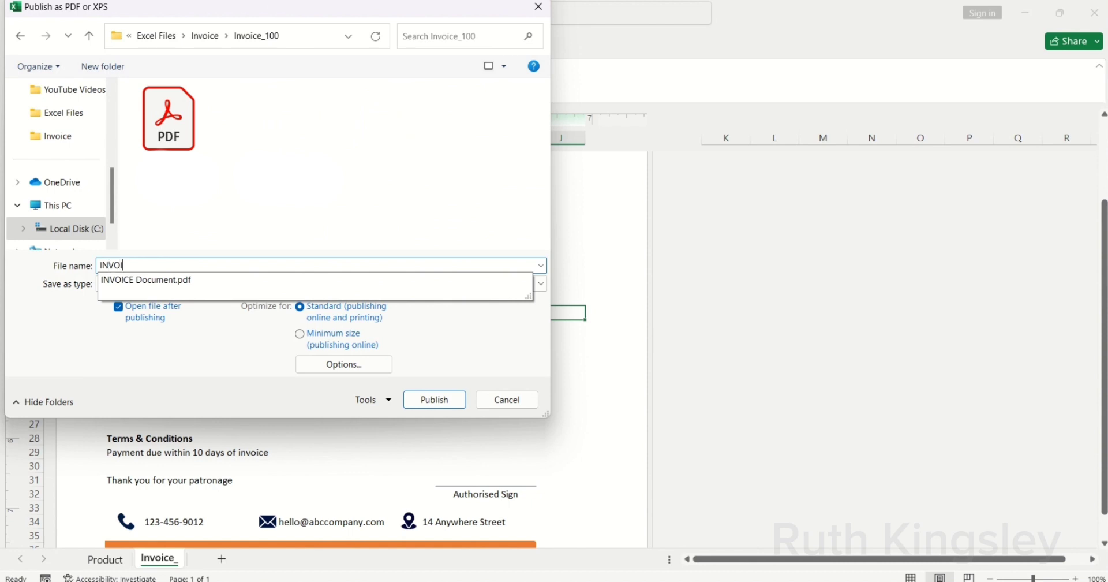
left_click(434, 399)
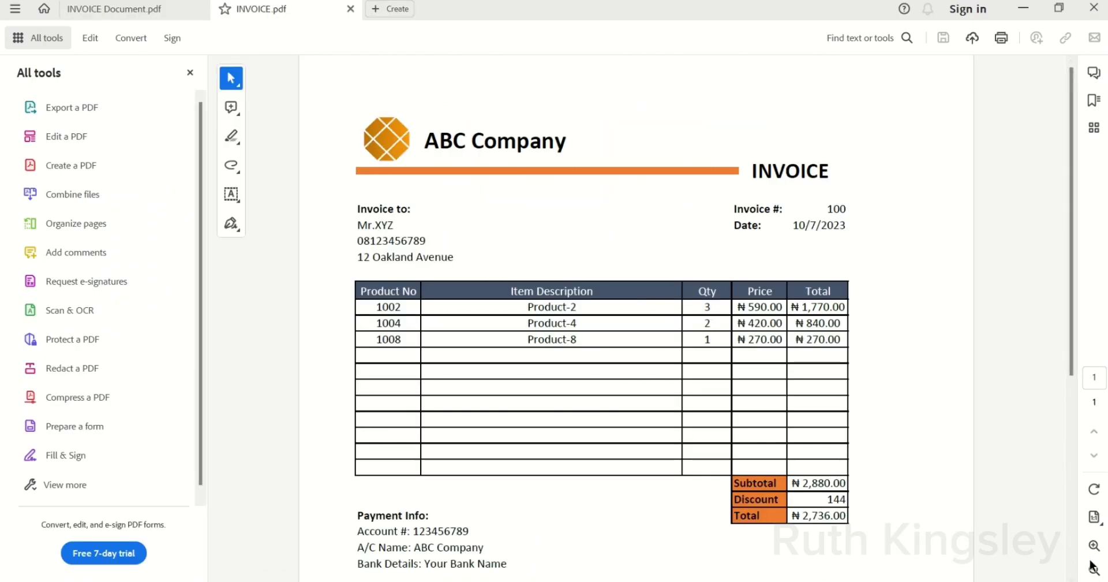
Step: Zoom out to view the whole INVOICE.pdf page, then return to the Excel workbook
left_click(1092, 570)
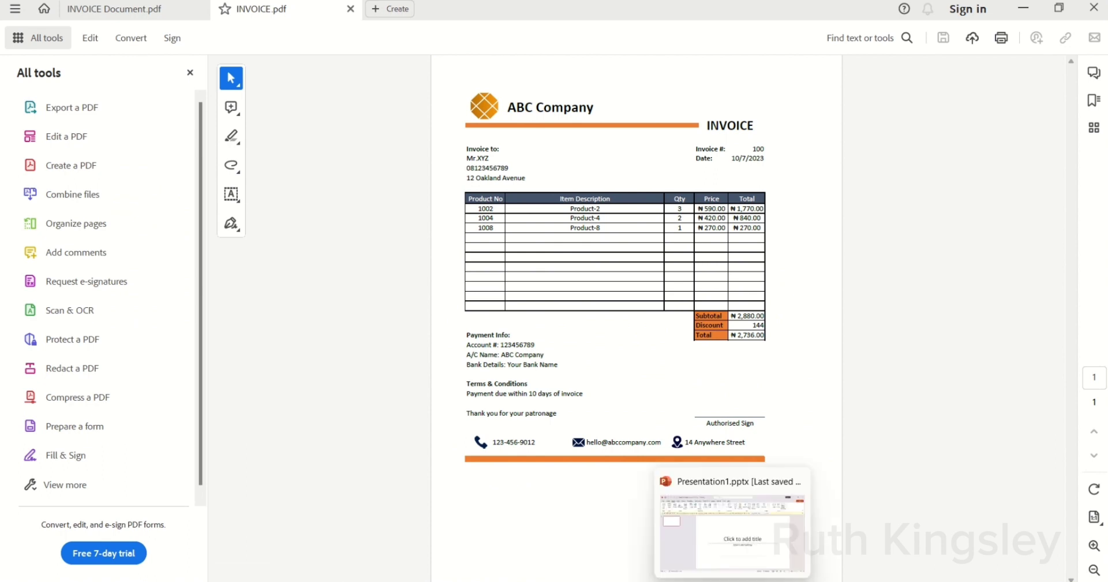
left_click(686, 554)
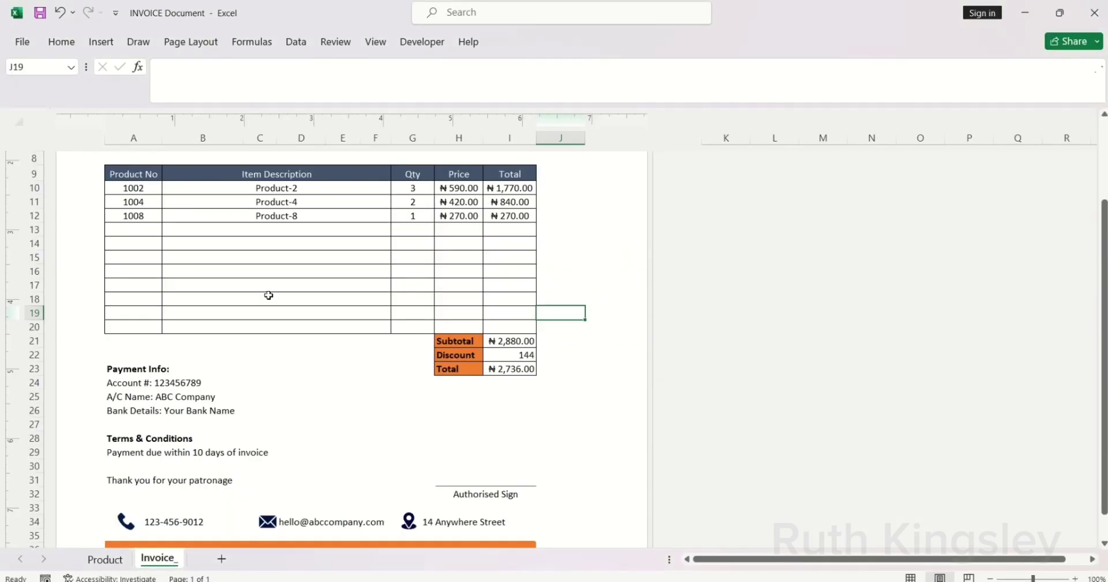
Step: Set A10's Product No to 1005, then change it to 1003 (Product-3, ₦650.00)
left_click(145, 191)
left_click(168, 188)
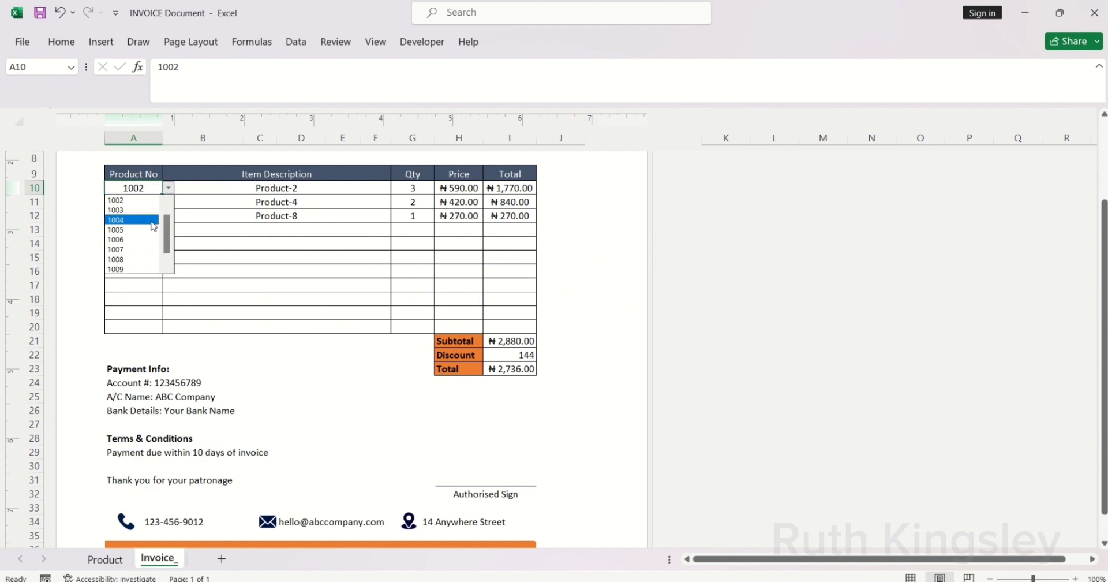
left_click(138, 238)
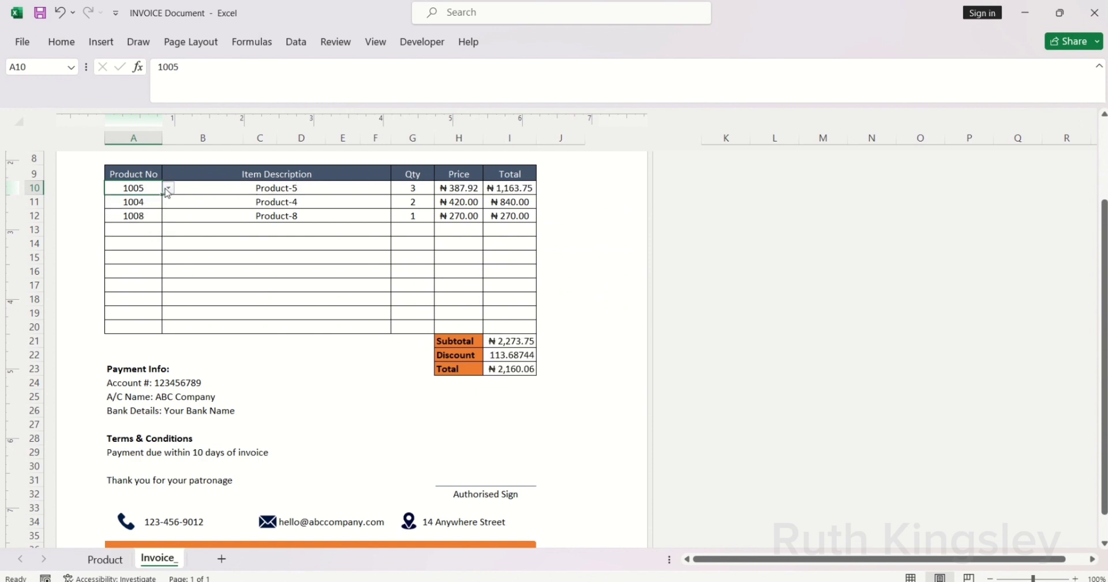
left_click(168, 188)
left_click(146, 206)
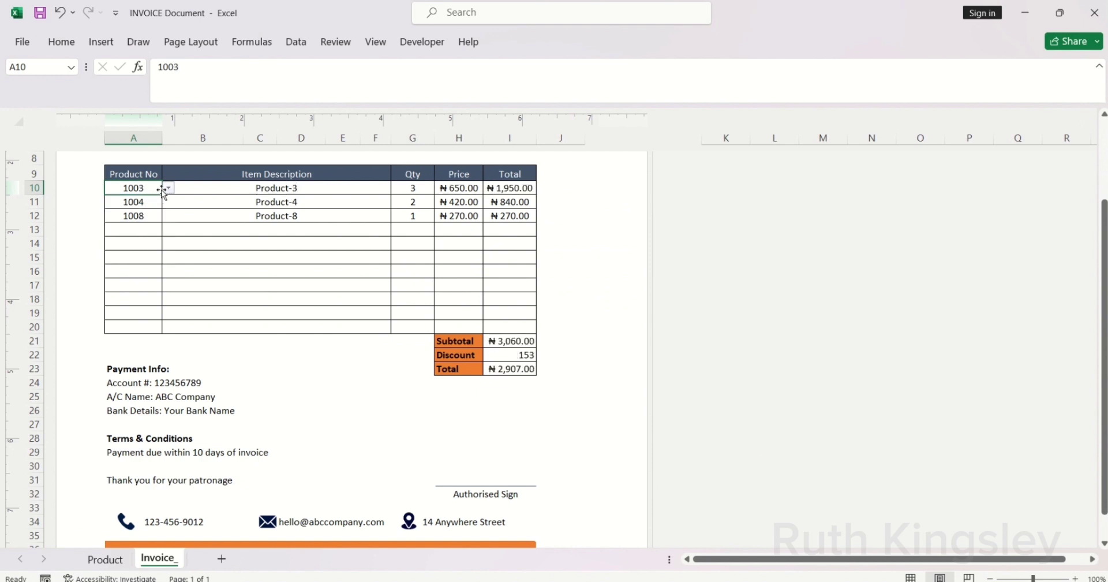